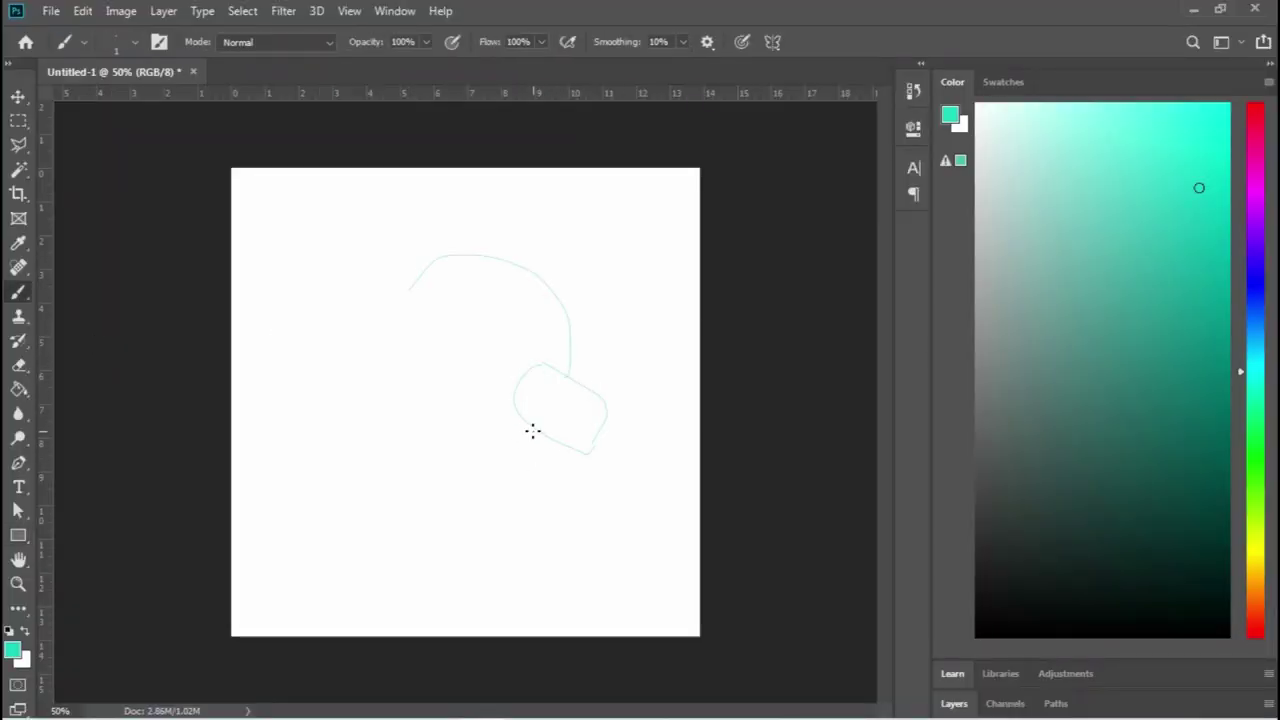
Sketch the body's lower and right-side curves in cyan, then erase stray strokes below the bill.
left_click_drag(513, 453, 648, 438)
left_click_drag(655, 460, 570, 605)
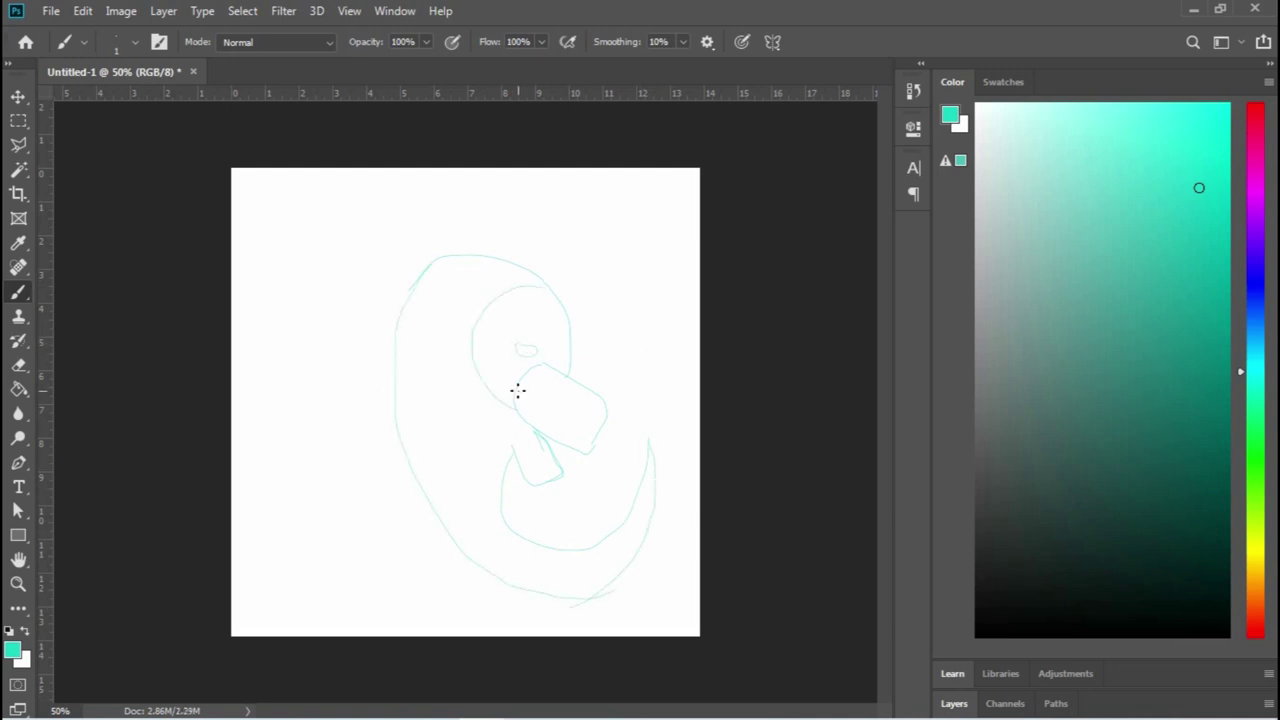
scroll(511, 417, "up", 3)
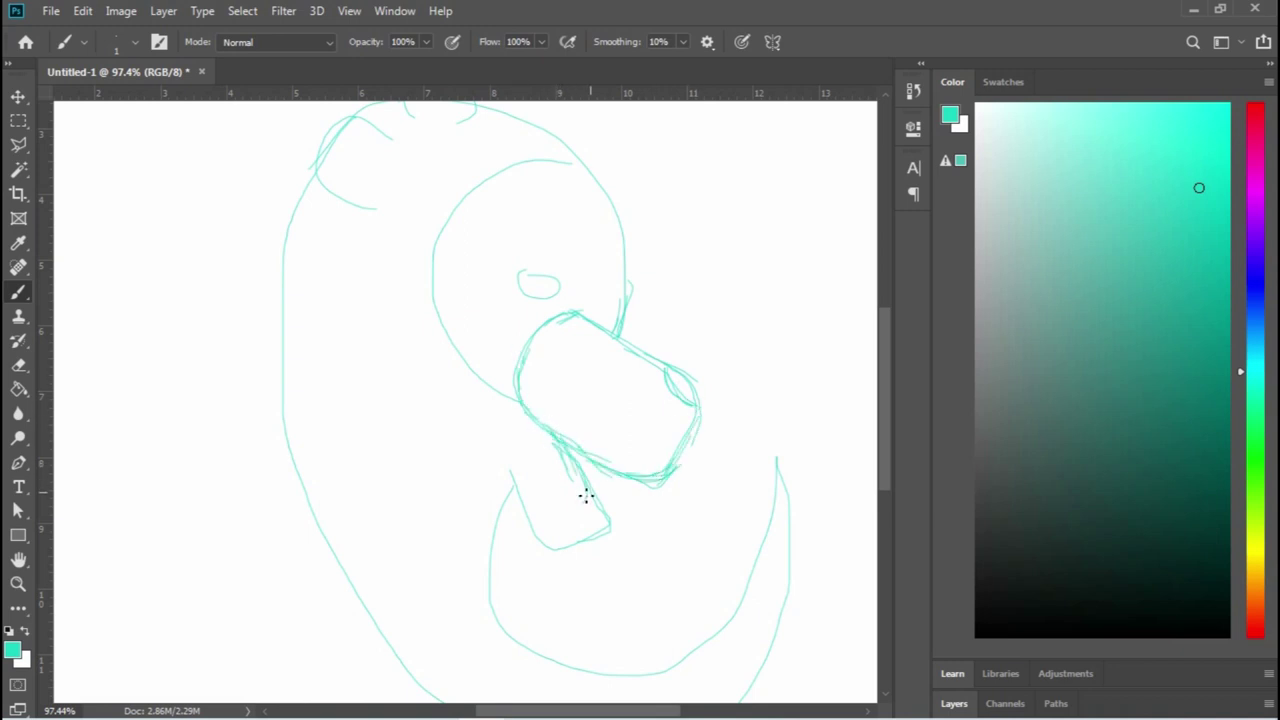
key("e")
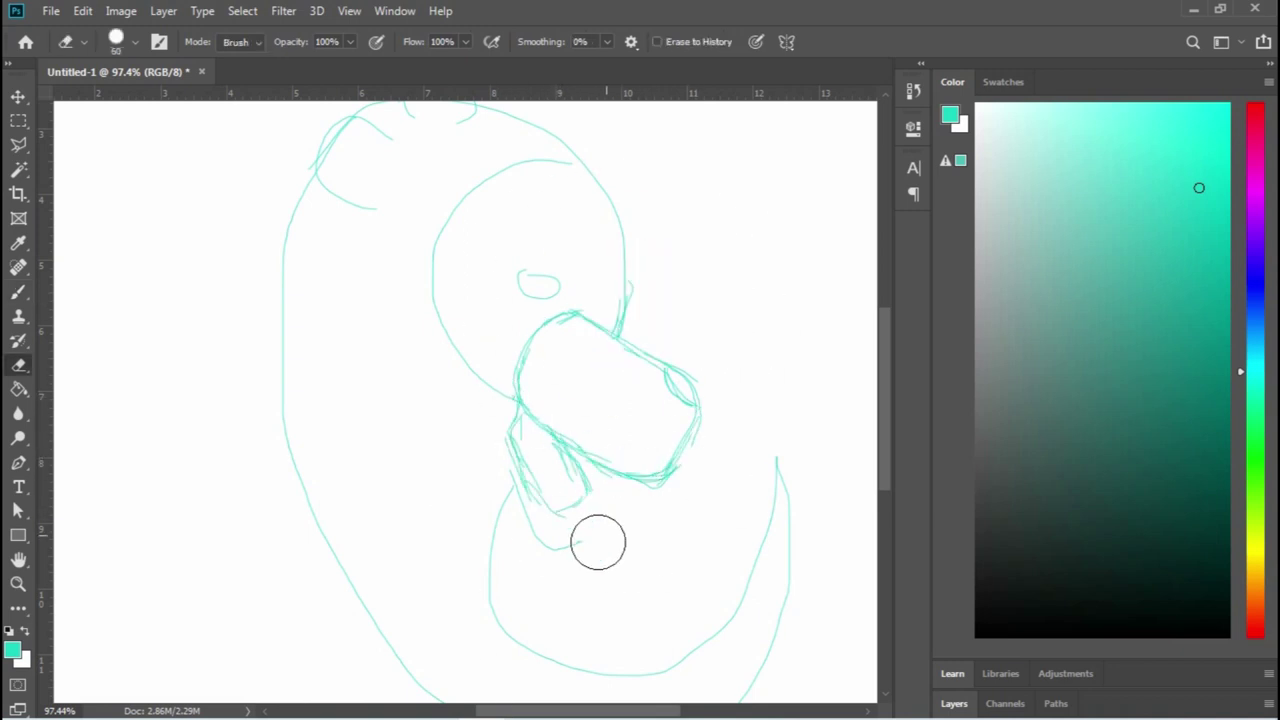
left_click_drag(591, 514, 543, 437)
Add short strokes beside the bill and a zigzag tuft above the eye.
key("b")
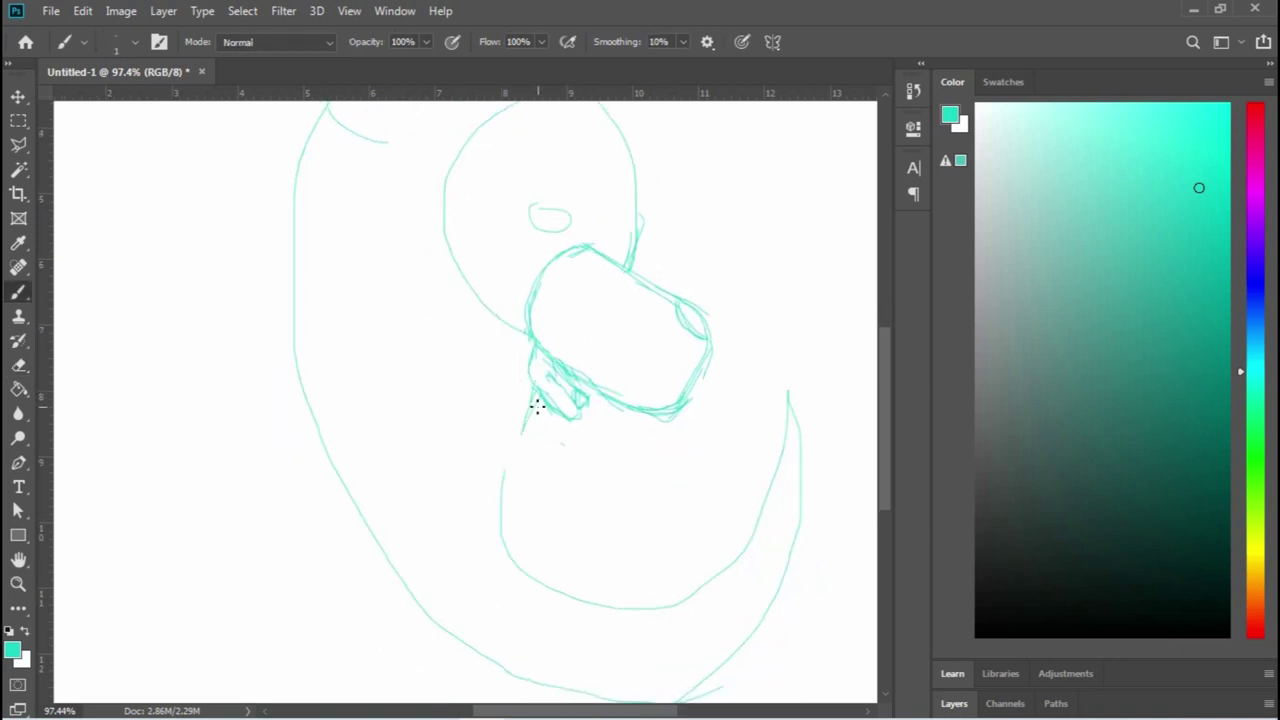
left_click_drag(483, 155, 518, 330)
left_click_drag(518, 330, 614, 341)
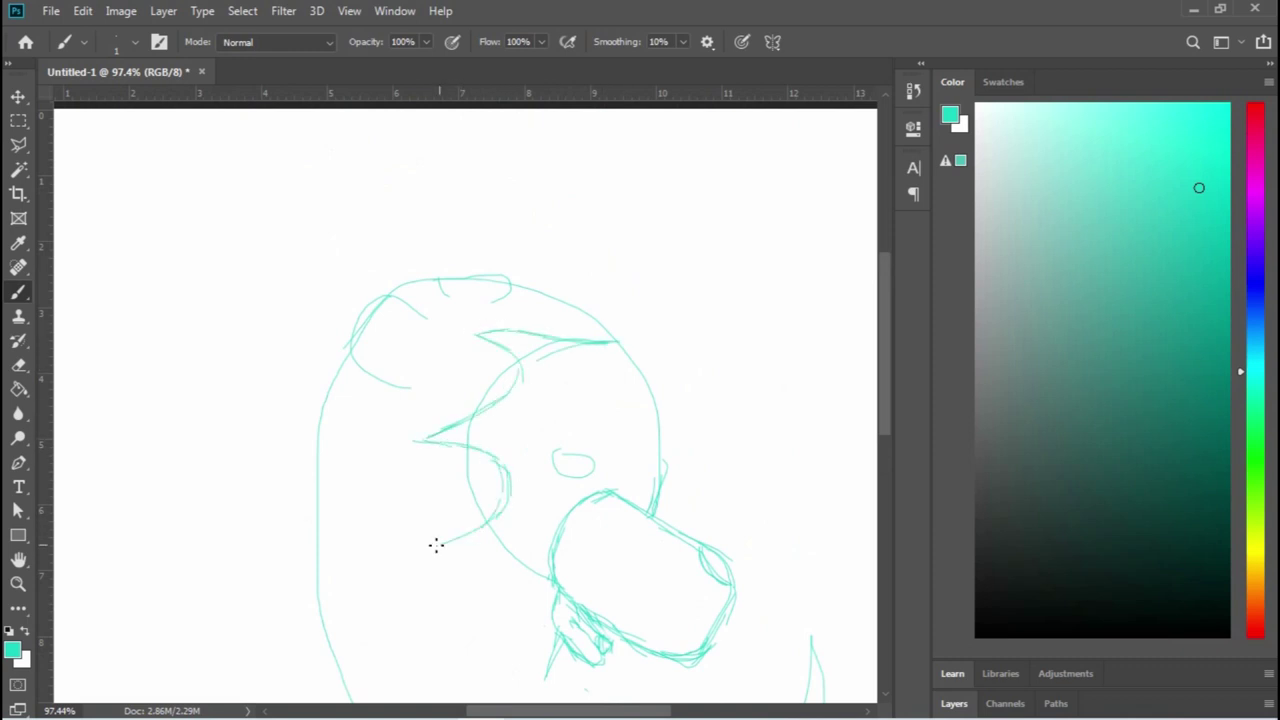
left_click_drag(533, 526, 588, 423)
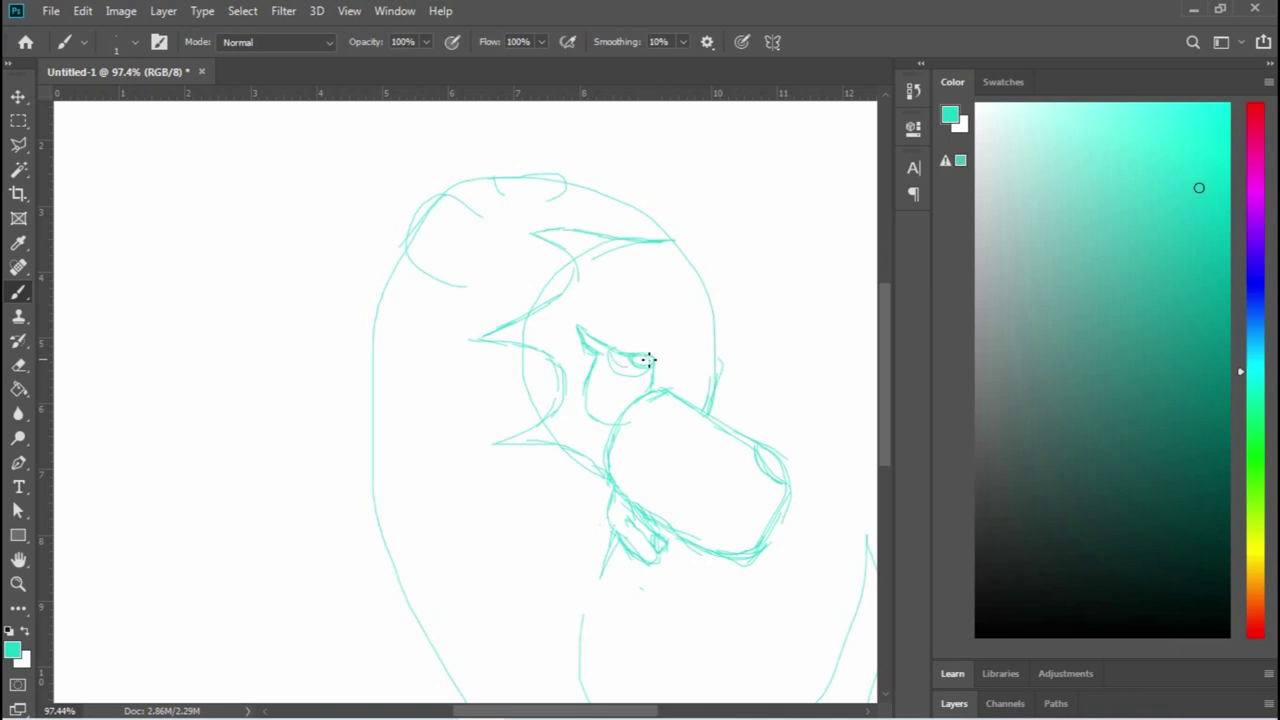
mouse_move(612, 290)
left_mouse_down()
mouse_move(617, 334)
mouse_move(645, 354)
left_mouse_up()
scroll(494, 191, "down", 2)
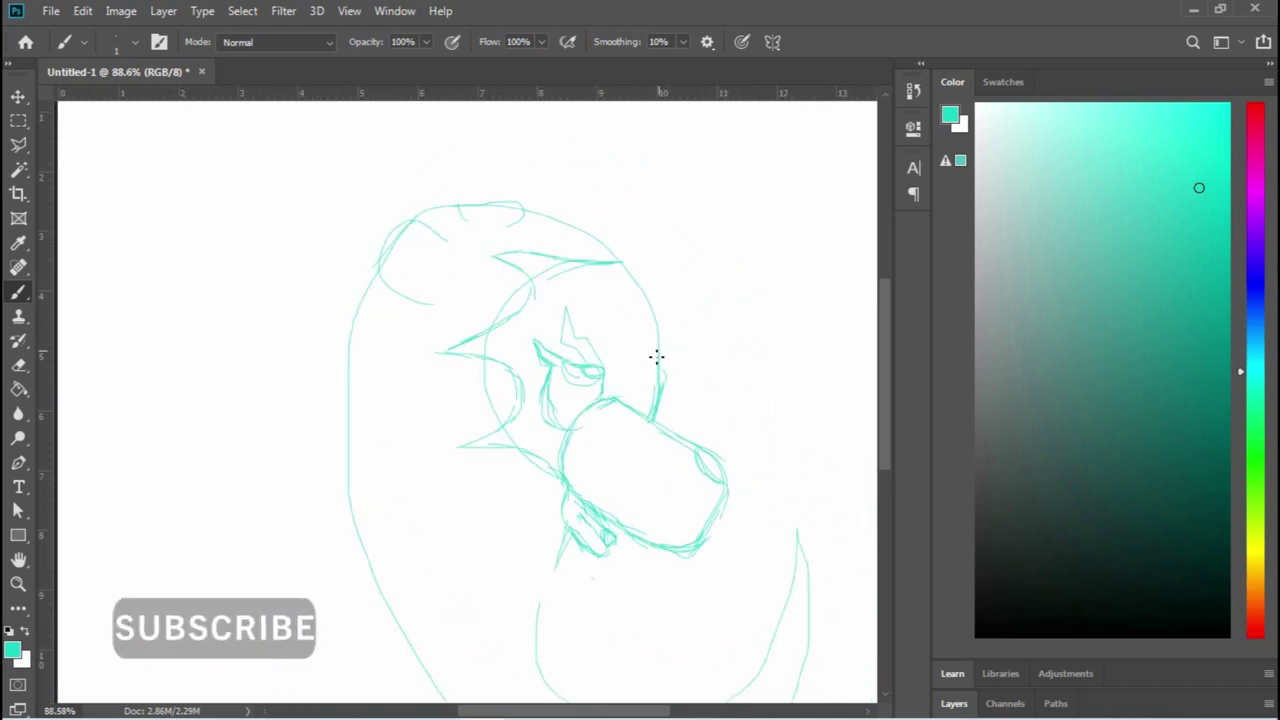
Erase the outer head and body outline and redraw the head's left side and left body.
key("e")
mouse_move(585, 265)
left_mouse_down()
mouse_move(608, 243)
mouse_move(343, 314)
mouse_move(346, 543)
left_mouse_up()
key("b")
mouse_move(462, 310)
left_mouse_down()
mouse_move(371, 437)
mouse_move(434, 291)
mouse_move(456, 330)
left_mouse_up()
left_click_drag(498, 431, 488, 286)
left_click_drag(357, 235, 390, 488)
mouse_move(360, 326)
left_mouse_down()
mouse_move(391, 509)
mouse_move(460, 568)
left_mouse_up()
Sketch arcs under and right of the bill and build up strokes along the lower body.
left_click_drag(676, 326, 700, 455)
left_click_drag(510, 485, 690, 470)
left_click_drag(680, 330, 685, 490)
mouse_move(350, 315)
left_mouse_down()
mouse_move(361, 436)
mouse_move(700, 590)
left_mouse_up()
mouse_move(682, 330)
left_mouse_down()
mouse_move(712, 560)
mouse_move(735, 530)
left_mouse_up()
left_click_drag(744, 470, 740, 560)
left_click_drag(400, 365, 420, 495)
left_click_drag(405, 390, 490, 560)
mouse_move(475, 535)
left_mouse_down()
mouse_move(640, 512)
mouse_move(670, 410)
left_mouse_up()
key("e")
scroll(405, 545, "down", 5)
scroll(405, 545, "up", 3)
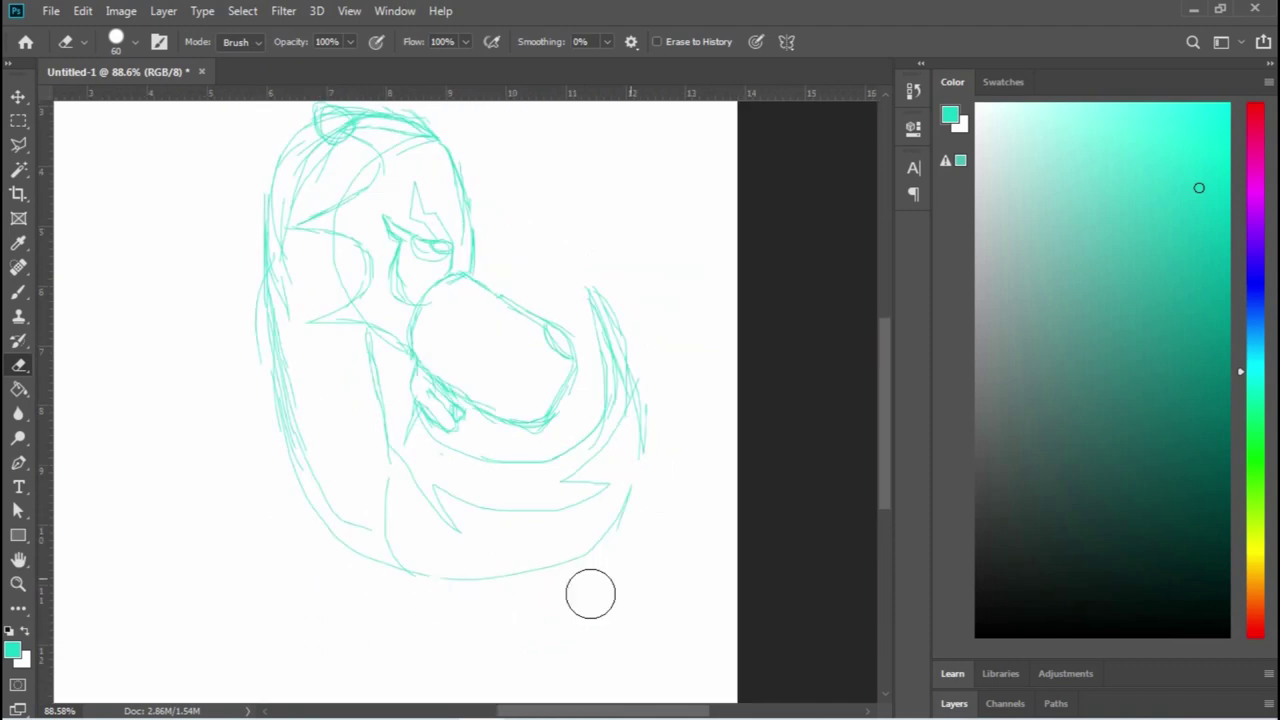
Draw an unfilled ellipse guide over the head and a larger copy around the body.
right_click(18, 535)
left_click(100, 569)
left_click_drag(342, 232, 604, 490)
left_click(646, 270)
left_click(659, 307)
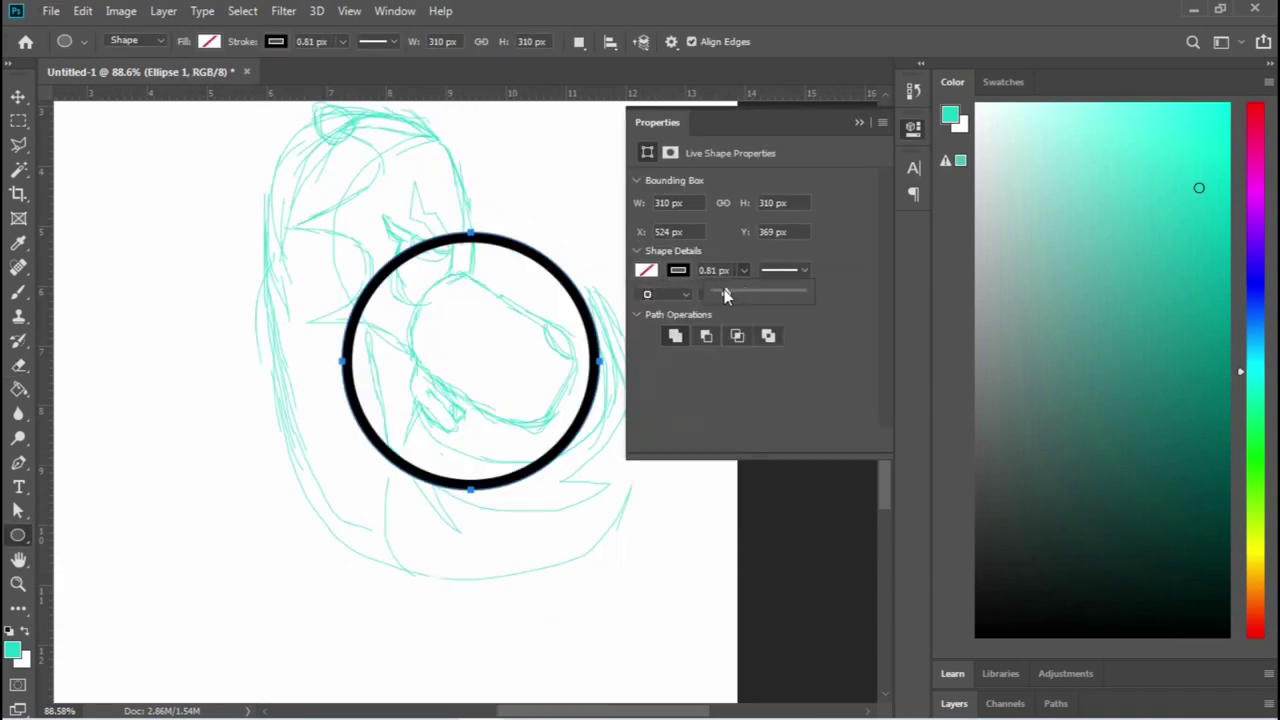
left_click_drag(505, 487, 545, 462)
key("v")
mouse_move(449, 425)
left_mouse_down()
mouse_move(600, 531)
mouse_move(588, 533)
left_mouse_up()
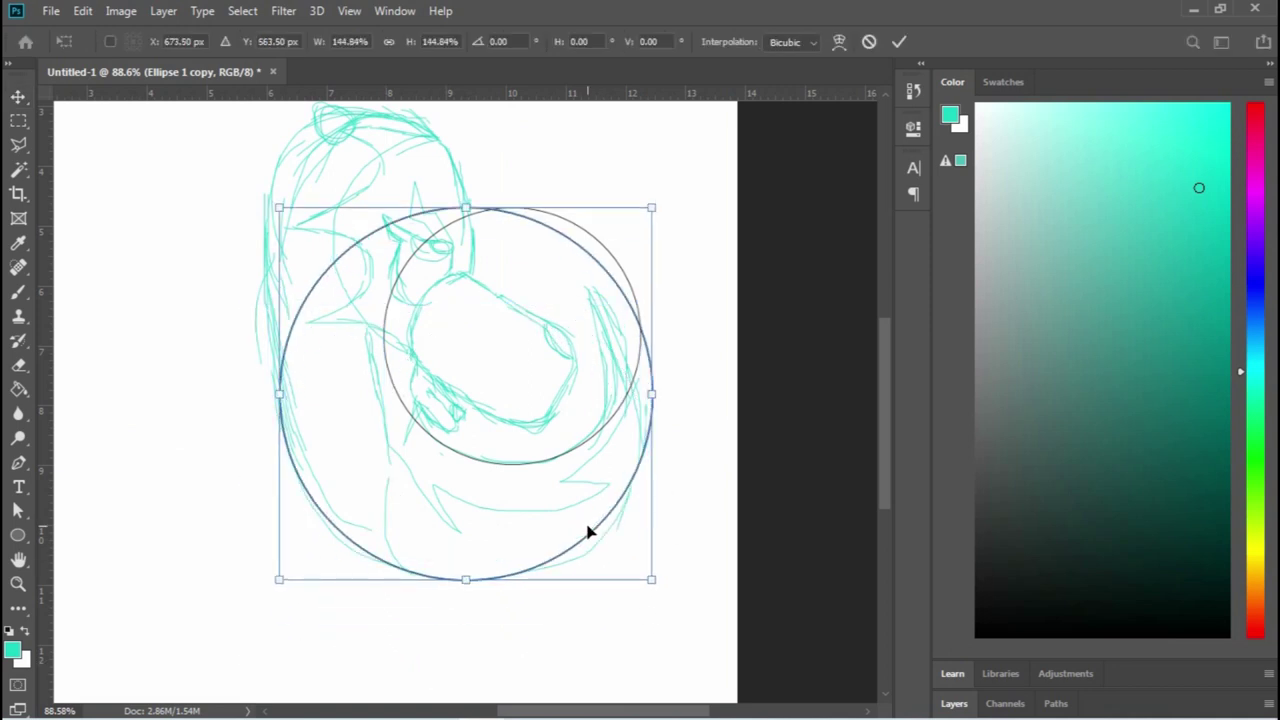
key("Return")
On the Background layer, brush extra cyan strokes along the body's left side.
left_click(954, 703)
left_click(1029, 675)
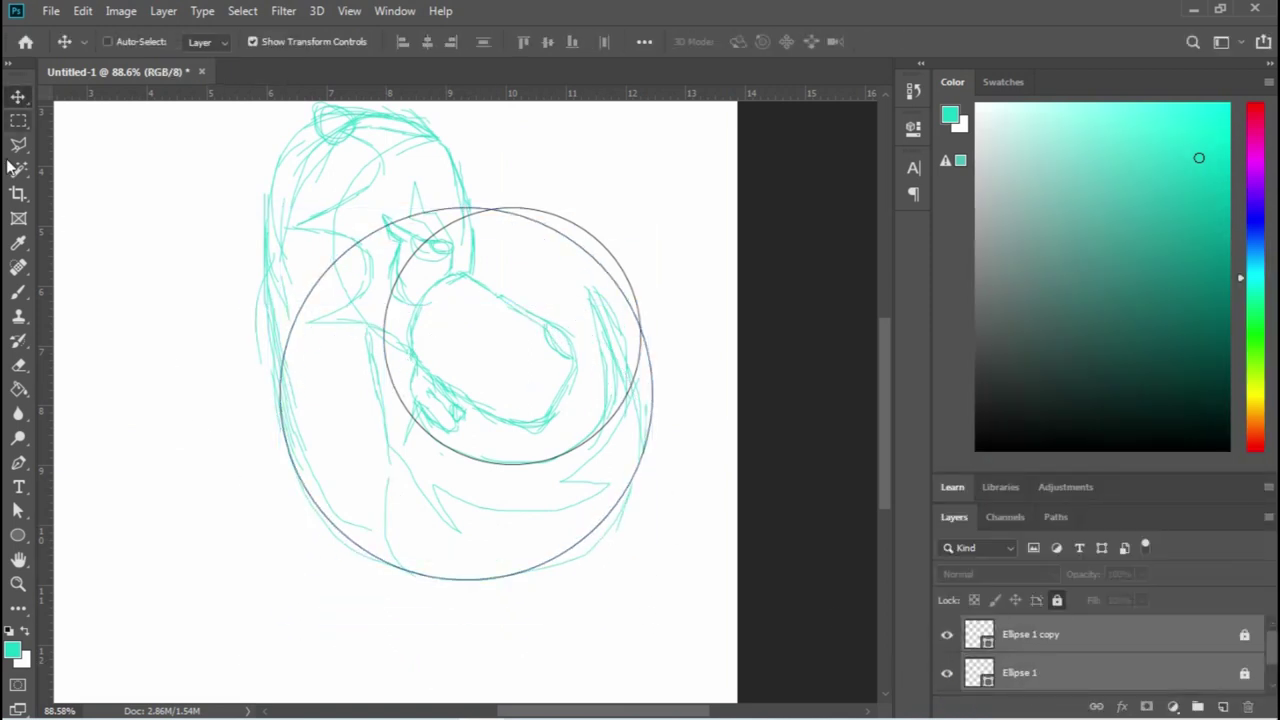
key("b")
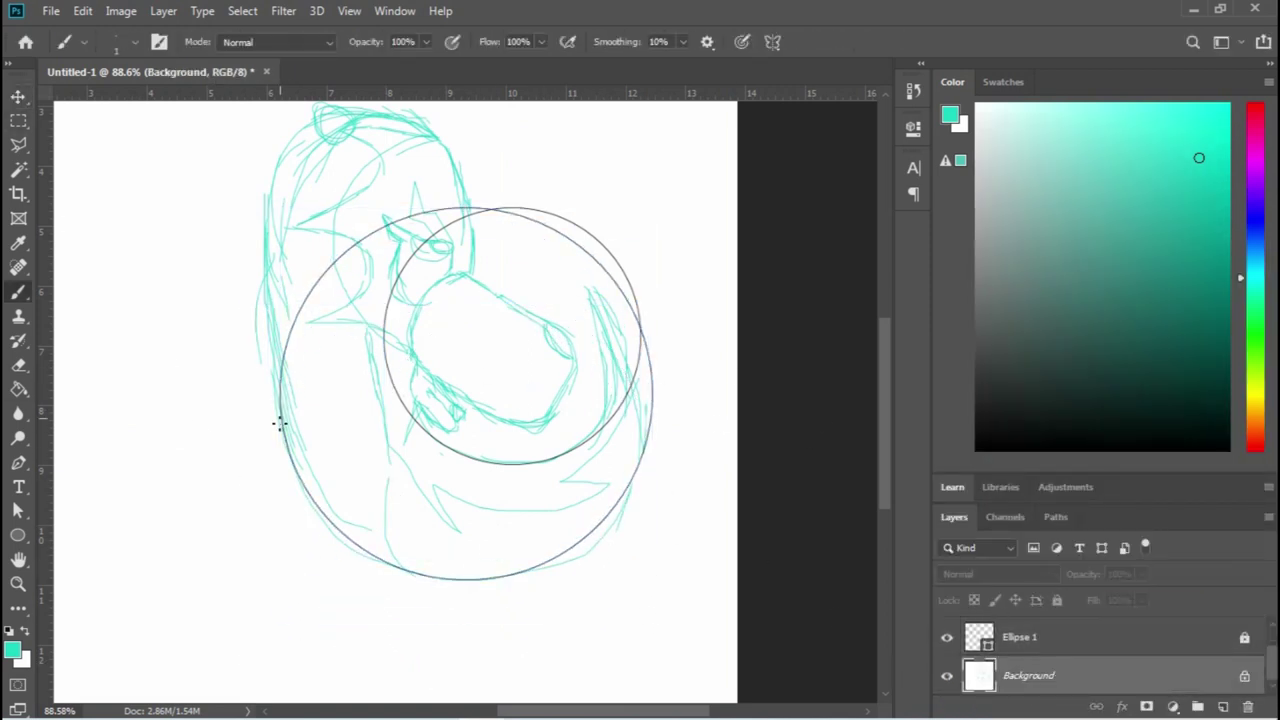
mouse_move(316, 190)
left_mouse_down()
mouse_move(291, 460)
mouse_move(350, 540)
left_mouse_up()
left_click_drag(313, 333, 409, 389)
left_click_drag(400, 185, 366, 254)
mouse_move(360, 470)
left_mouse_down()
mouse_move(381, 195)
mouse_move(378, 520)
left_mouse_up()
Draw a small circle at upper right with an arrow pointing at the head.
left_click_drag(818, 189, 644, 214)
left_click_drag(660, 196, 672, 228)
left_click_drag(814, 210, 655, 275)
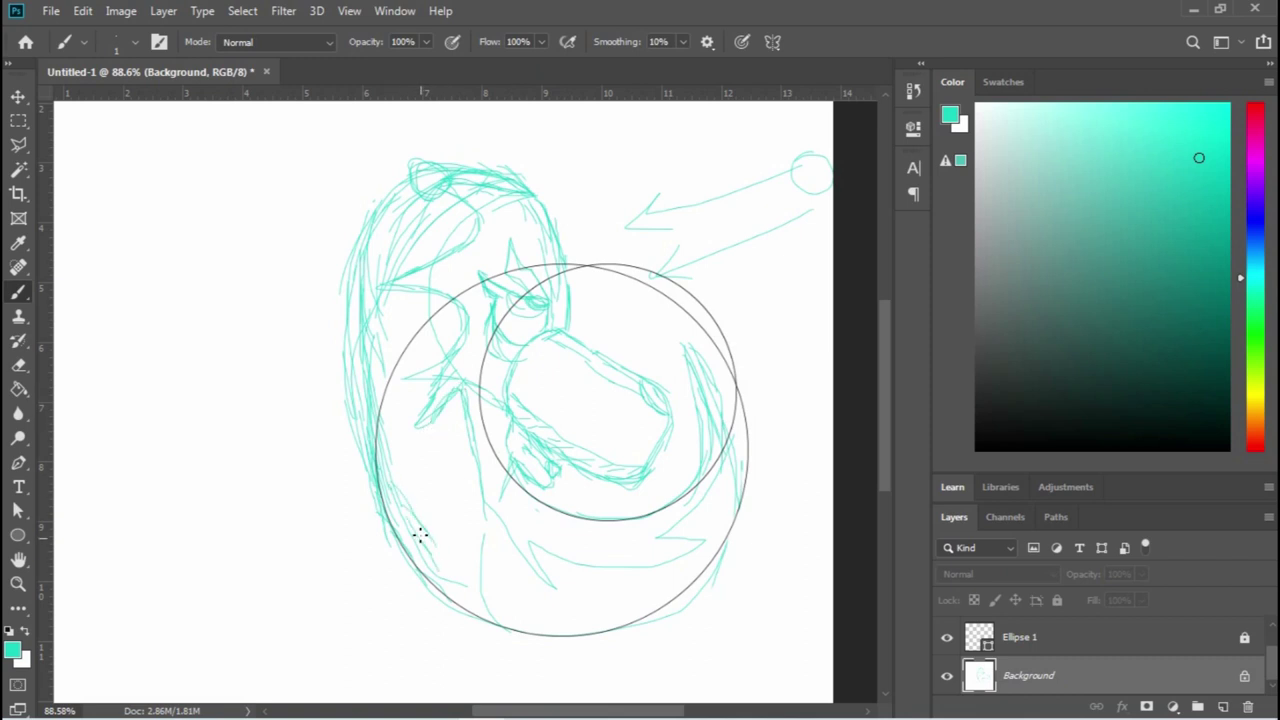
On a new layer, ink the guide circles' lower, right and left edges in black.
key("d")
left_click(1222, 707)
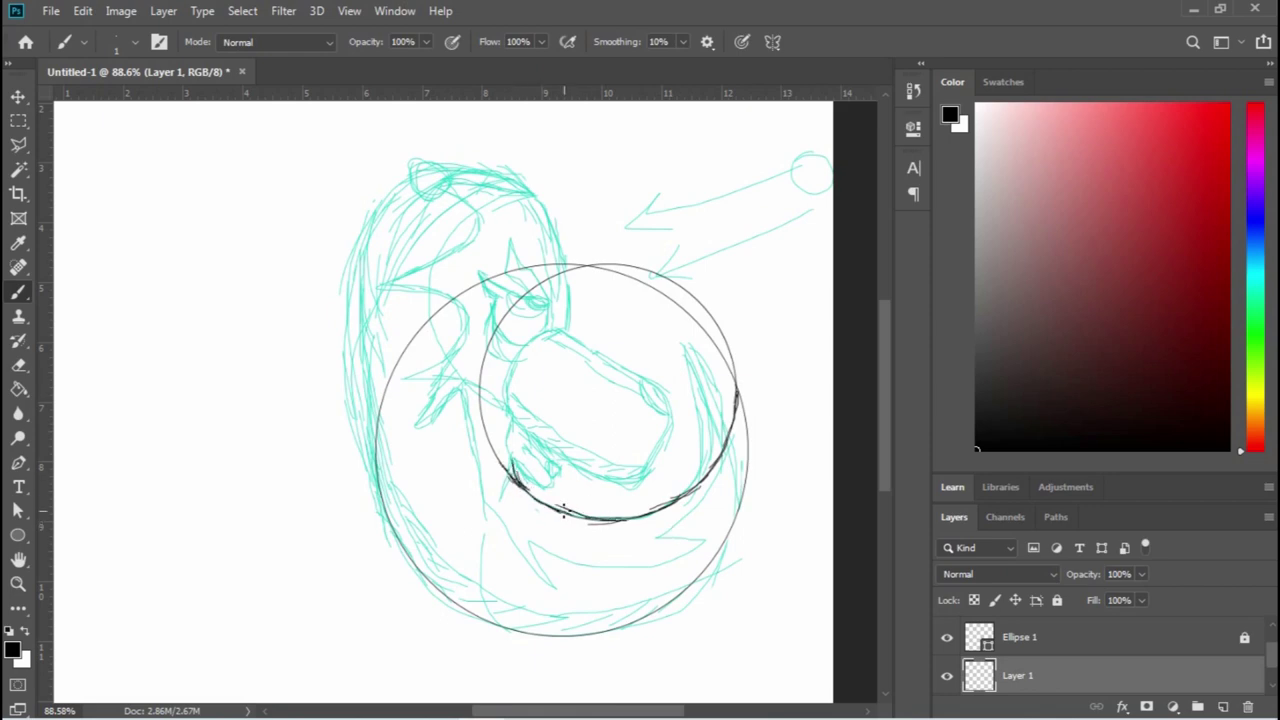
left_click_drag(605, 515, 659, 505)
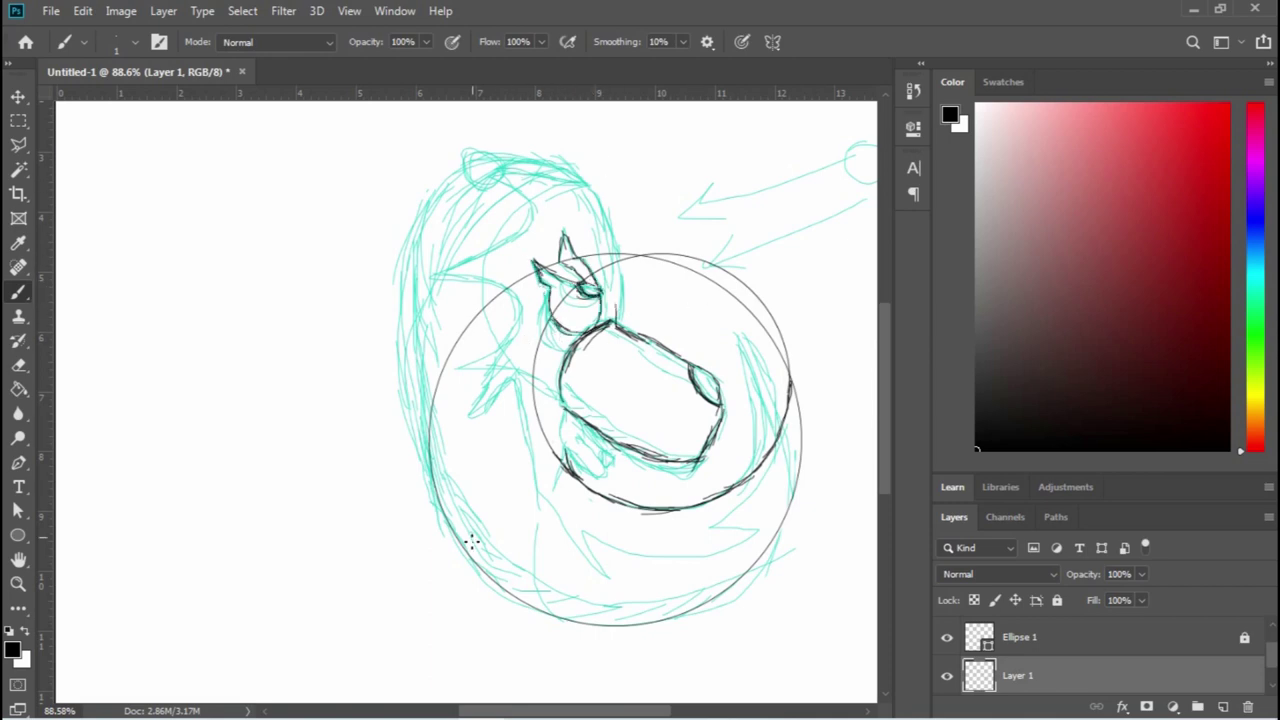
scroll(472, 541, "up", 3)
left_click_drag(735, 327, 590, 541)
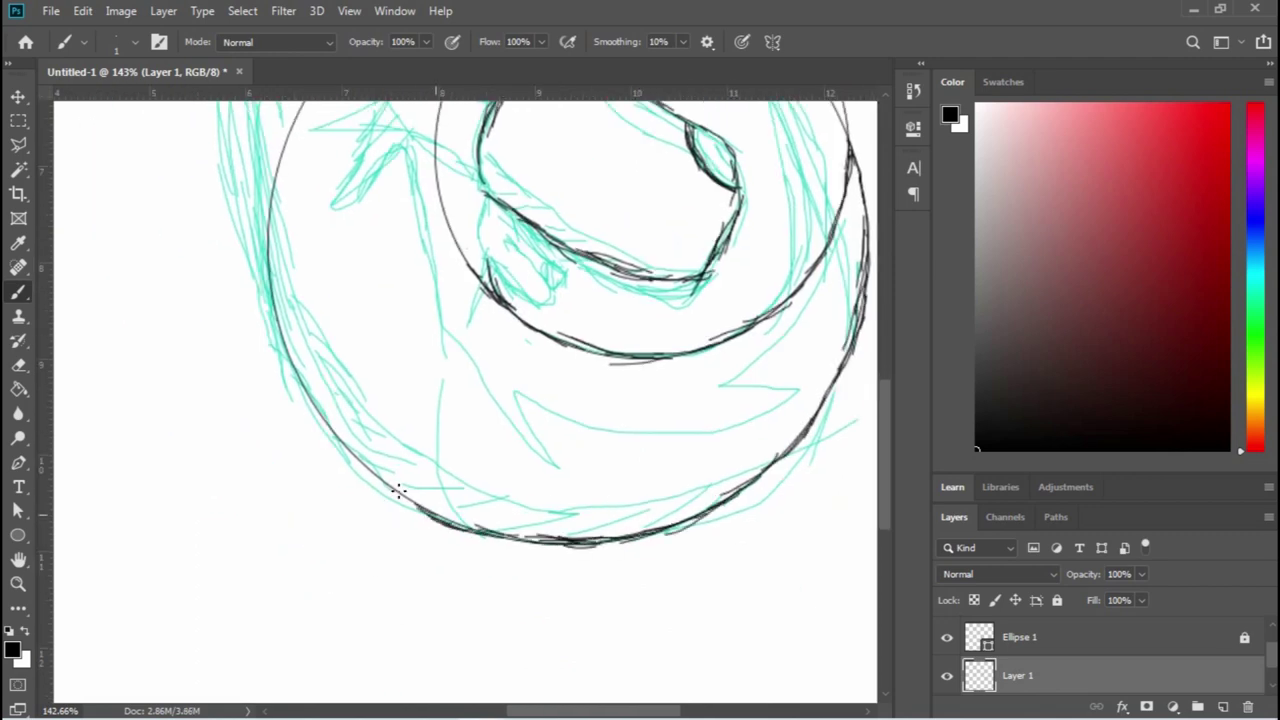
mouse_move(298, 376)
left_mouse_down()
mouse_move(311, 289)
mouse_move(421, 489)
left_mouse_up()
mouse_move(390, 566)
left_mouse_down()
mouse_move(343, 374)
mouse_move(398, 578)
left_mouse_up()
Ink the head's left outline and the lines in the lower body.
scroll(465, 400, "up", 4)
mouse_move(415, 207)
left_mouse_down()
mouse_move(335, 300)
mouse_move(343, 394)
left_mouse_up()
left_click_drag(330, 336, 333, 565)
left_click_drag(322, 430, 335, 588)
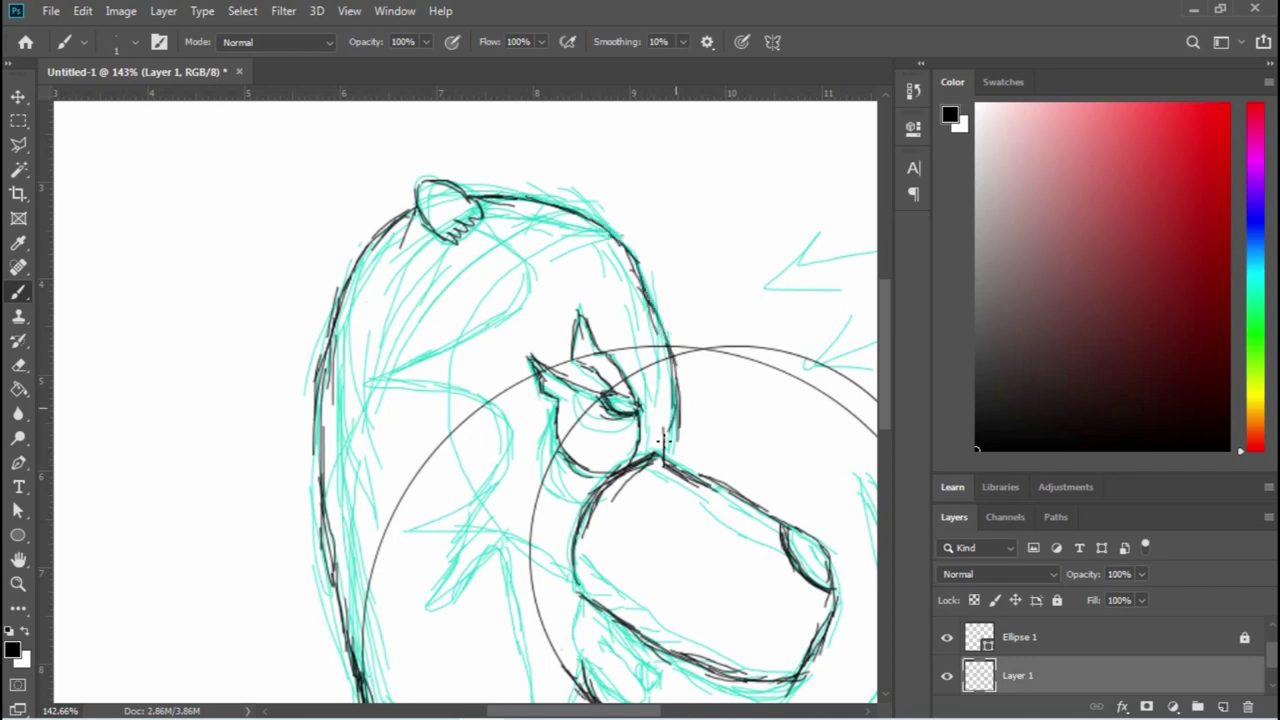
left_click_drag(674, 404, 668, 455)
scroll(674, 404, "up", 2)
scroll(600, 450, "down", 3)
mouse_move(550, 386)
left_mouse_down()
mouse_move(546, 448)
mouse_move(612, 498)
left_mouse_up()
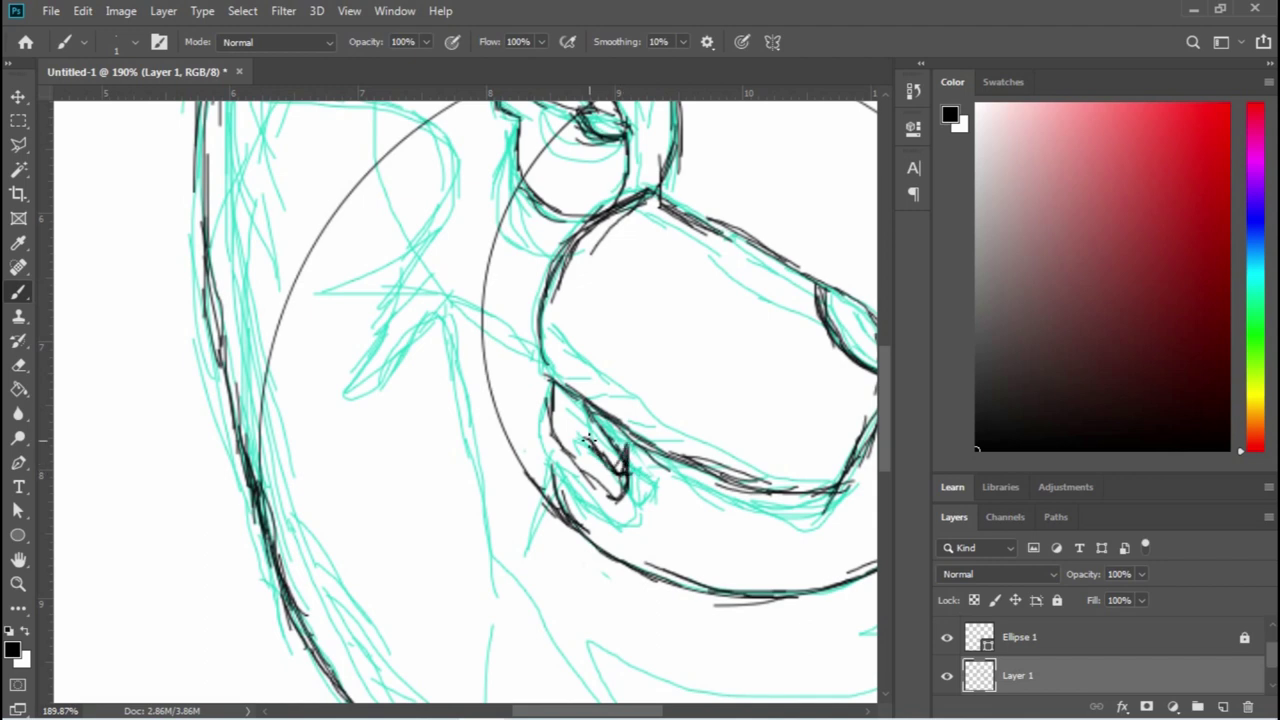
scroll(604, 449, "down", 2)
Ink the belly curves, the body's right curve and the left body outline.
mouse_move(550, 208)
left_mouse_down()
mouse_move(510, 320)
mouse_move(580, 440)
mouse_move(514, 585)
mouse_move(455, 324)
left_mouse_up()
mouse_move(520, 276)
left_mouse_down()
mouse_move(555, 470)
mouse_move(650, 585)
mouse_move(420, 555)
left_mouse_up()
left_click_drag(545, 498, 685, 468)
left_click_drag(608, 503, 403, 472)
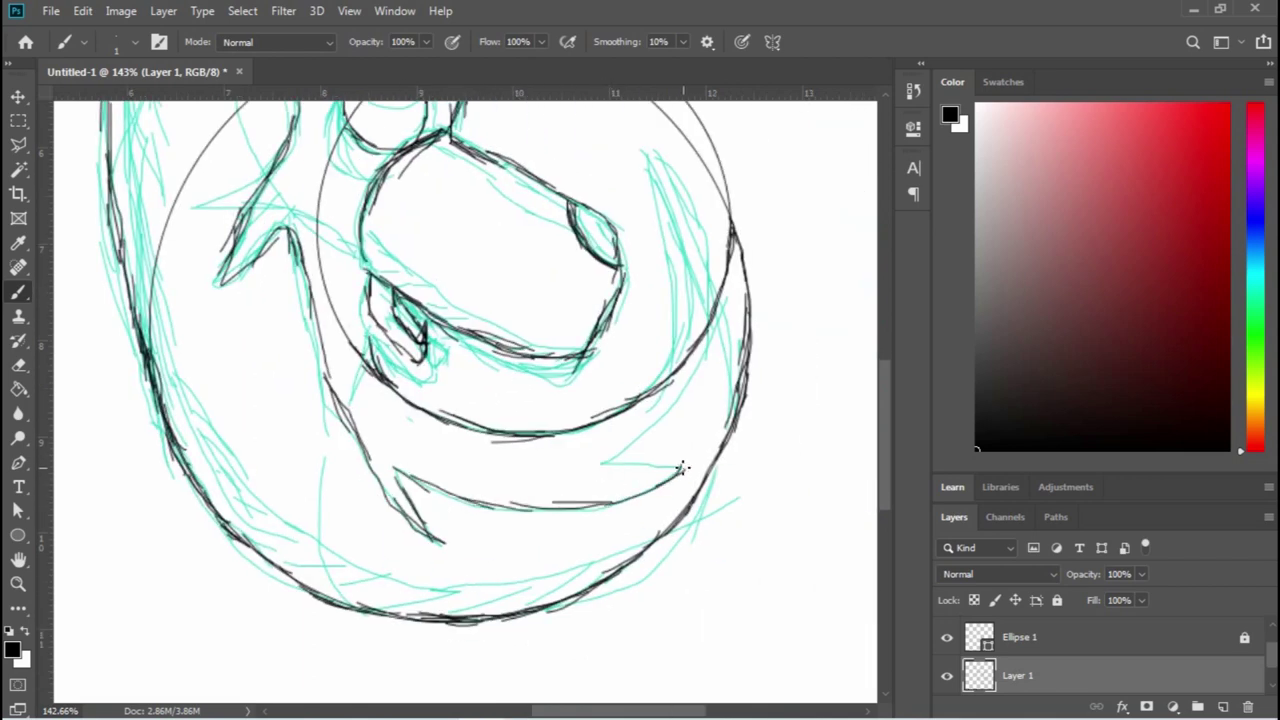
mouse_move(726, 280)
left_mouse_down()
mouse_move(630, 440)
mouse_move(755, 365)
left_mouse_up()
left_click_drag(785, 455, 602, 500)
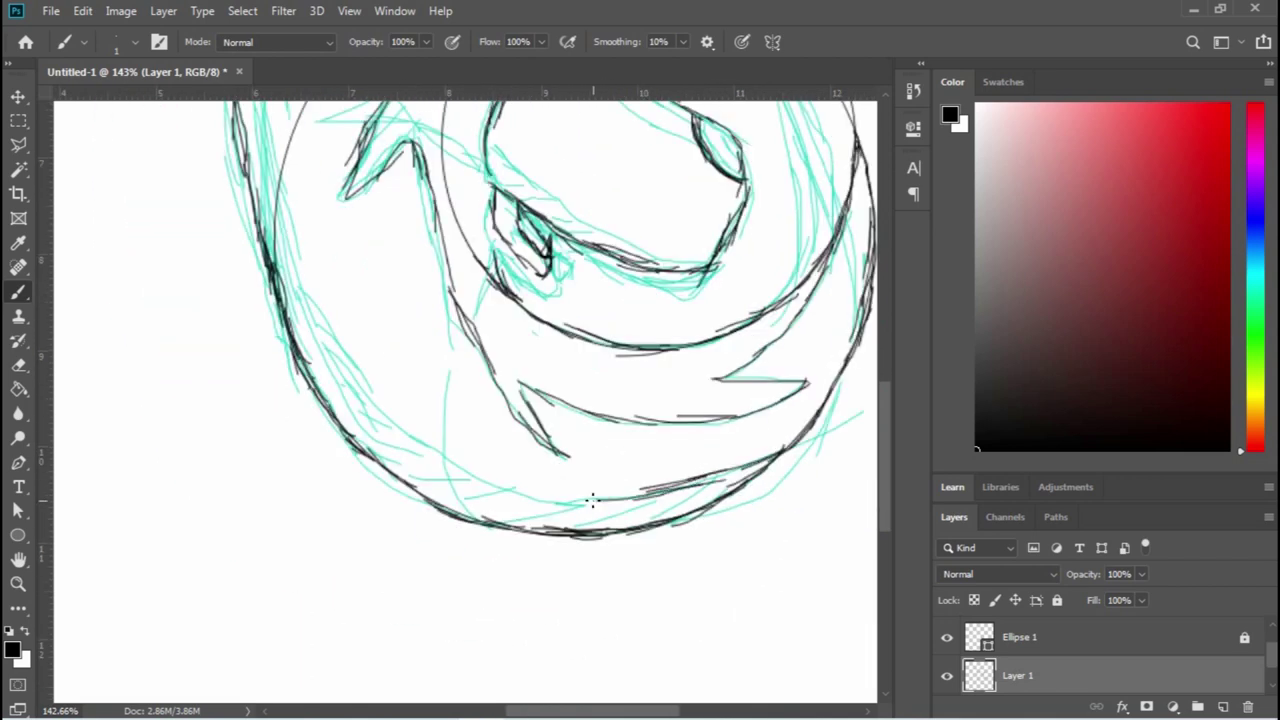
mouse_move(505, 485)
left_mouse_down()
mouse_move(620, 540)
mouse_move(420, 350)
left_mouse_up()
scroll(420, 350, "down", 3)
mouse_move(535, 245)
left_mouse_down()
mouse_move(555, 405)
mouse_move(588, 493)
mouse_move(380, 480)
left_mouse_up()
scroll(588, 493, "down", 2)
Begin a curved Pen-tool path tracing the snout outline.
key("v")
key("ctrl+z")
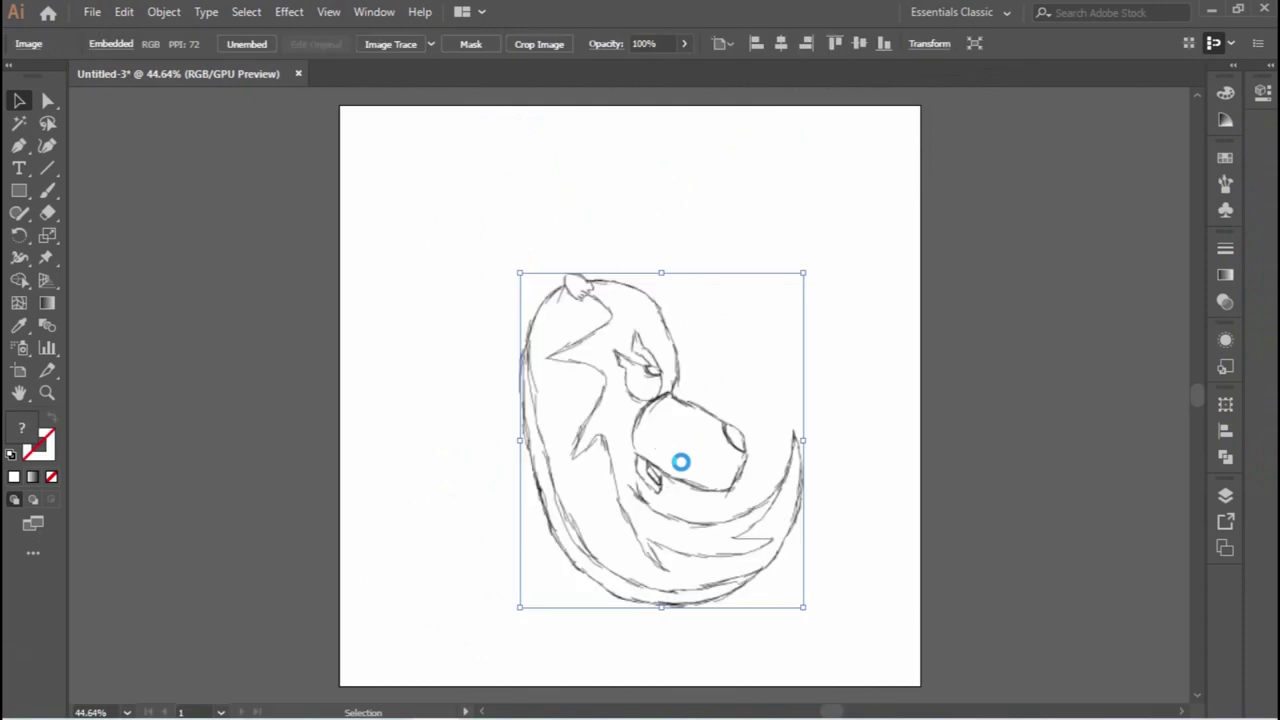
left_click(289, 386)
key("p")
key("ctrl+plus")
key("ctrl+plus")
left_click(563, 372)
mouse_move(675, 458)
left_mouse_down()
mouse_move(650, 492)
mouse_move(651, 523)
mouse_move(513, 467)
left_mouse_up()
Close the snout path as a black outline with no fill and start the eye path.
left_click(648, 518)
left_click_drag(563, 372, 620, 346)
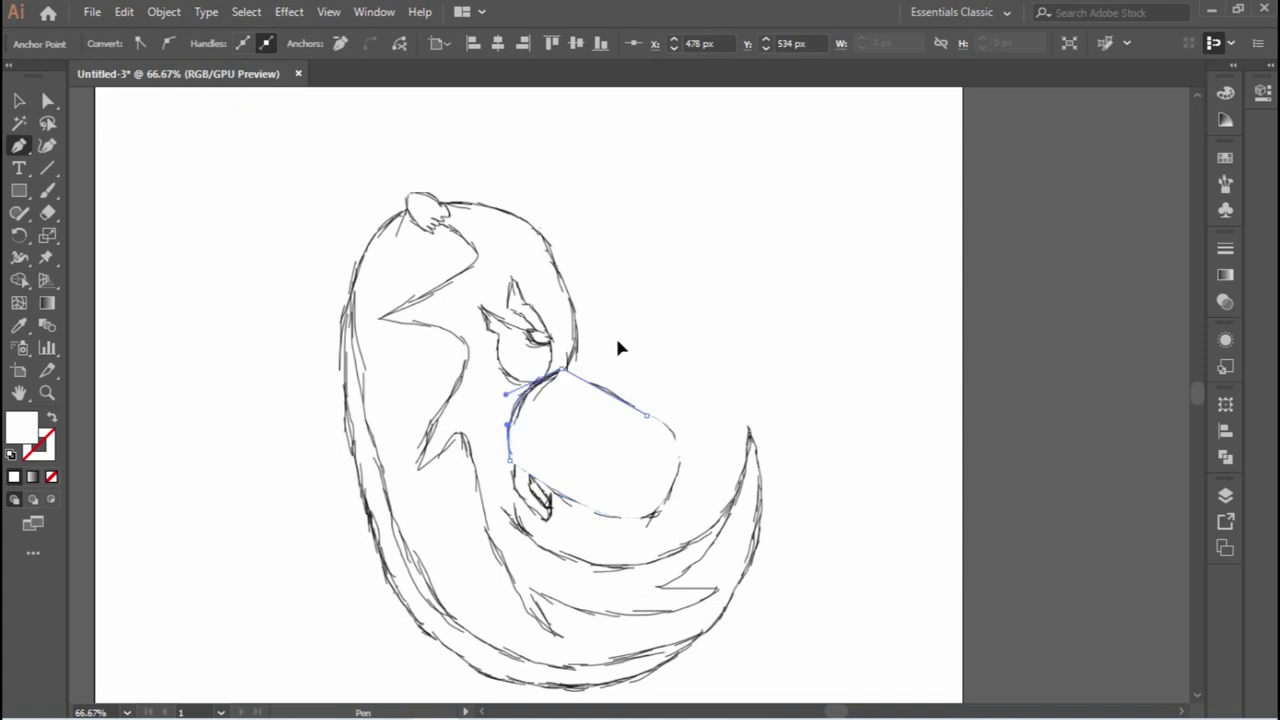
key("ctrl+plus")
key("ctrl+plus")
left_click(52, 417)
left_click(715, 268)
left_click_drag(790, 370, 865, 385)
Move the sketch image below the tracing layer and dim it as a template.
key("v")
left_click(1225, 495)
left_click_drag(1090, 517, 1094, 590)
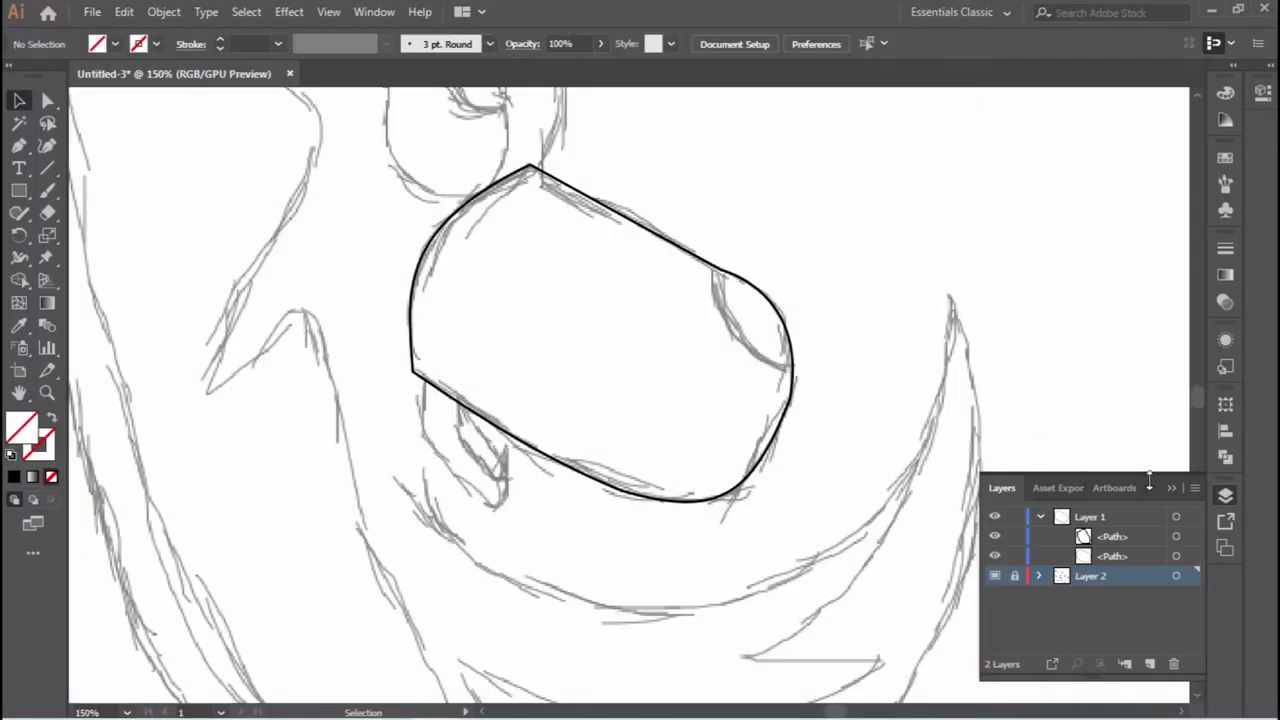
left_click(1225, 495)
Fill the eye shape solid black using the Color Picker.
key("ctrl+a")
left_click(757, 357)
left_click(760, 300)
double_click(22, 428)
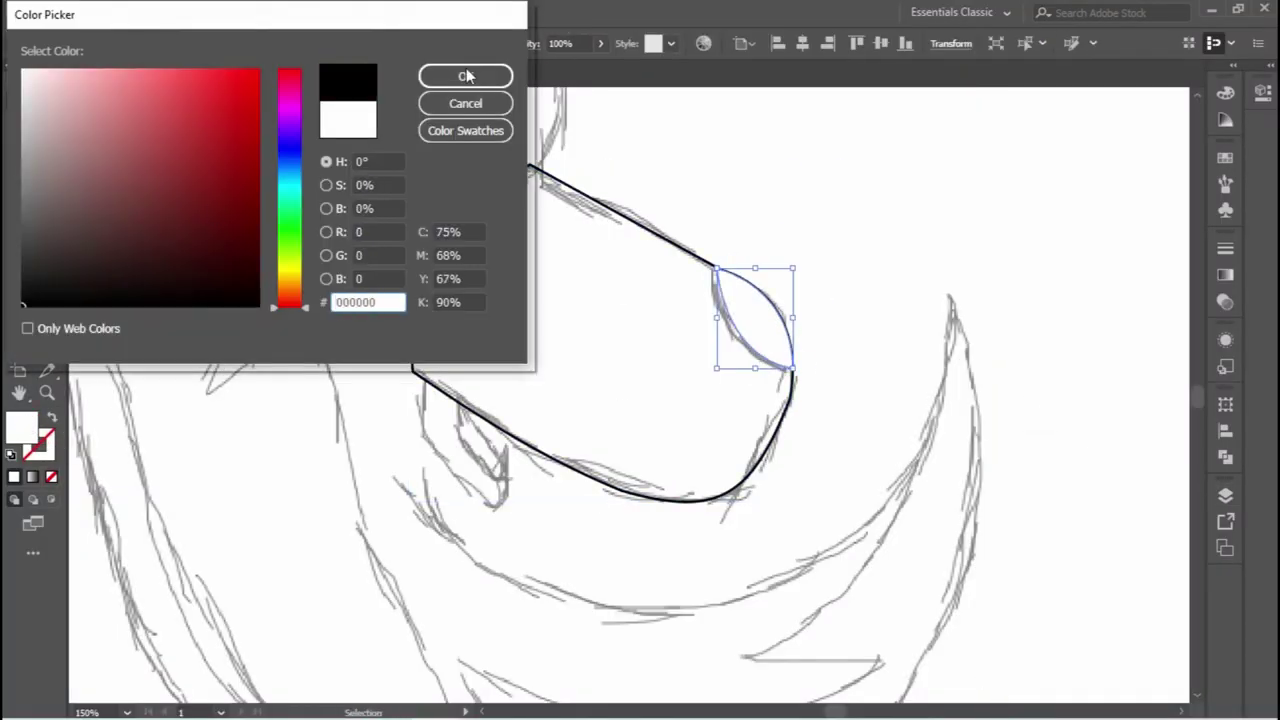
left_click(463, 77)
left_click(895, 398)
scroll(895, 398, "down", 2)
Trace a small curved lip shape under the snout.
key("p")
left_click(458, 313)
left_click(500, 395)
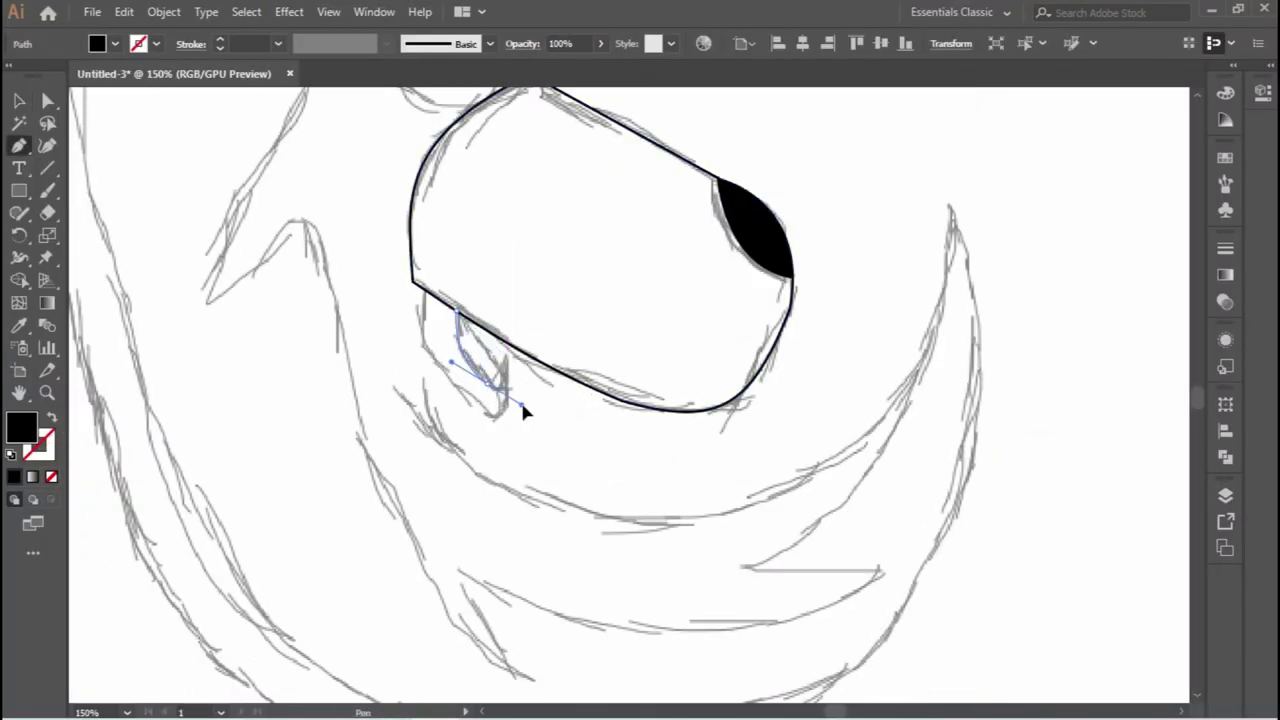
left_click_drag(458, 313, 470, 325)
key("ctrl+shift+a")
scroll(470, 325, "up", 2)
scroll(400, 250, "up", 2)
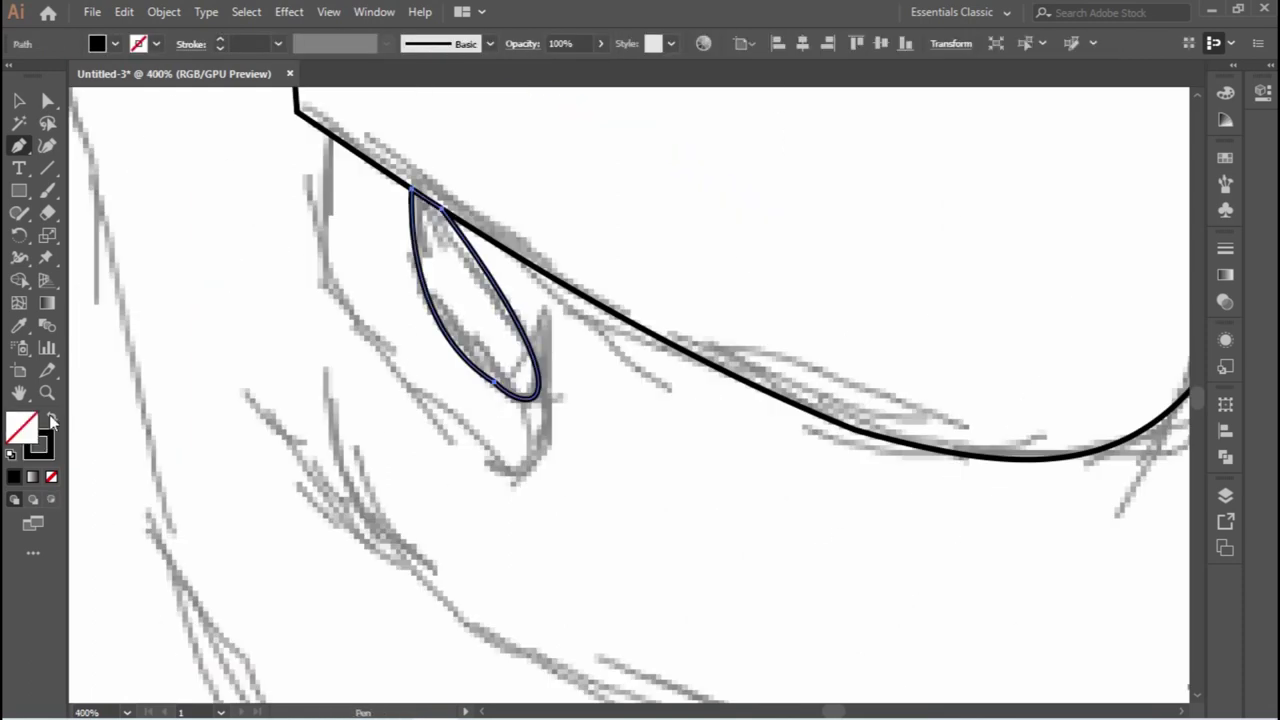
Trace the mouth flap outline with a rounded bottom.
left_click(330, 135)
left_click(325, 277)
left_click(508, 472)
left_click(545, 437)
left_click_drag(538, 379, 515, 378)
left_click(405, 135)
left_click(330, 135)
key("a")
left_click(650, 511)
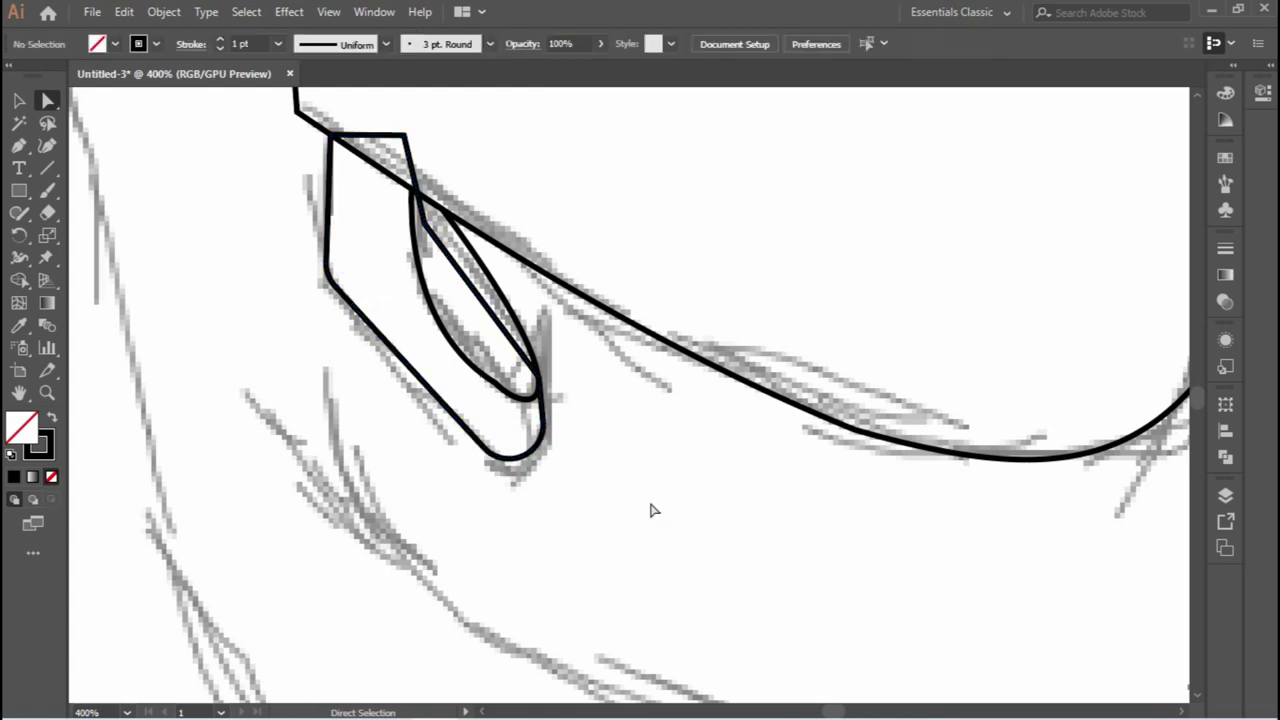
Trace the pointed tooth, then zoom out to see the whole animal.
key("p")
left_click(502, 386)
left_click(545, 303)
left_click(538, 388)
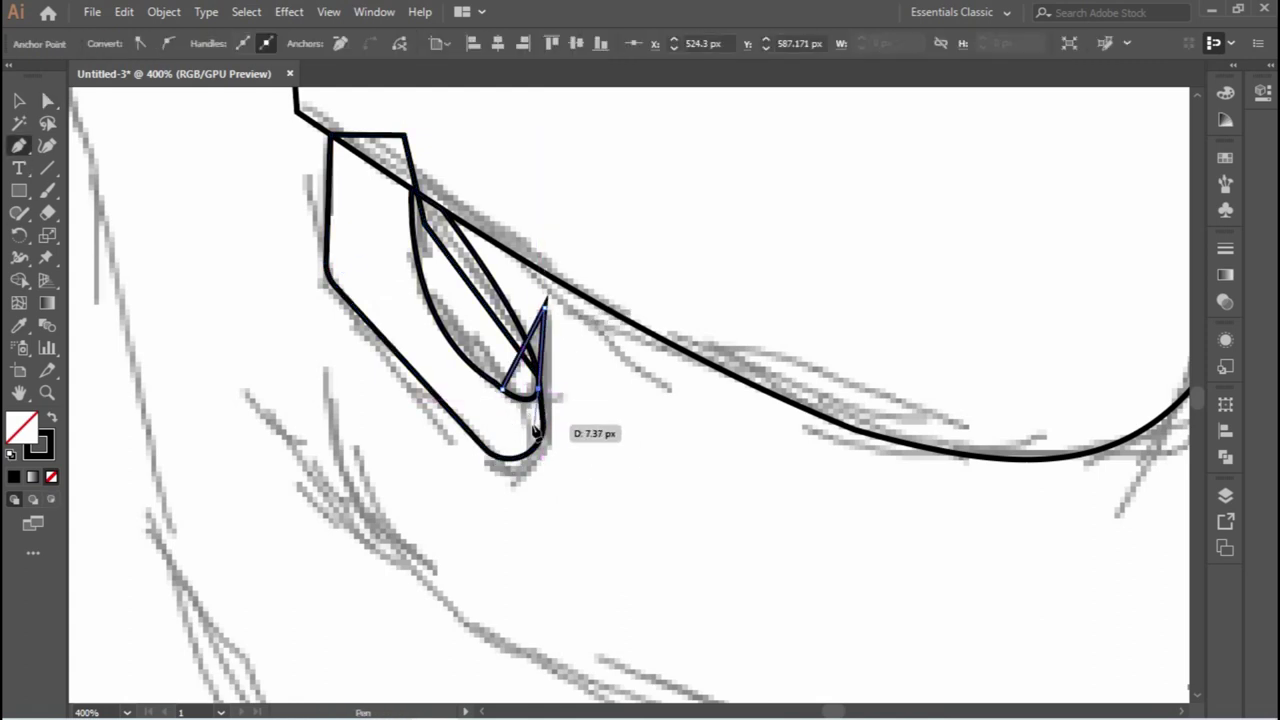
left_click(502, 386)
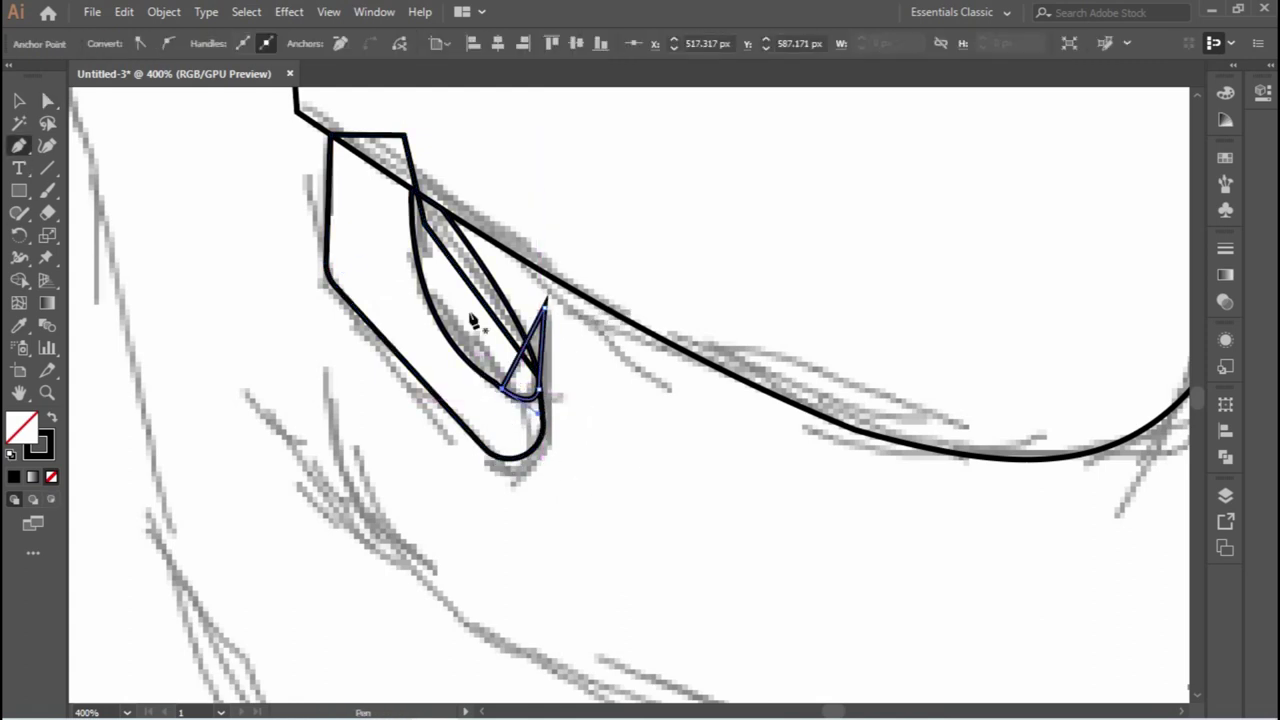
key("v")
left_click(290, 455)
key("ctrl+minus")
key("ctrl+minus")
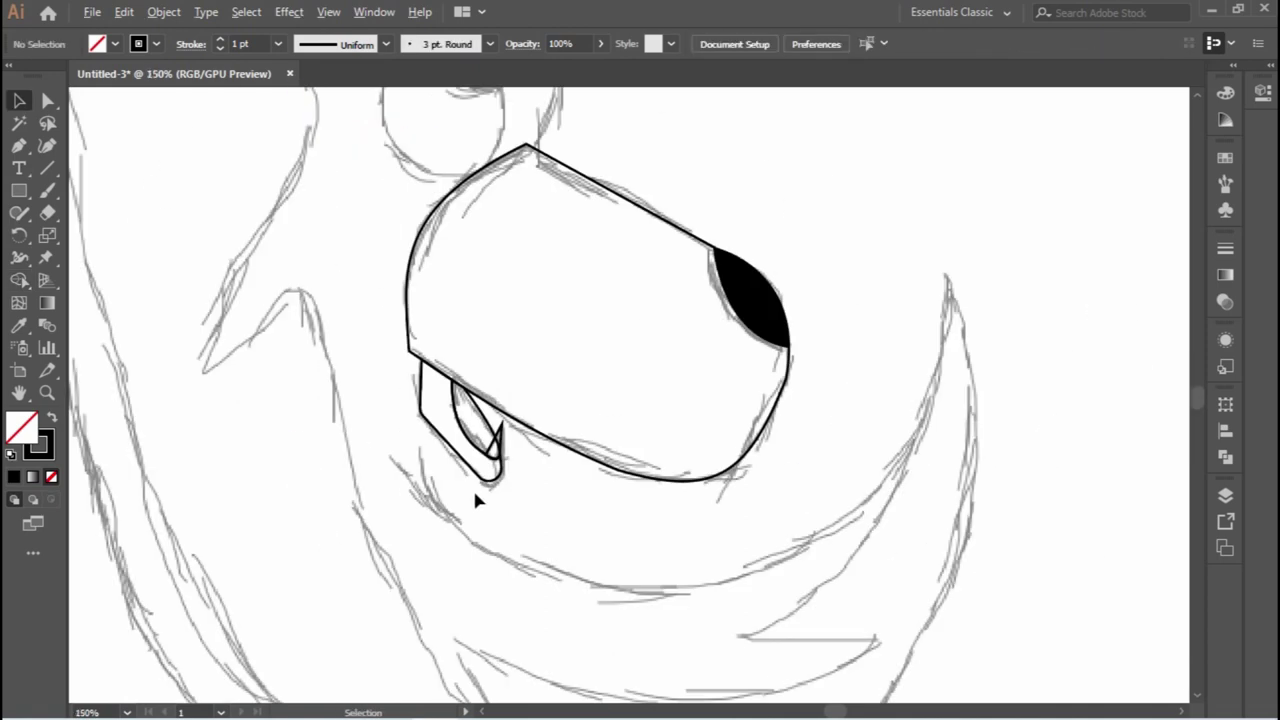
key("ctrl+minus")
key("ctrl+minus")
key("ctrl+minus")
Draw a large circle around the curled body and a smaller circle over the head.
key("l")
left_click_drag(580, 417, 600, 385)
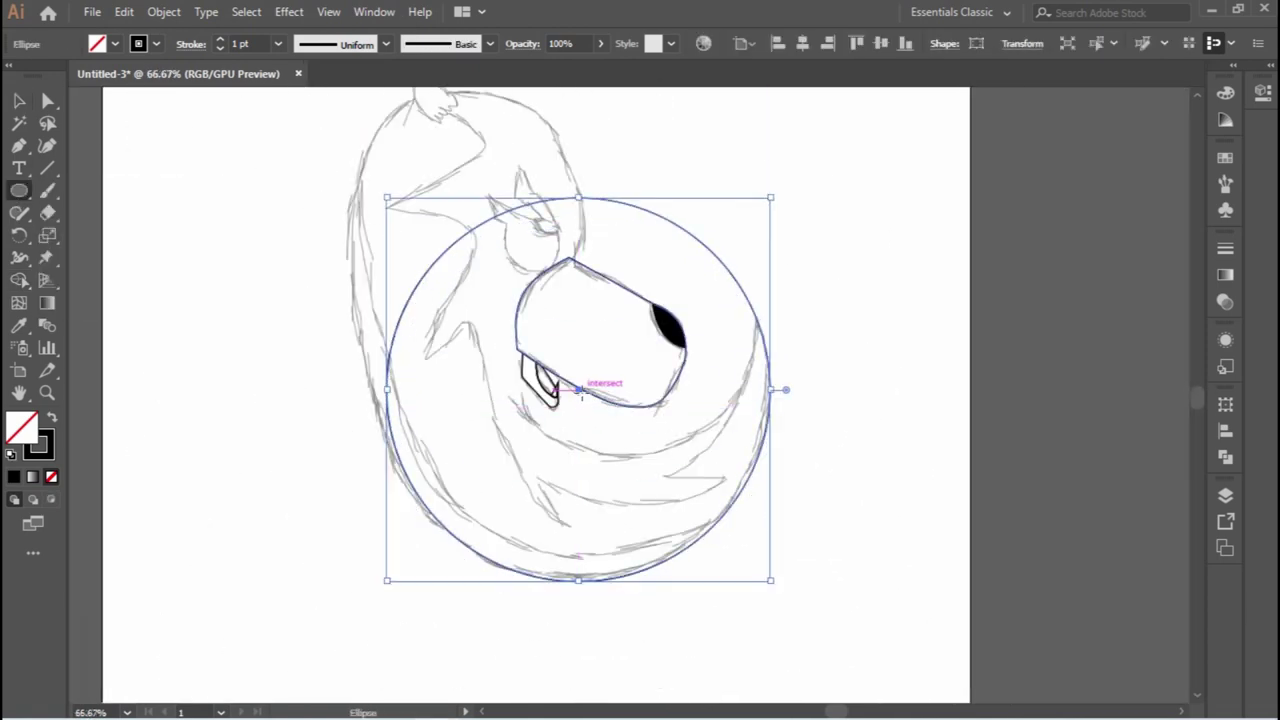
left_click_drag(574, 294, 748, 165)
left_click_drag(559, 350, 622, 320)
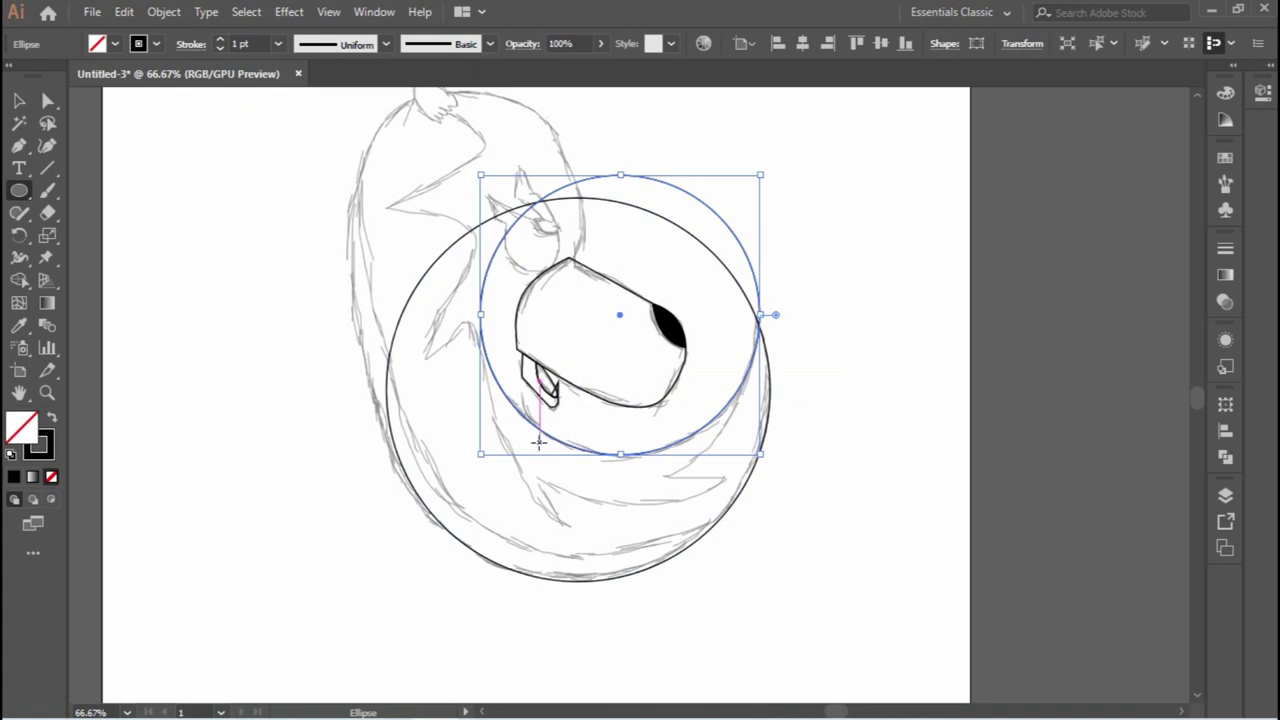
scroll(569, 347, "up", 2)
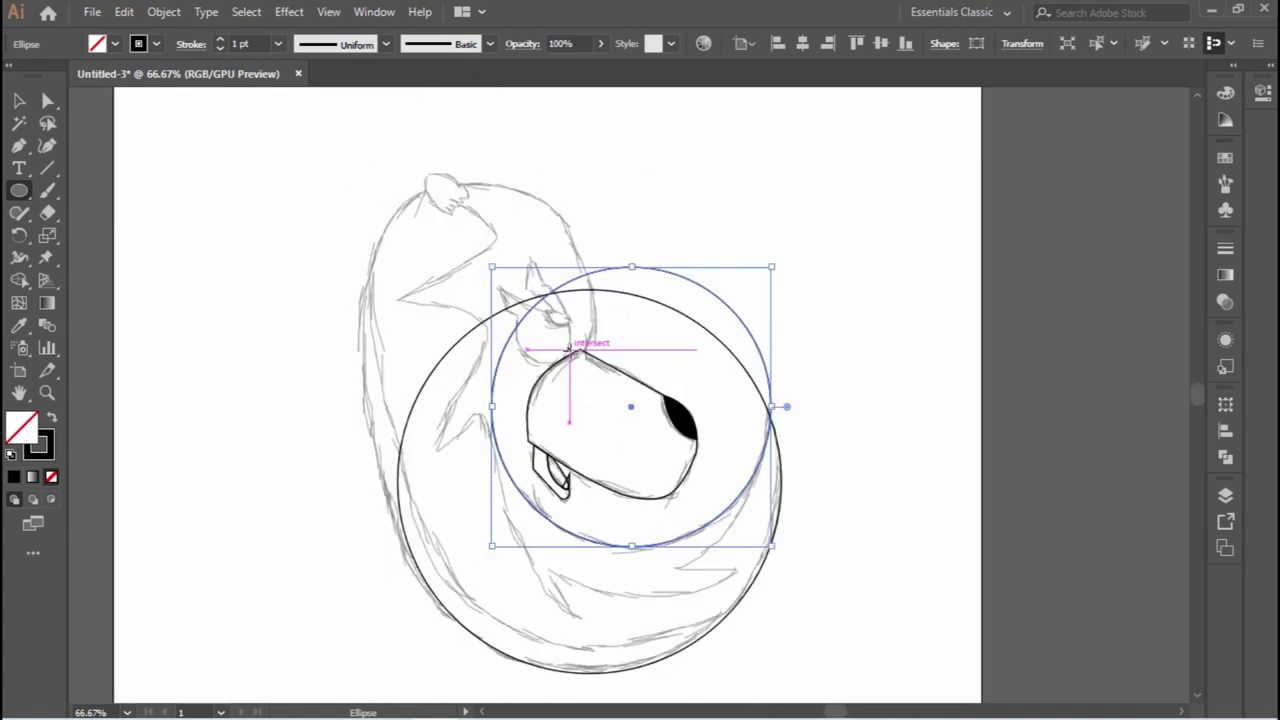
Trace the jaw from the mouth corner down to the large circle, then up to the nose tip.
key("p")
left_click(534, 473)
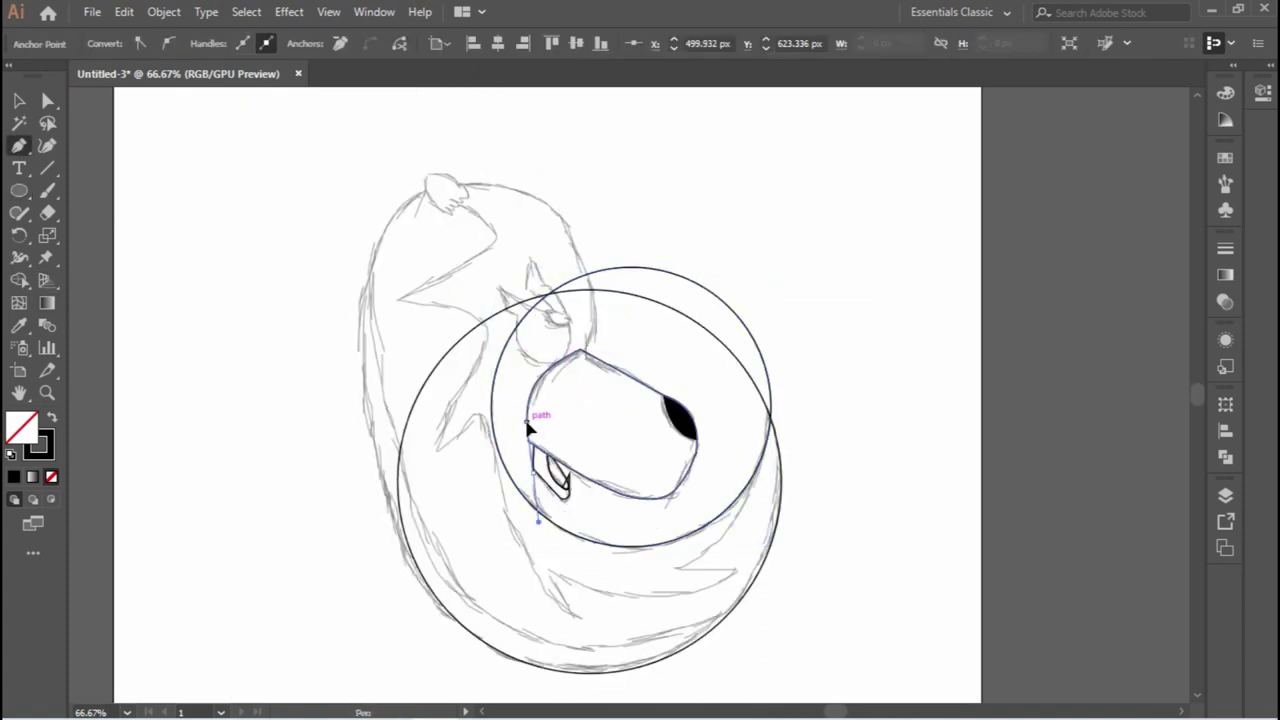
scroll(534, 473, "up", 4)
left_click(588, 587)
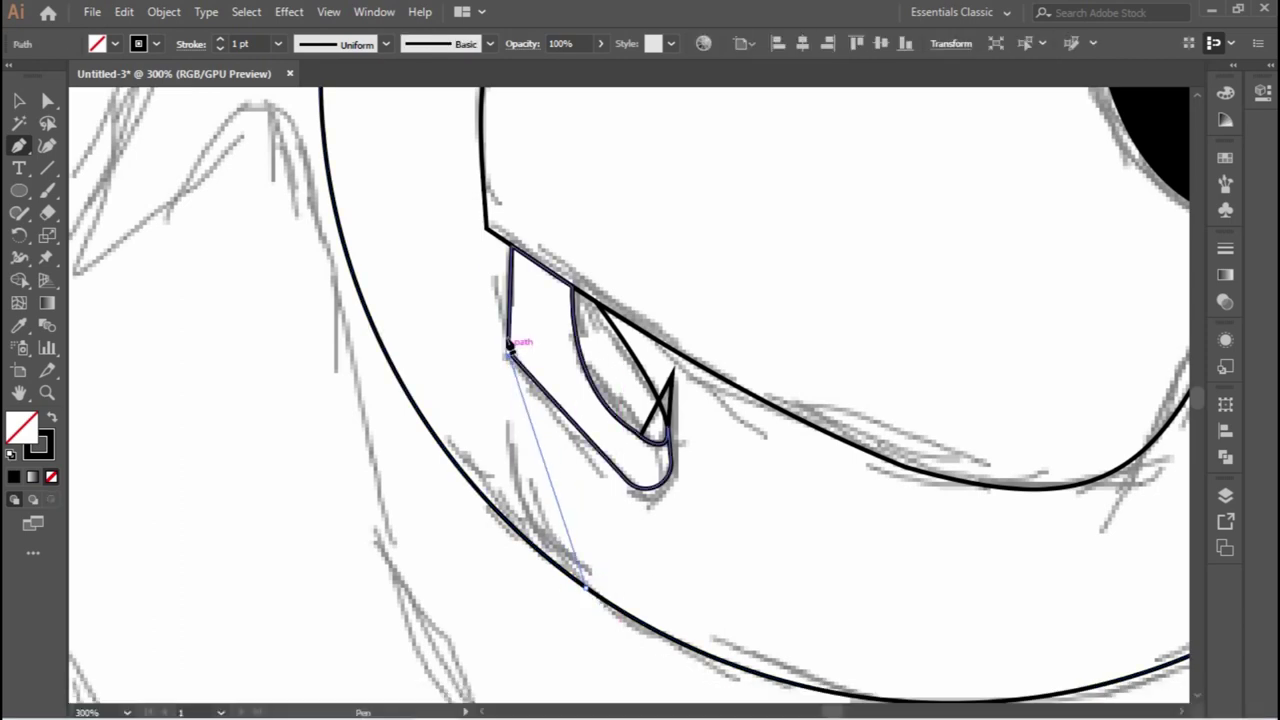
mouse_move(507, 352)
left_mouse_down()
mouse_move(523, 317)
mouse_move(510, 405)
left_mouse_up()
scroll(524, 317, "down", 3)
mouse_move(592, 152)
left_mouse_down()
mouse_move(727, 437)
mouse_move(775, 320)
left_mouse_up()
left_click_drag(540, 180, 386, 206)
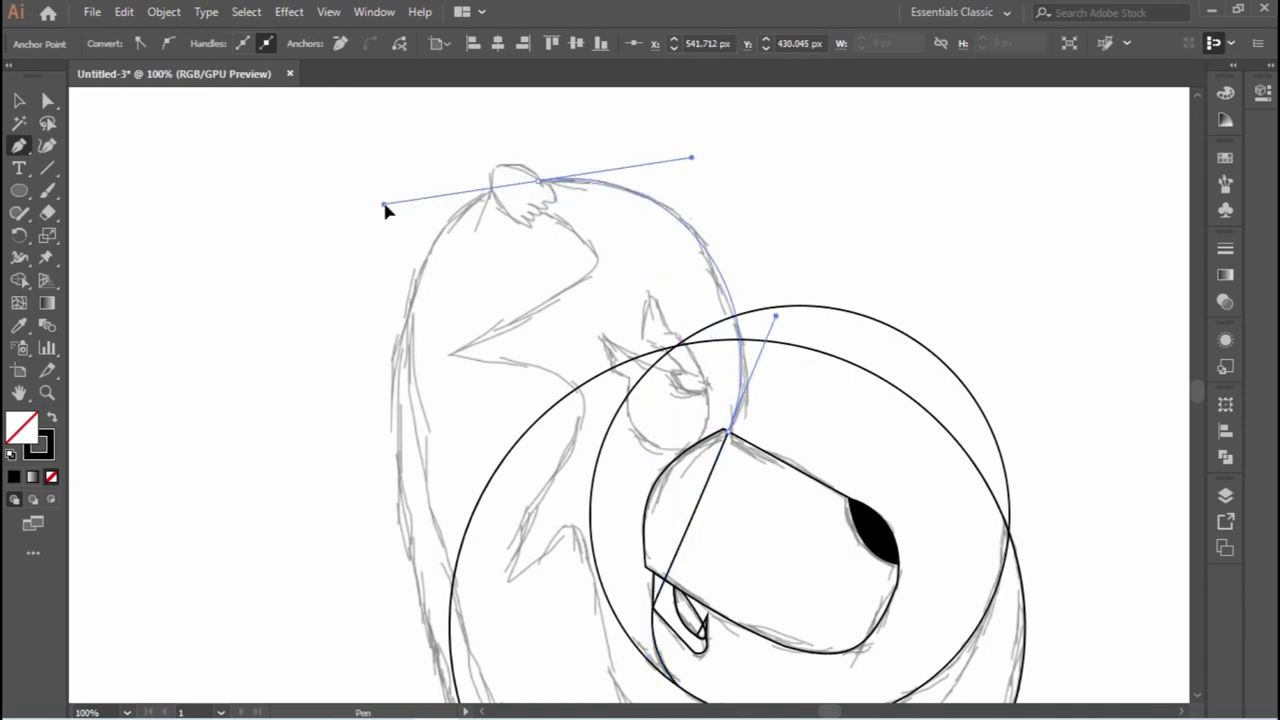
Continue the outline path over the top of the head and down the left side of the back.
scroll(400, 400, "down", 2)
scroll(451, 451, "down", 2)
left_click(517, 646)
scroll(517, 646, "down", 2)
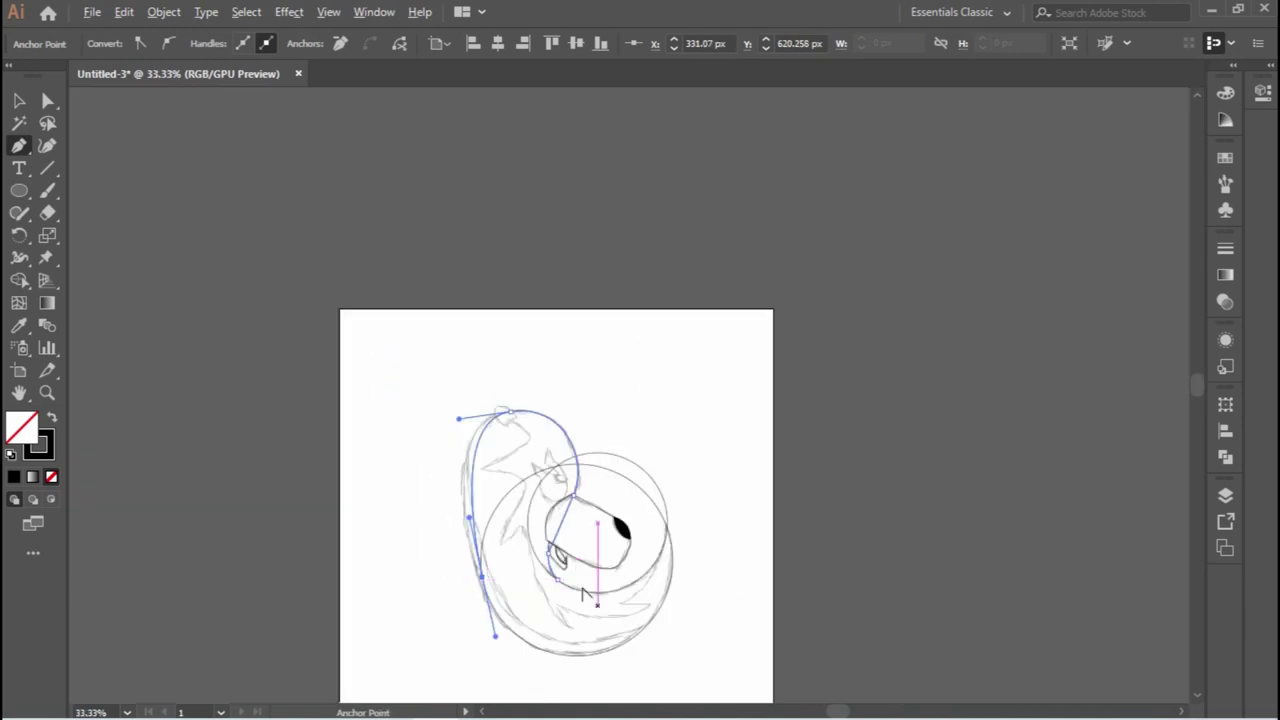
left_click_drag(286, 303, 266, 300)
scroll(300, 609, "up", 2)
left_click_drag(380, 446, 400, 514)
scroll(423, 603, "down", 2)
Merge the body and head outlines into a single shape with the Shape Builder.
key("v")
key("ctrl+a")
key("shift+m")
left_click_drag(466, 308, 523, 343)
scroll(523, 343, "up", 5)
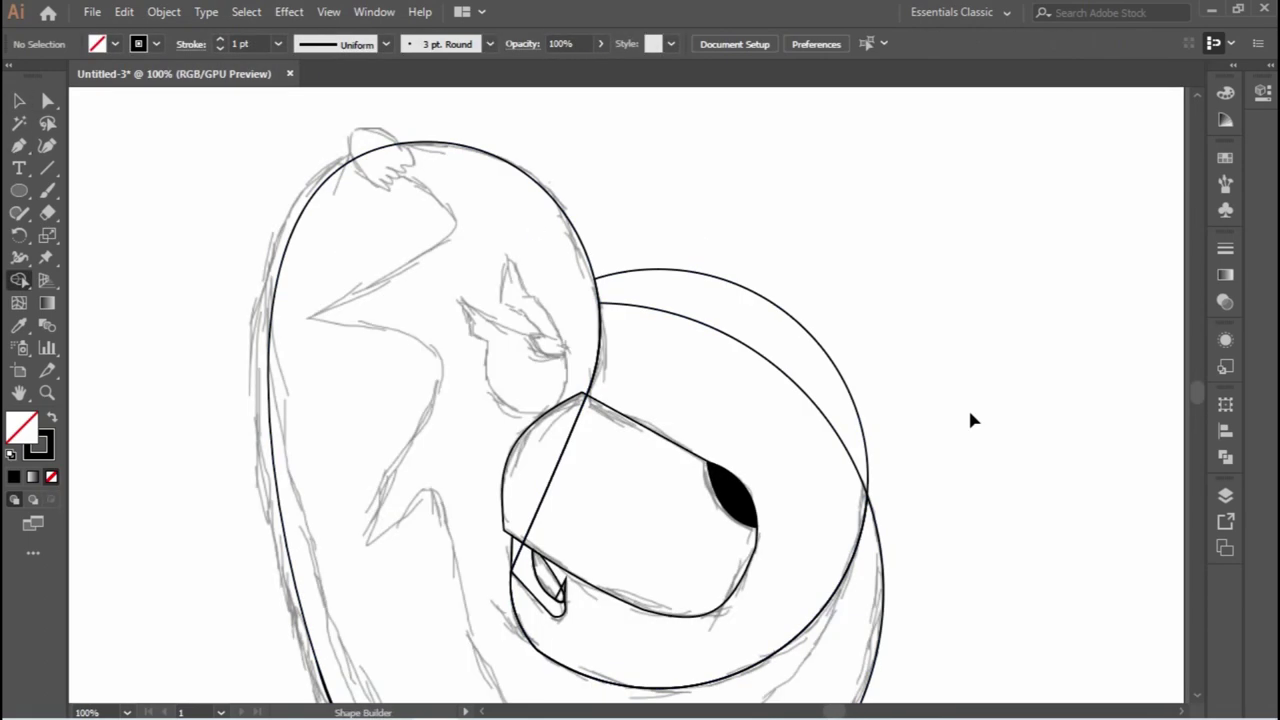
Trace the tuft's curved upper edge atop the head down to its base.
key("p")
left_click(413, 193)
scroll(406, 143, "up", 3)
scroll(406, 143, "left", 3)
left_click_drag(435, 243, 395, 283)
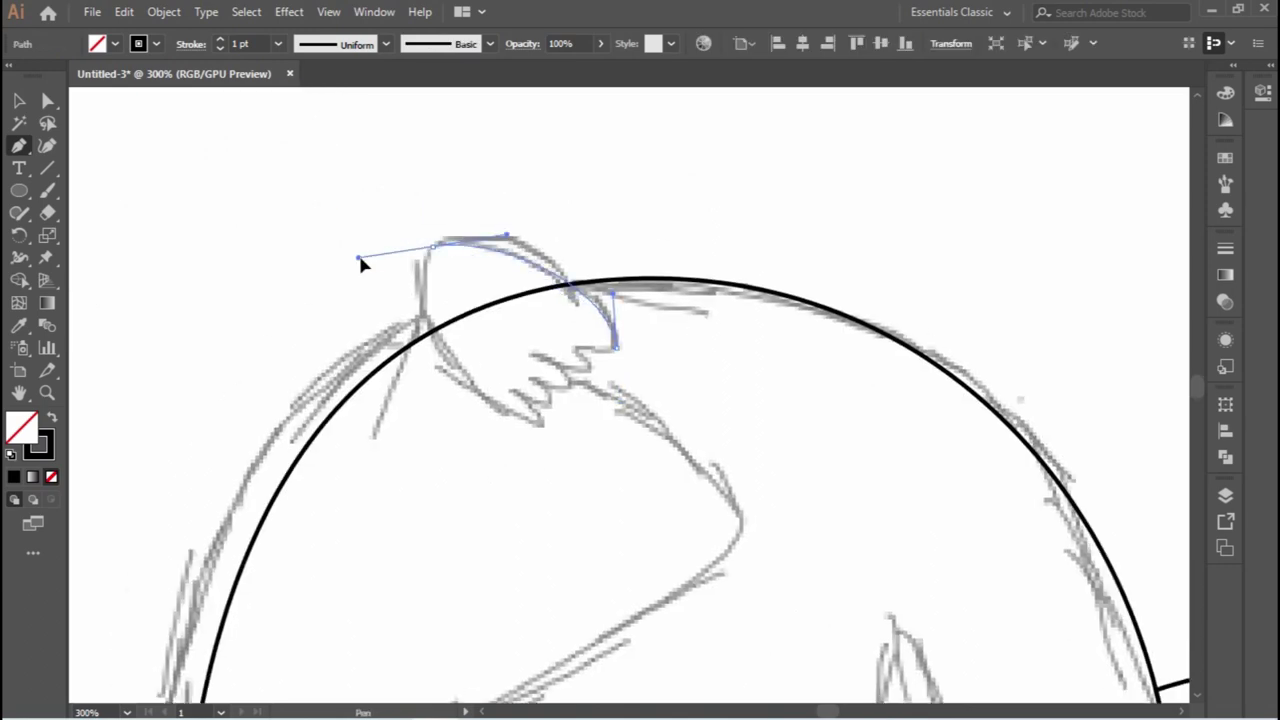
left_click_drag(540, 422, 634, 446)
Add four zigzag points along the tuft and close its shape.
left_click(513, 392)
left_click(578, 384)
left_click(528, 373)
left_click(587, 364)
left_click(530, 347)
scroll(578, 352, "down", 3)
scroll(466, 380, "down", 3)
scroll(491, 294, "down", 3)
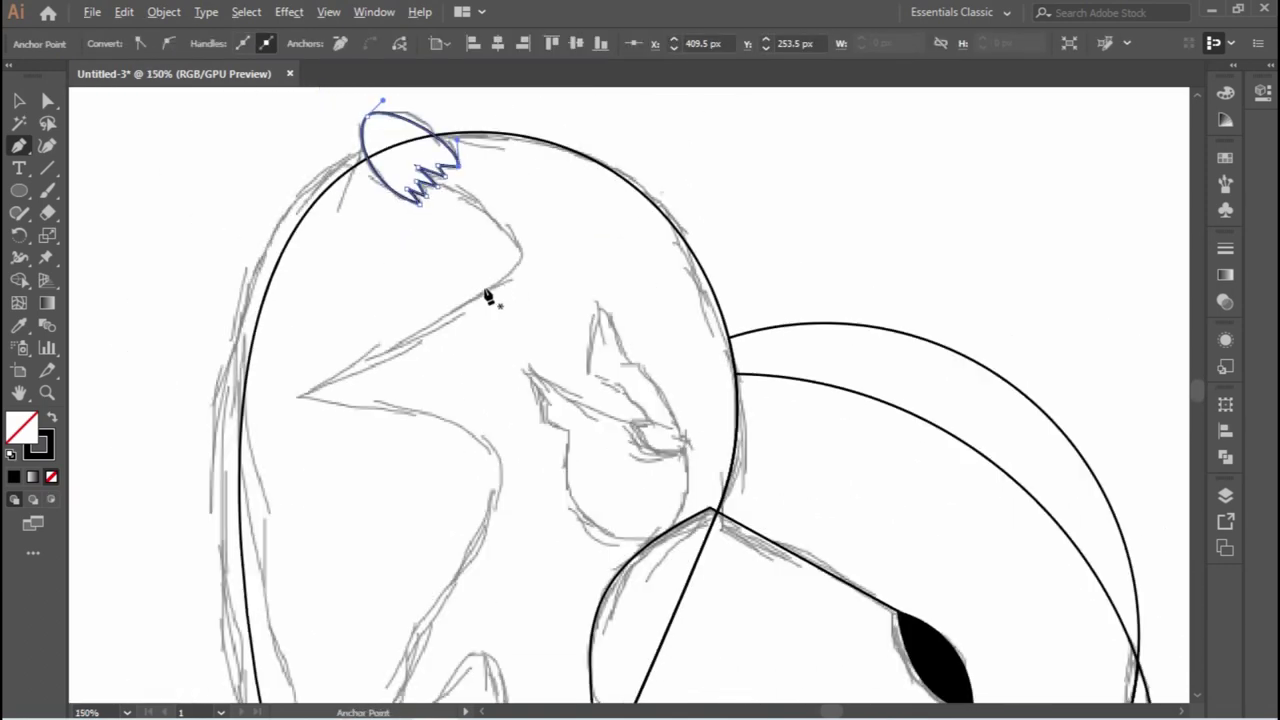
scroll(113, 192, "up", 2)
Trace the curved fur shape beside the face.
left_click(113, 192)
left_click_drag(529, 366, 534, 543)
scroll(409, 680, "down", 2)
left_click(457, 514)
scroll(220, 220, "up", 4)
left_click_drag(153, 382, 155, 330)
key("Escape")
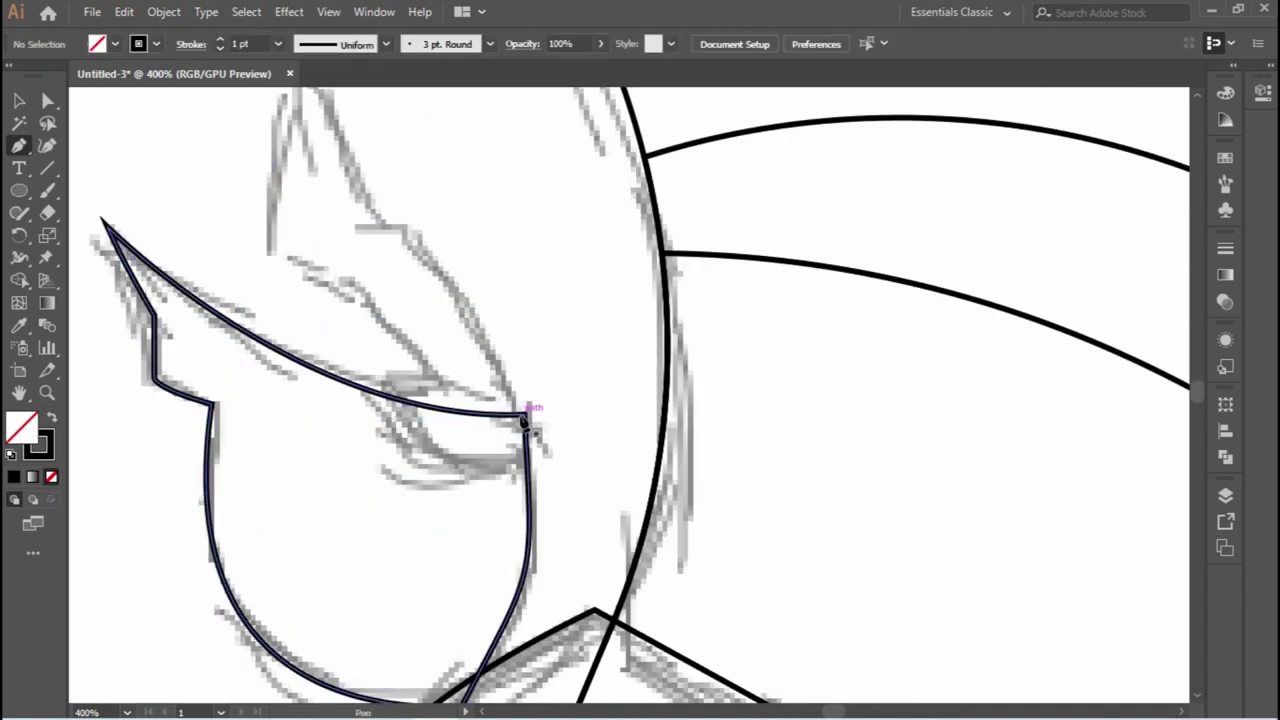
Trace the pointed ear with tip, base and notch anchors, then begin the next fur outline.
scroll(308, 148, "up", 2)
left_click(308, 145)
left_click(290, 340)
left_click(375, 355)
left_click_drag(545, 545, 540, 495)
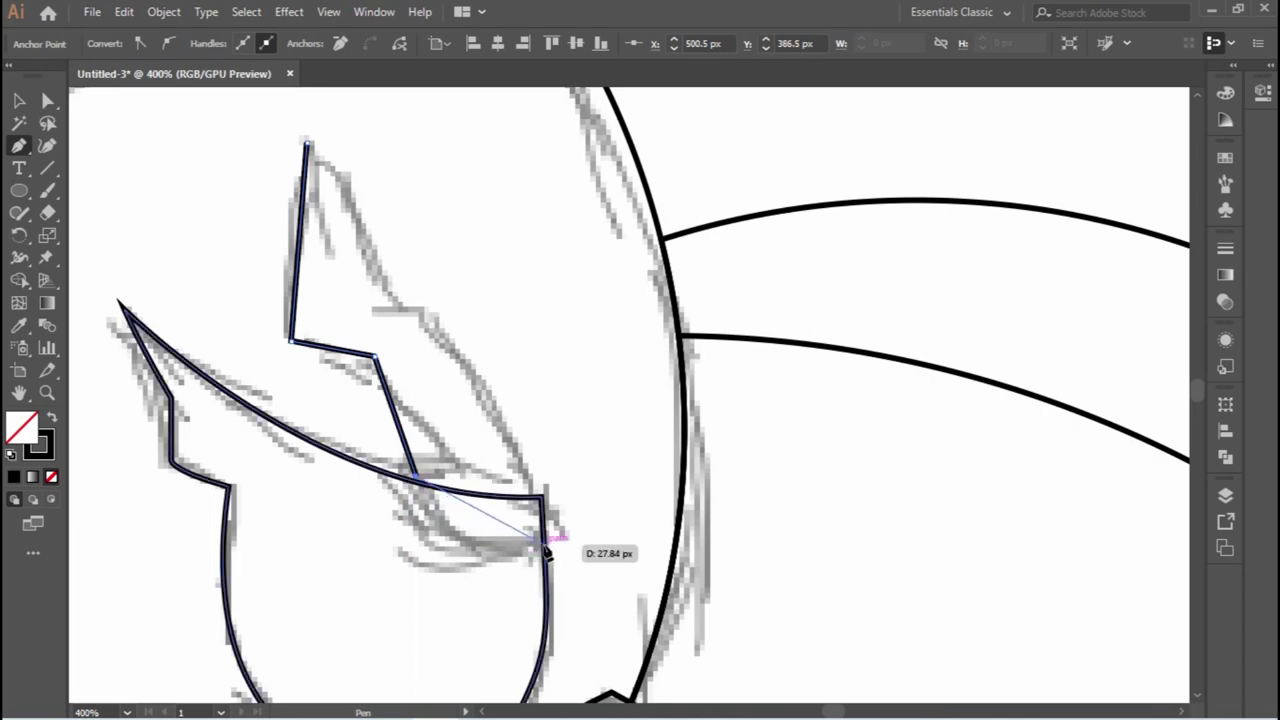
key("a")
scroll(350, 343, "up", 5)
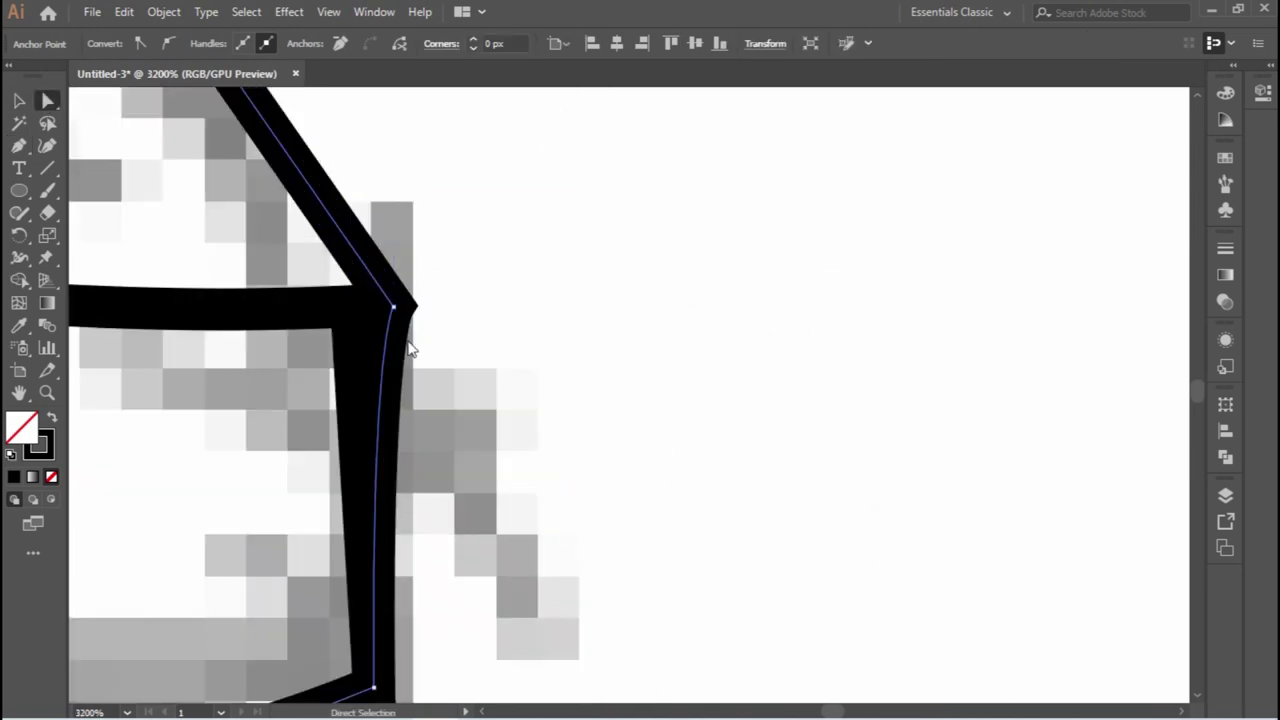
scroll(350, 343, "down", 5)
key("p")
left_click(340, 133)
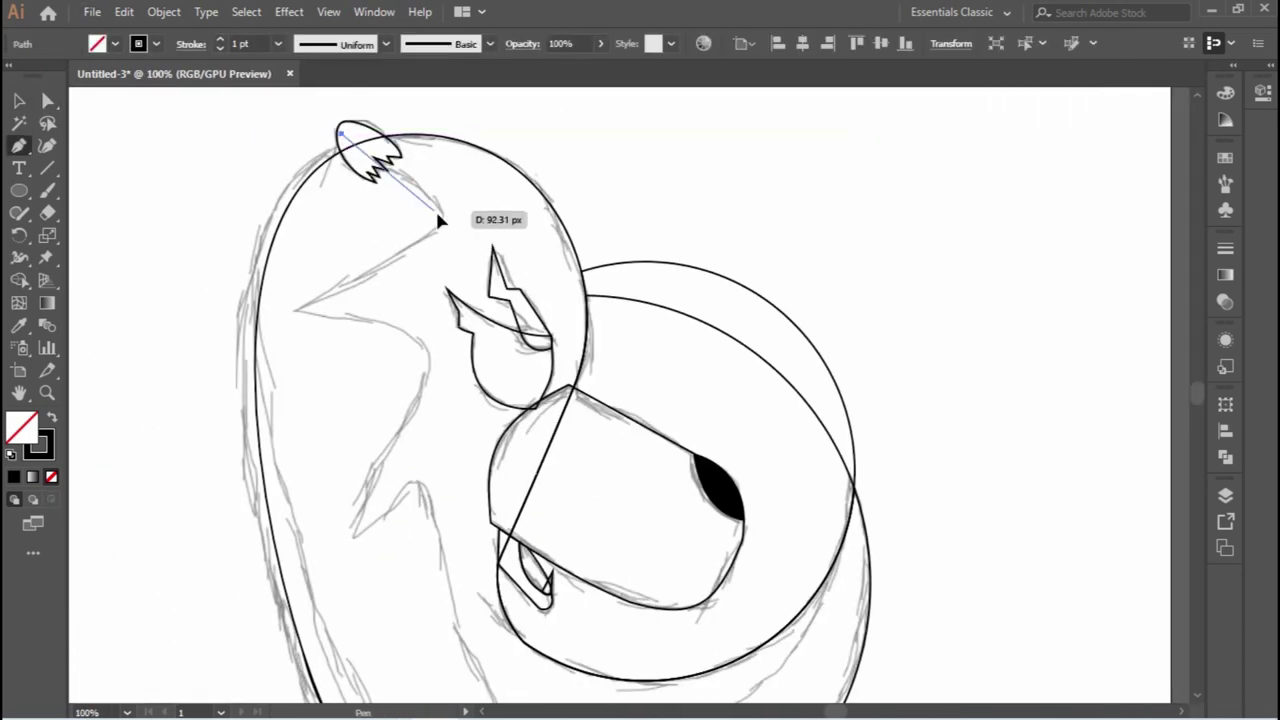
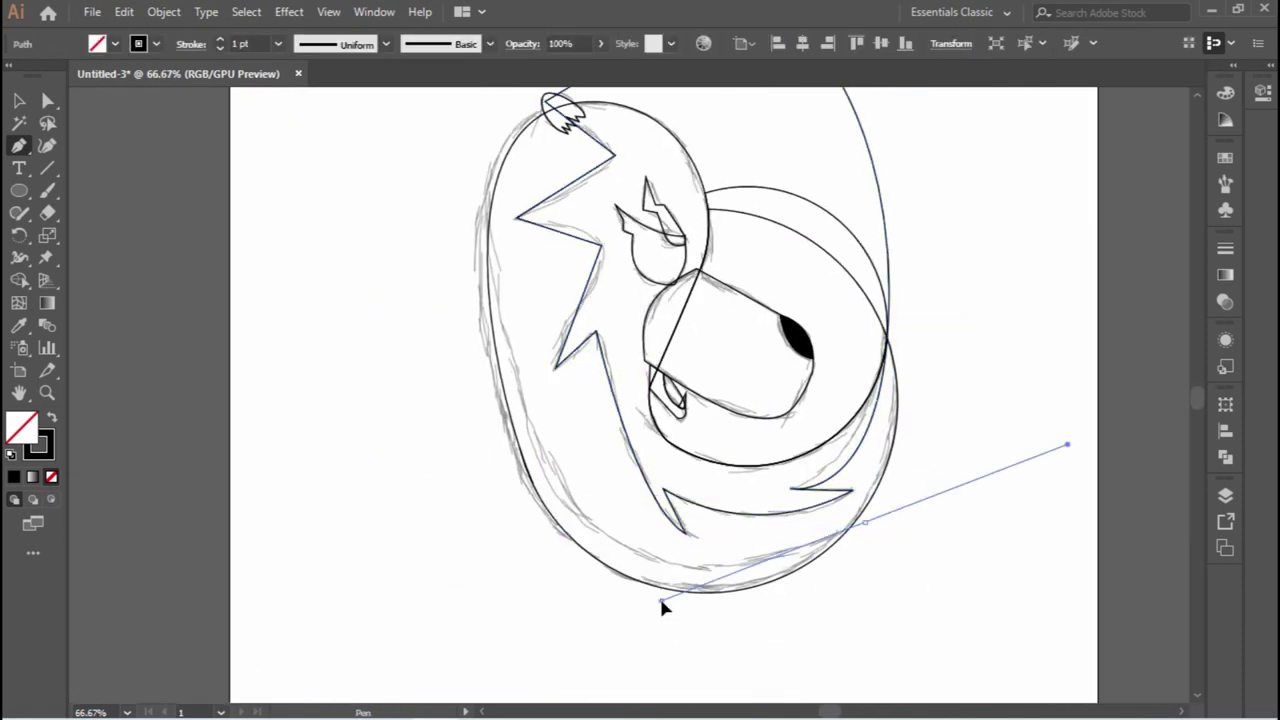
Close the outer outline path, then undo that polygon and deselect everything.
scroll(662, 606, "up", 3)
scroll(600, 400, "down", 3)
left_click_drag(466, 162, 477, 172)
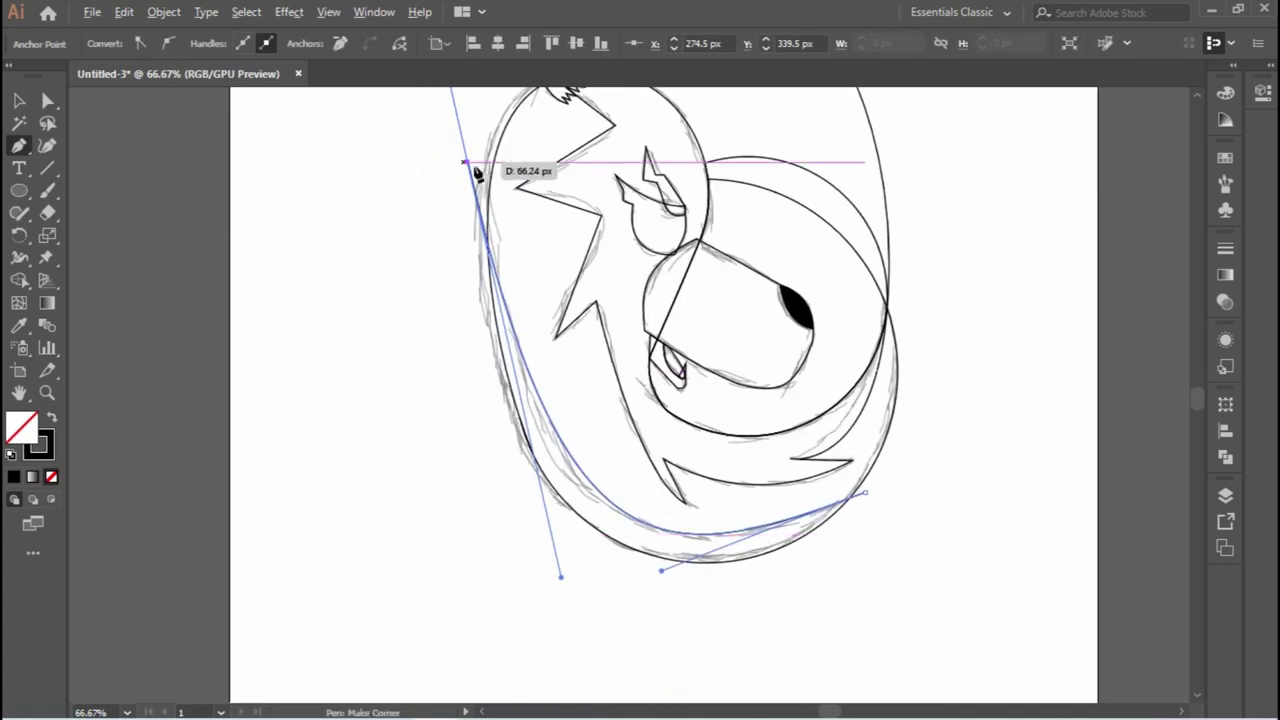
left_click(728, 618)
scroll(737, 580, "up", 3)
scroll(700, 230, "right", 4)
key("v")
key("ctrl+z")
left_click(789, 404)
scroll(643, 594, "right", 2)
Fill the brow marking above the eye with red #ee3347.
left_click(634, 343)
scroll(420, 285, "up", 1)
left_click(405, 235)
double_click(22, 428)
type("ee3347")
key("Return")
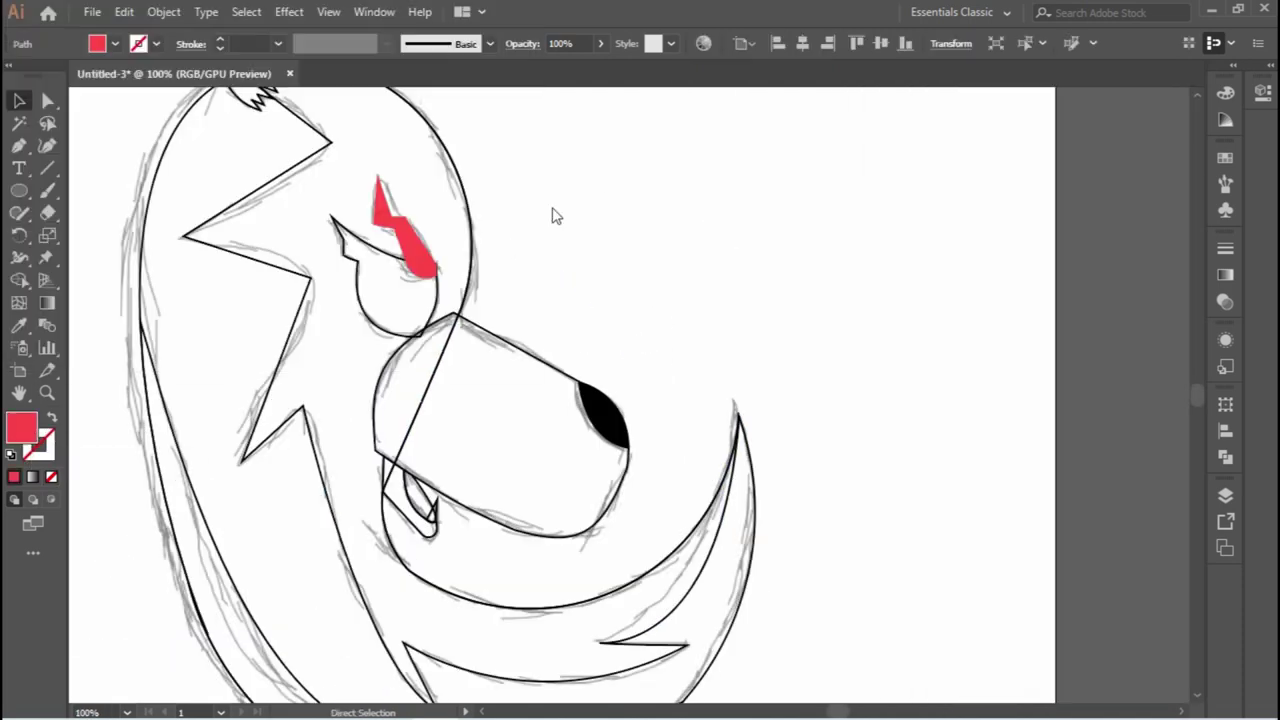
Fill the snout grey #766d6e and eyedropper that grey onto the small jaw piece.
left_click(550, 370)
double_click(22, 428)
type("766d6e")
key("Return")
key("i")
left_click(445, 495)
scroll(436, 550, "up", 1)
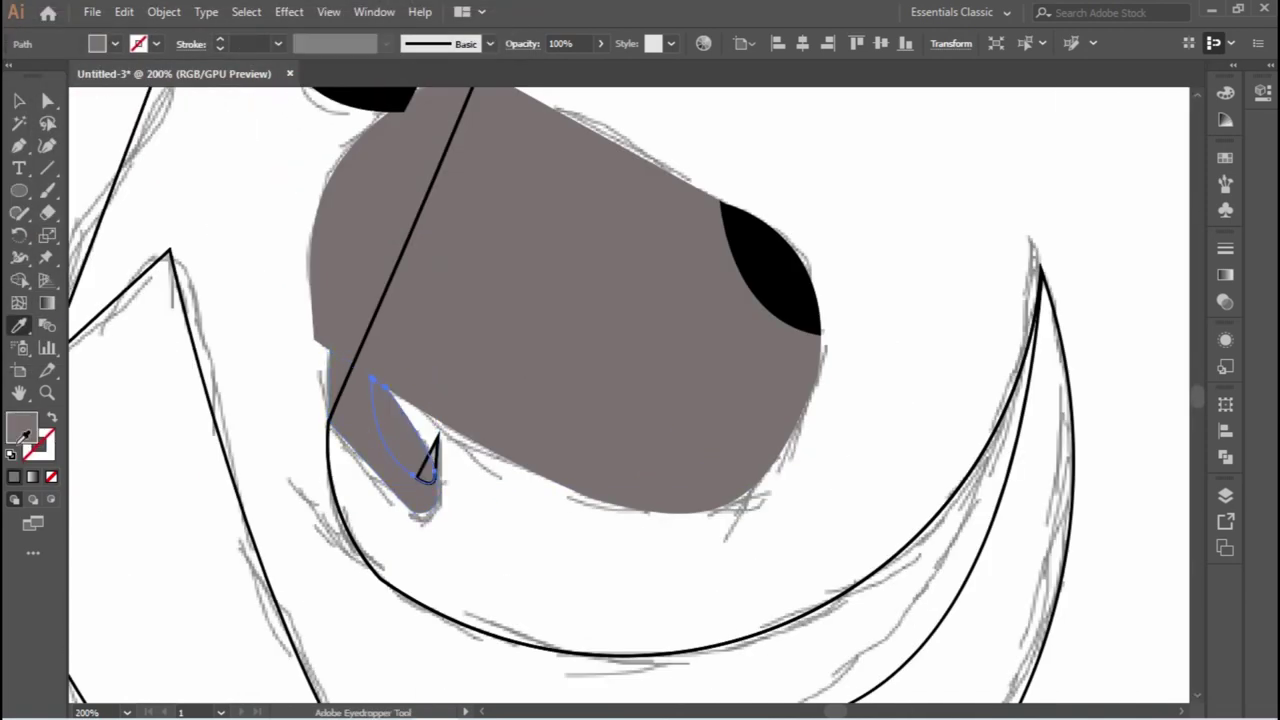
Fill the eye shape black (#000000).
double_click(22, 428)
type("000000")
key("Return")
scroll(557, 534, "up", 5)
Refine the anchors of the red brow marking's outline.
key("v")
left_click(505, 278)
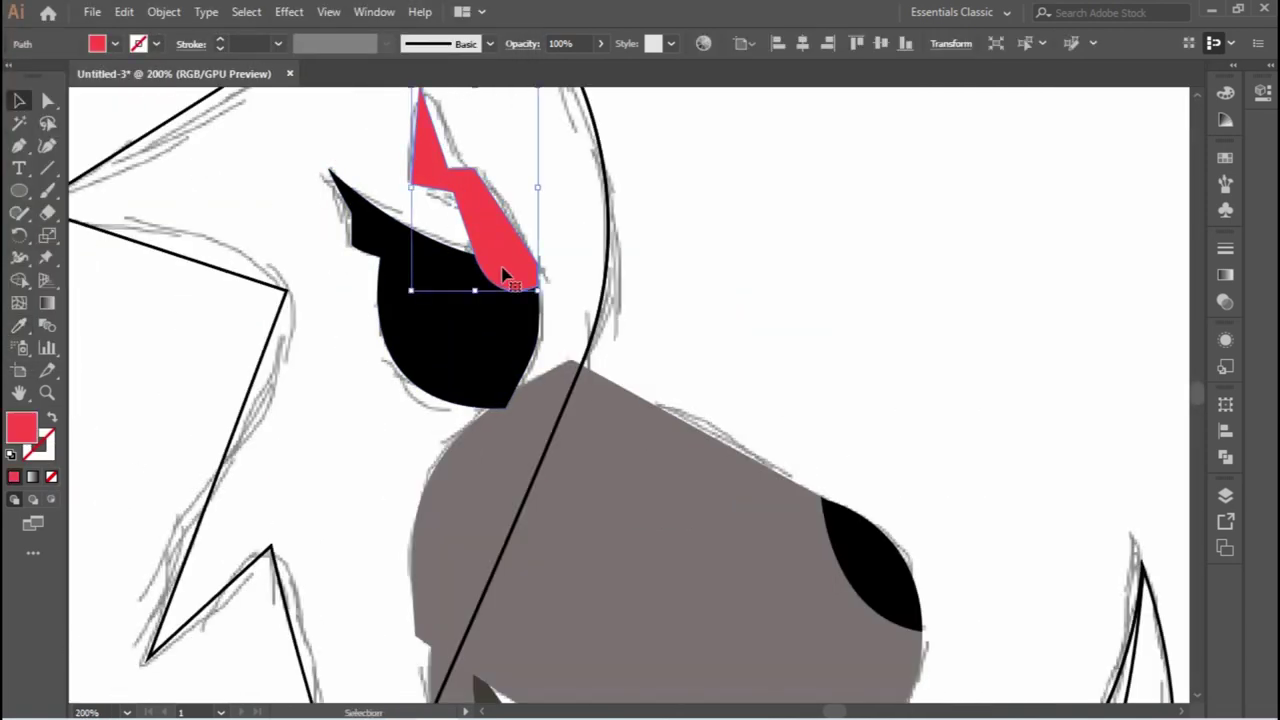
scroll(505, 278, "up", 3)
key("a")
left_click(303, 271)
scroll(785, 360, "down", 5)
left_click(785, 360)
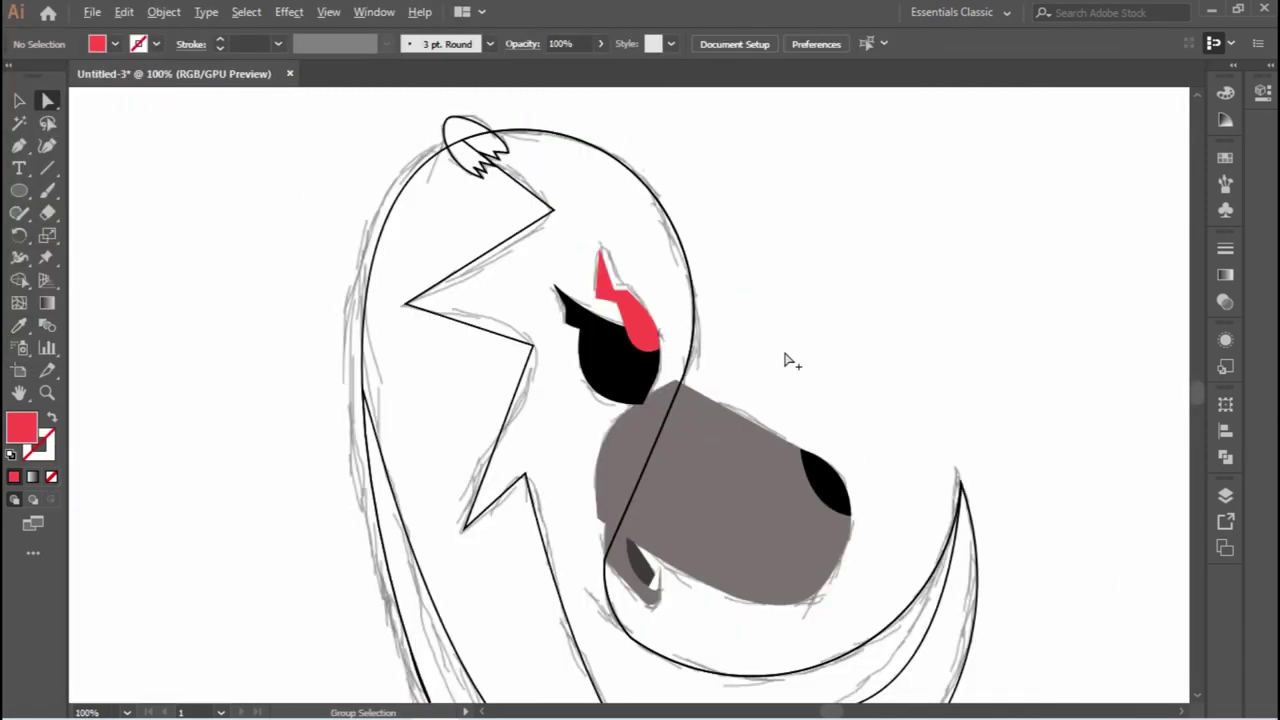
Select the head outline and swap its stroke colour into the fill.
key("v")
scroll(655, 480, "up", 1)
left_click(620, 605)
left_click(860, 366)
scroll(860, 366, "down", 2)
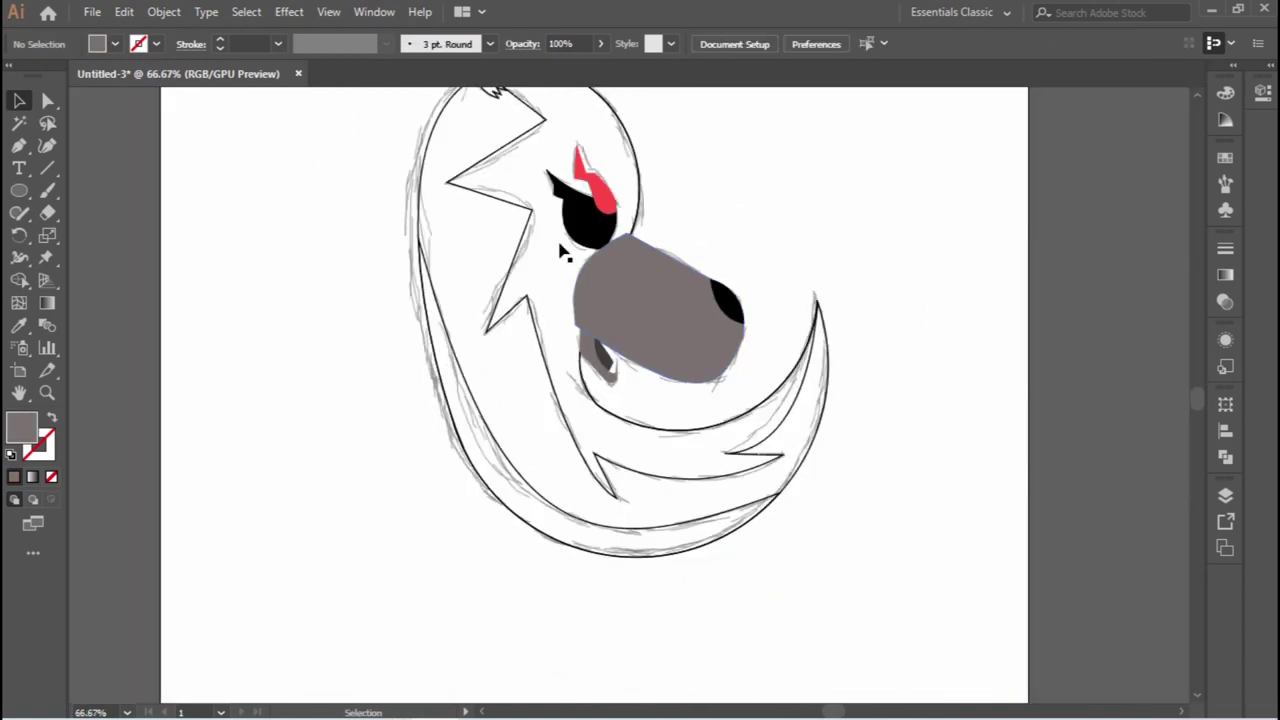
left_click(434, 214)
key("shift+x")
Fill the head brown and the next area orange using the Color Picker.
double_click(21, 428)
left_click(243, 154)
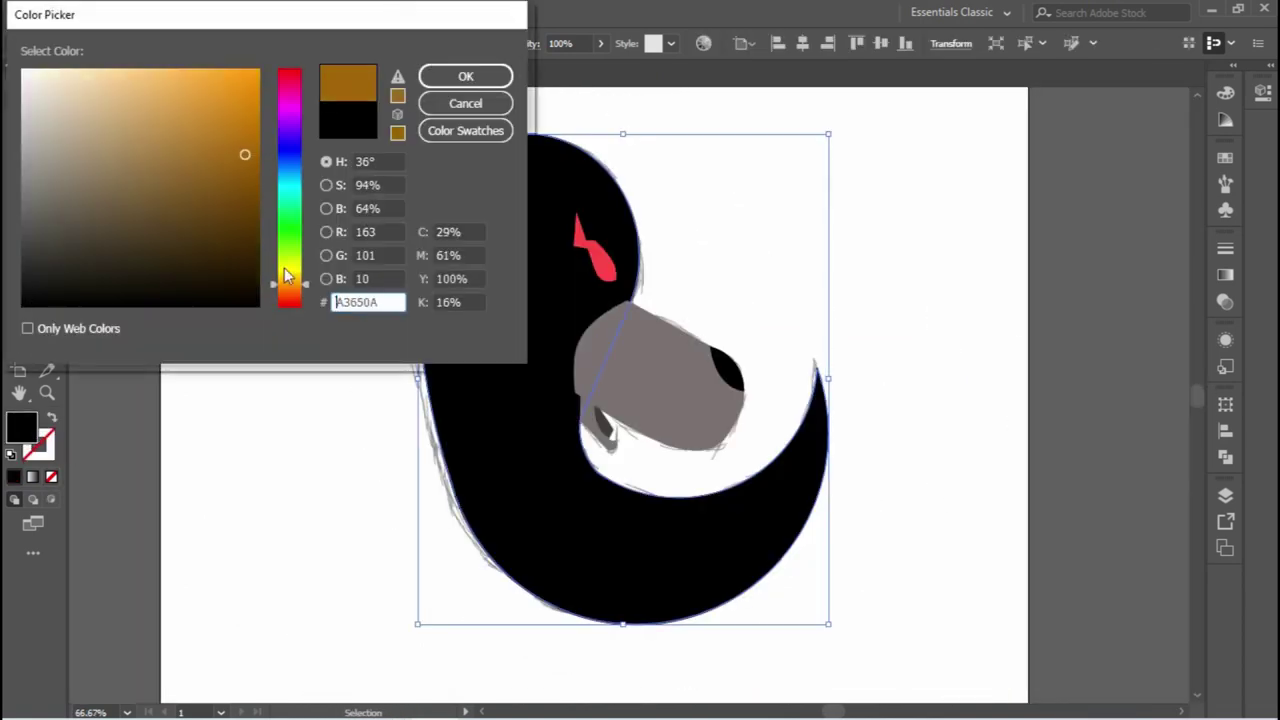
left_click(463, 74)
double_click(21, 428)
left_click(220, 114)
left_click(289, 269)
left_click(466, 74)
Convert the black curved shape's stroke to a fill and colour it brown.
left_click(423, 330)
key("shift+x")
double_click(21, 428)
left_click(243, 154)
left_click(463, 76)
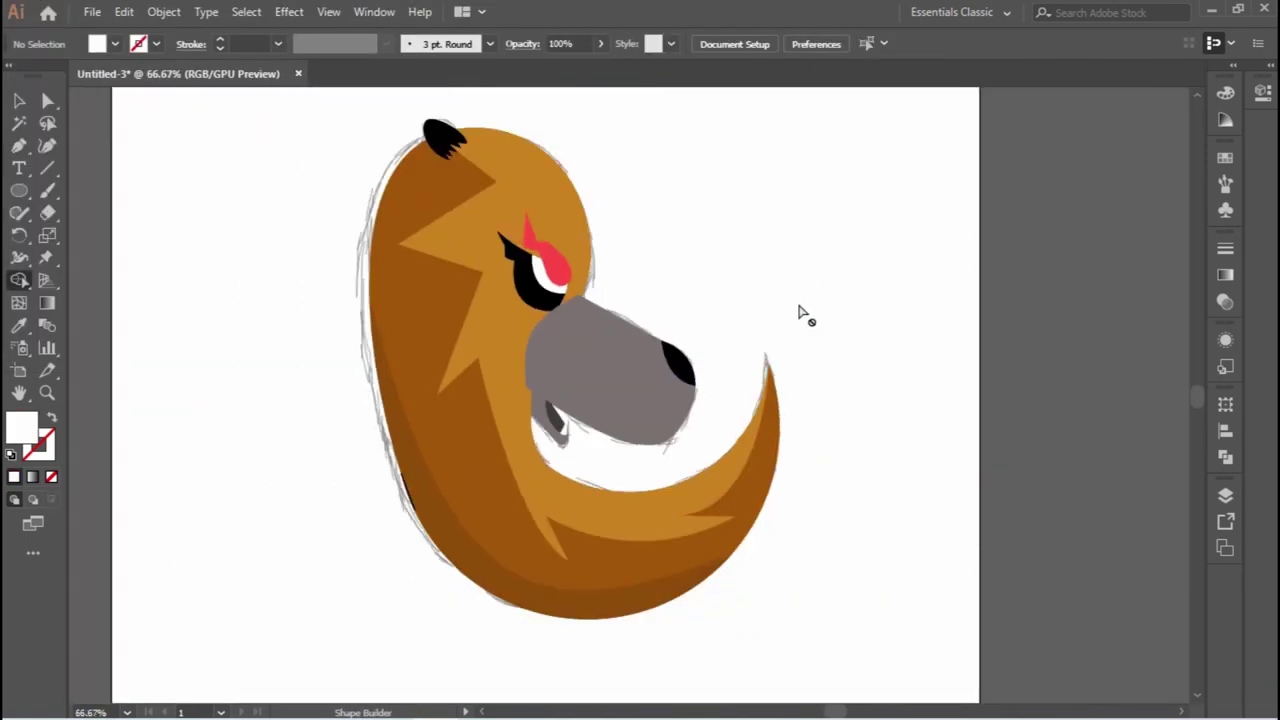
Eyedropper the dark brown onto the snout.
key("v")
left_click(620, 380)
key("i")
left_click(757, 492)
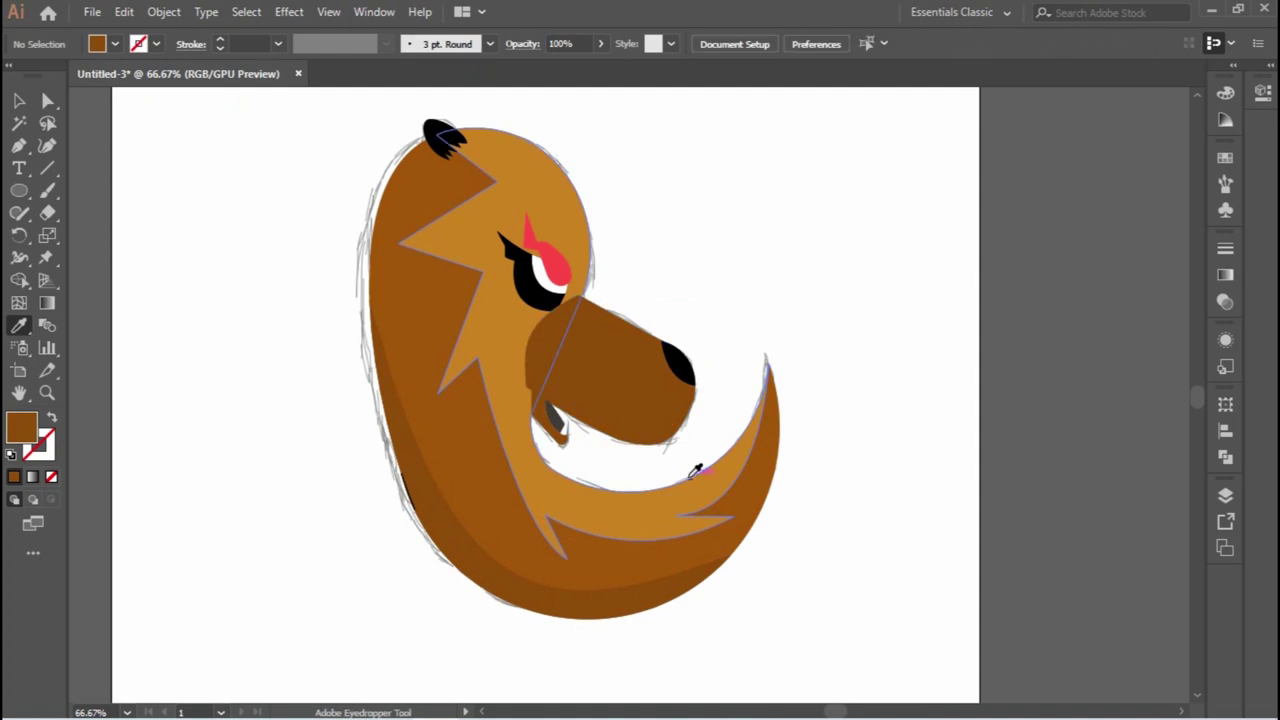
Draw a streak line on the snout with an 8 pt tapered-width stroke.
key("ctrl+1")
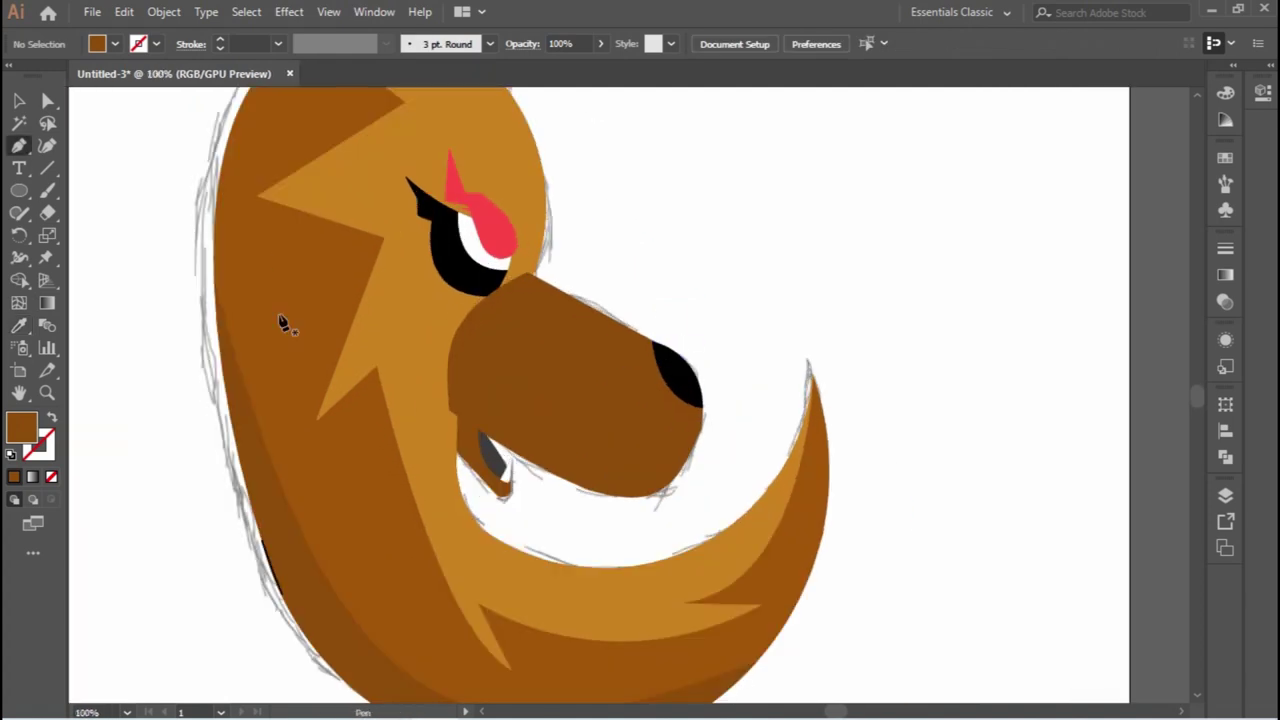
key("p")
left_click(525, 288)
left_click(636, 347)
key("v")
left_click(138, 43)
left_click(80, 78)
left_click(191, 43)
left_click(798, 197)
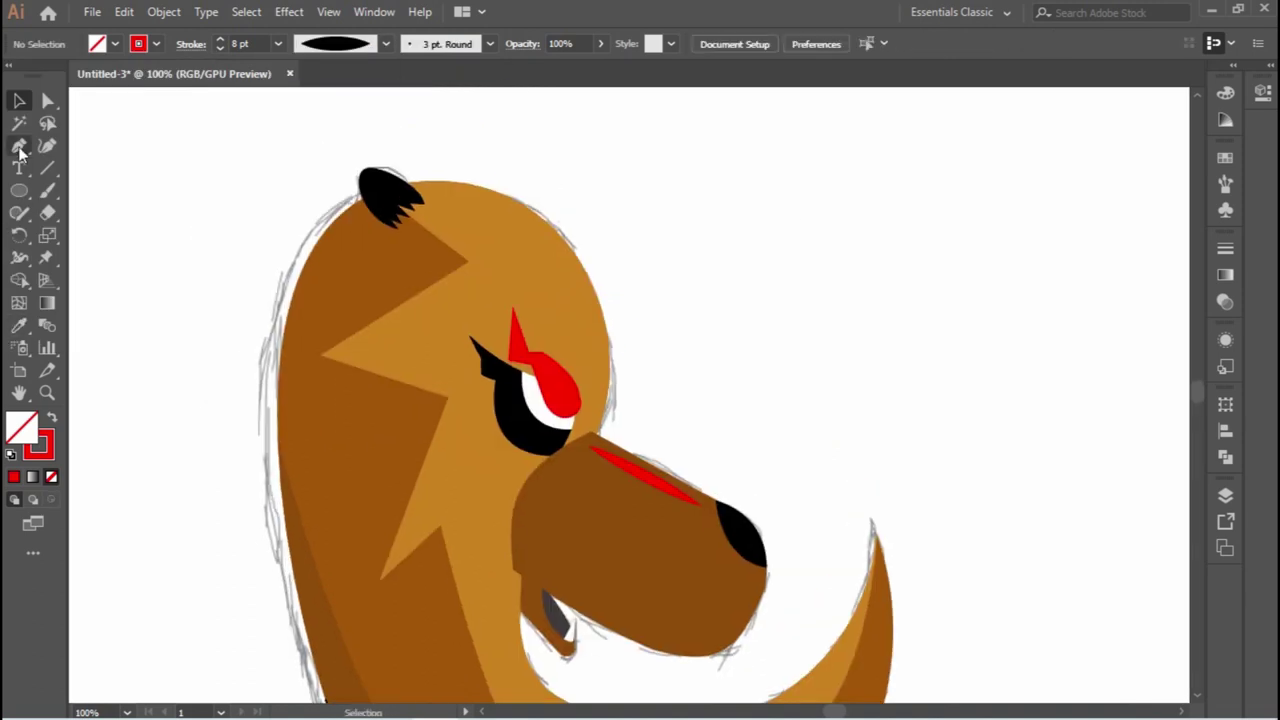
Draw a curved red streak across the forehead.
left_click_drag(600, 393, 598, 490)
key("v")
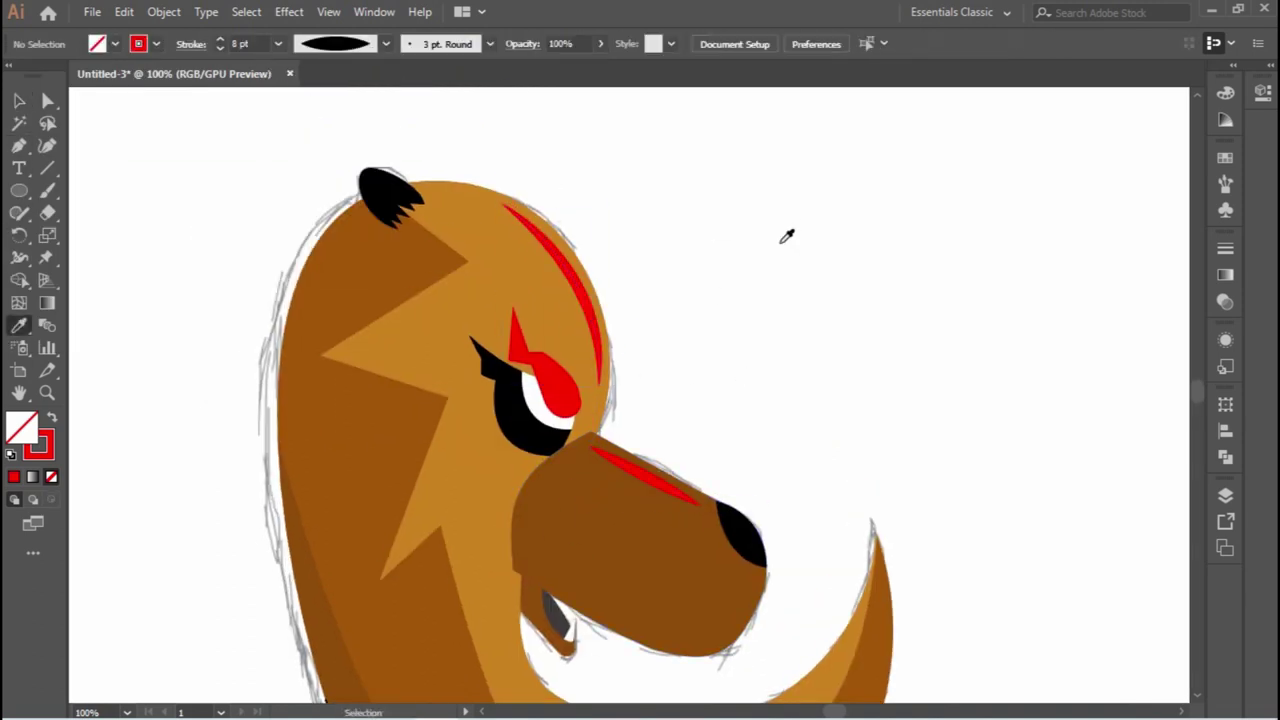
key("ctrl+shift+a")
Draw another curved streak along the snout top with the red tapered style.
key("ctrl+plus")
left_click(437, 400)
left_click_drag(630, 490, 675, 479)
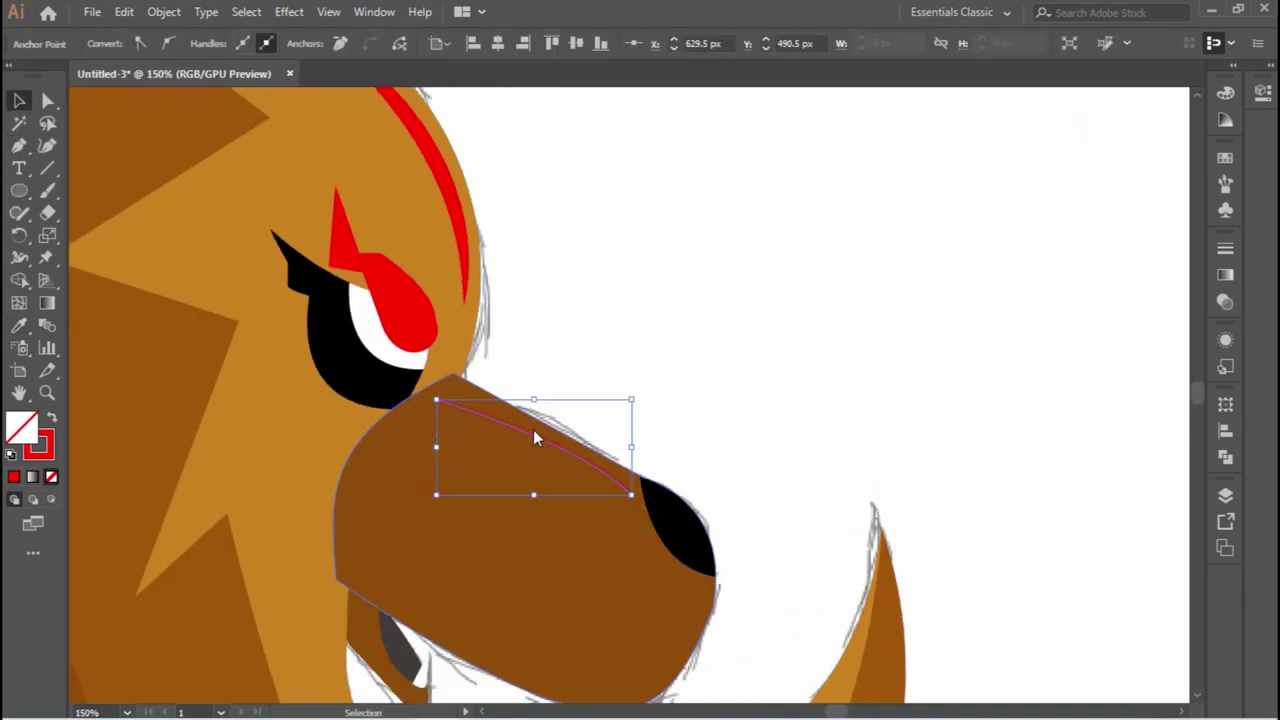
key("i")
left_click(462, 250)
key("ctrl+shift+a")
key("ctrl+minus")
key("ctrl+minus")
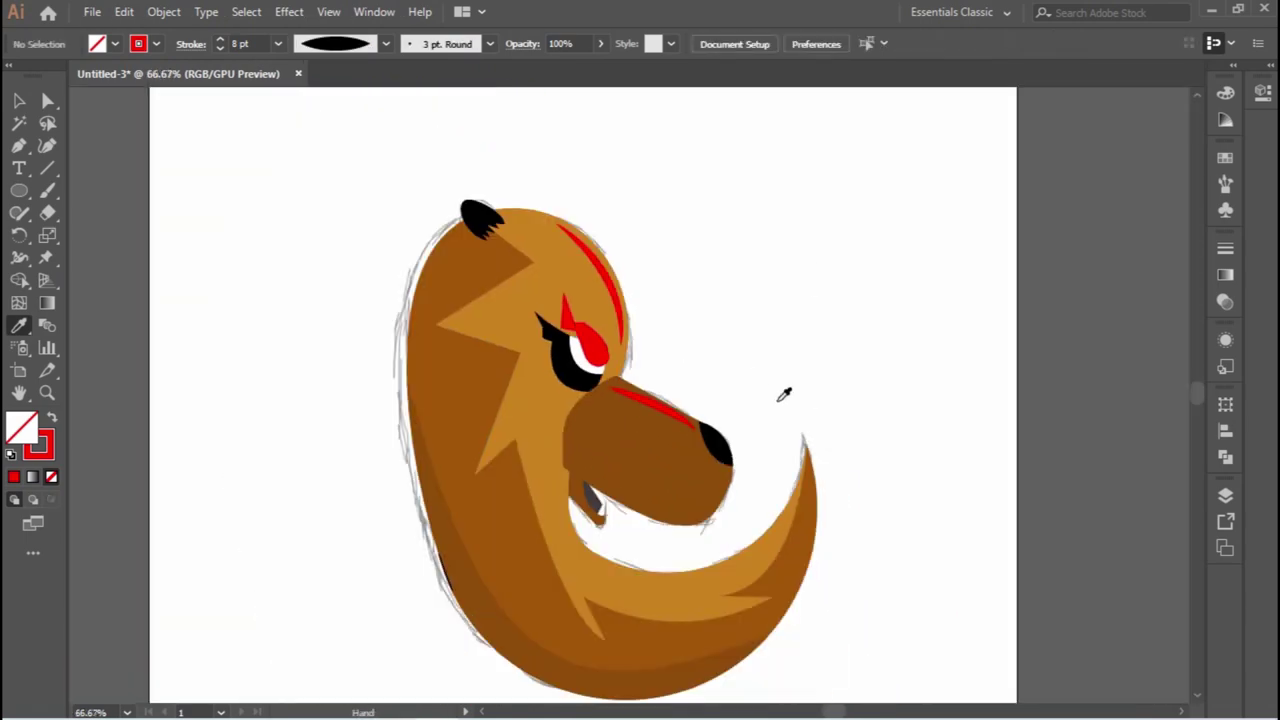
key("ctrl+plus")
key("ctrl+plus")
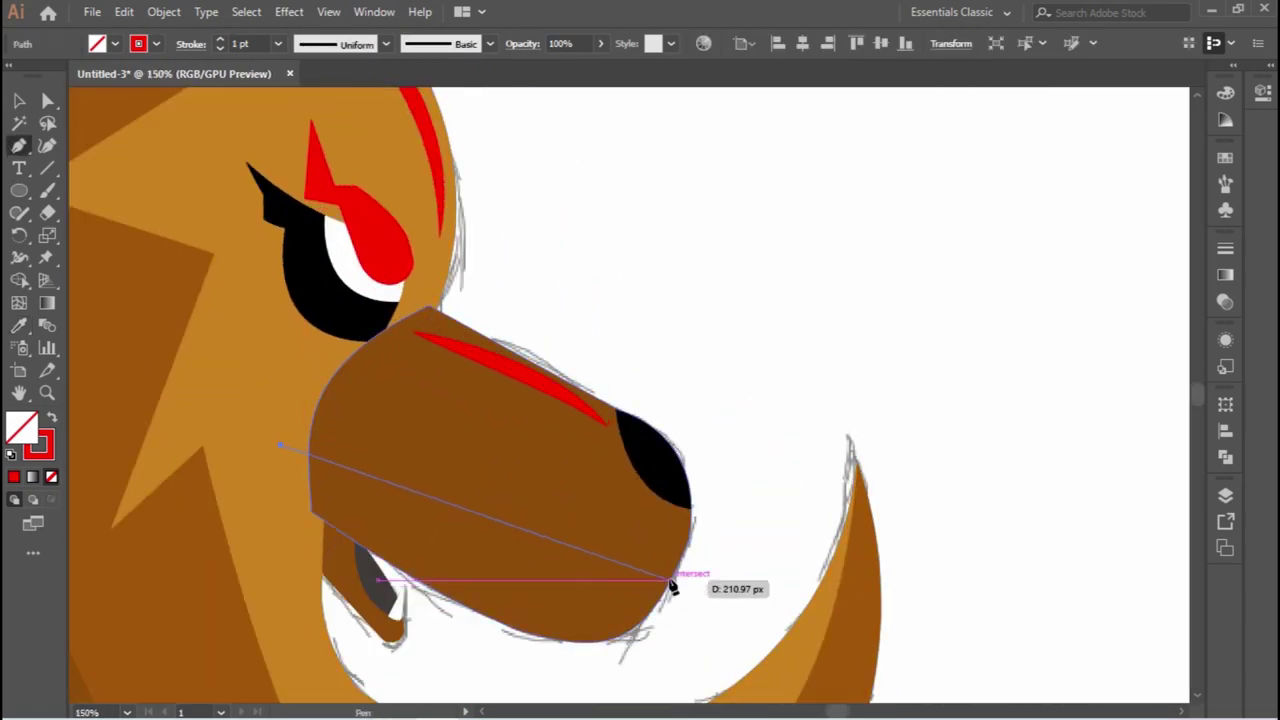
Close and merge the jaw band, fill it red, and set it to translucent Multiply.
left_click(672, 585)
left_click(279, 445)
key("shift+m")
left_click_drag(403, 589, 610, 620)
key("v")
key("shift+x")
key("ctrl+minus")
double_click(22, 428)
left_click(449, 105)
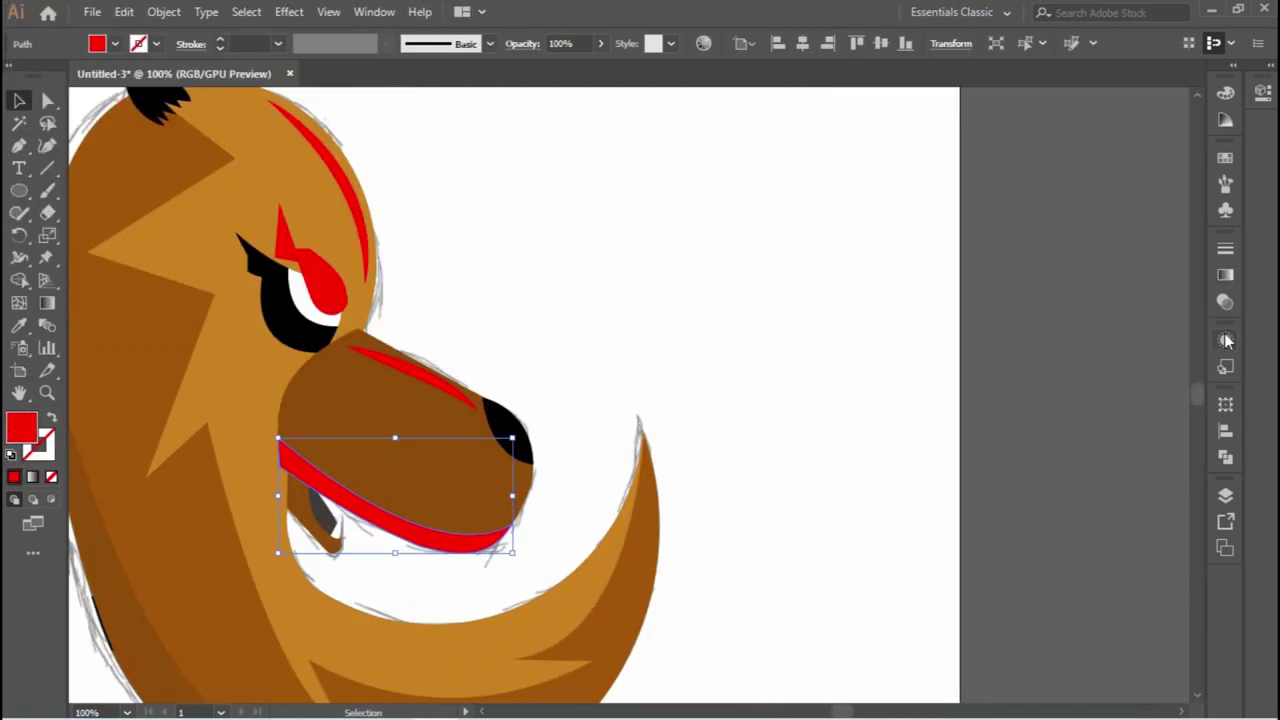
left_click(1224, 303)
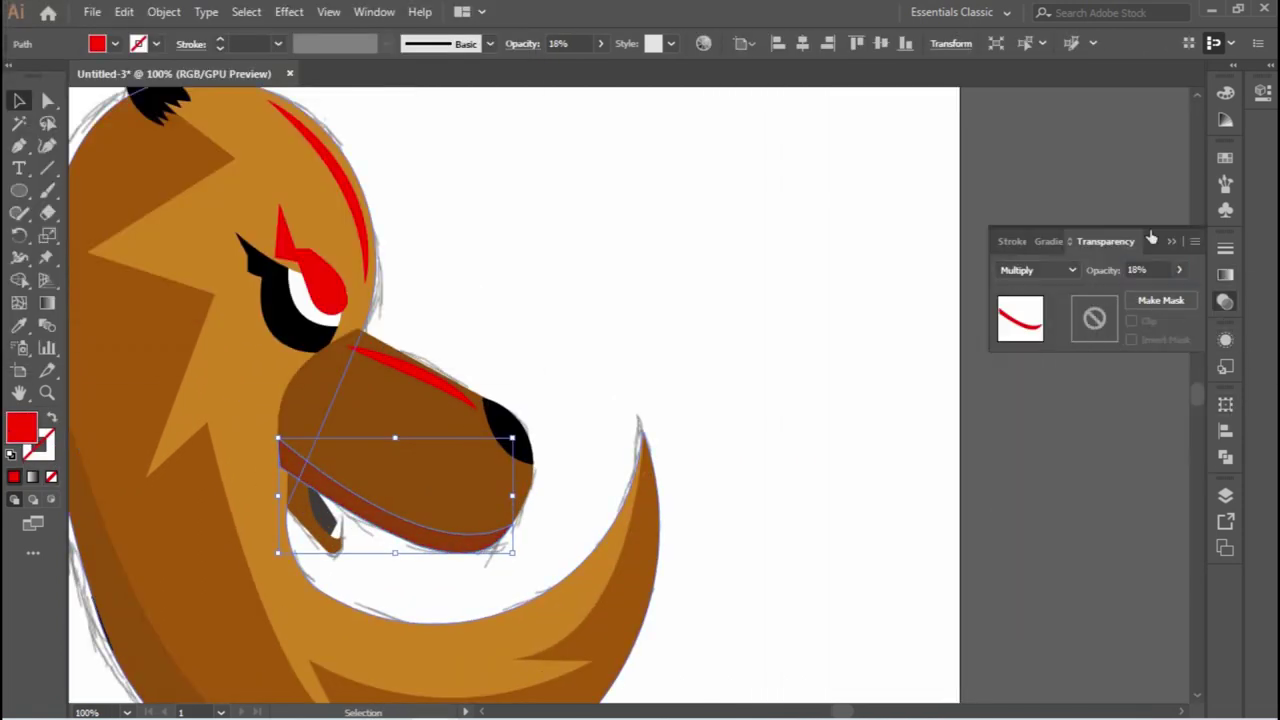
left_click(646, 423)
Add a red highlight kept within the nose, testing then reverting a Lighten blend.
key("ctrl+plus")
key("ctrl+plus")
key("ctrl+plus")
left_click(454, 418)
key("v")
key("ctrl+minus")
key("ctrl+minus")
left_click(1225, 302)
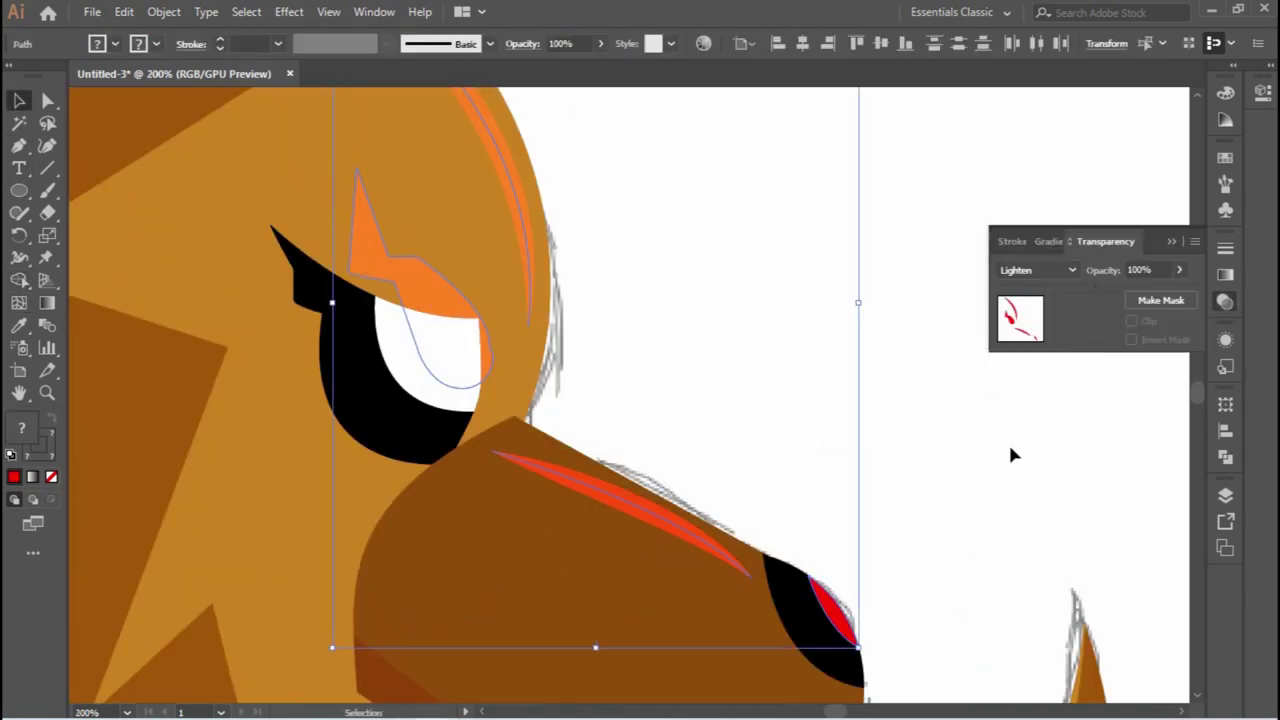
left_click(1172, 241)
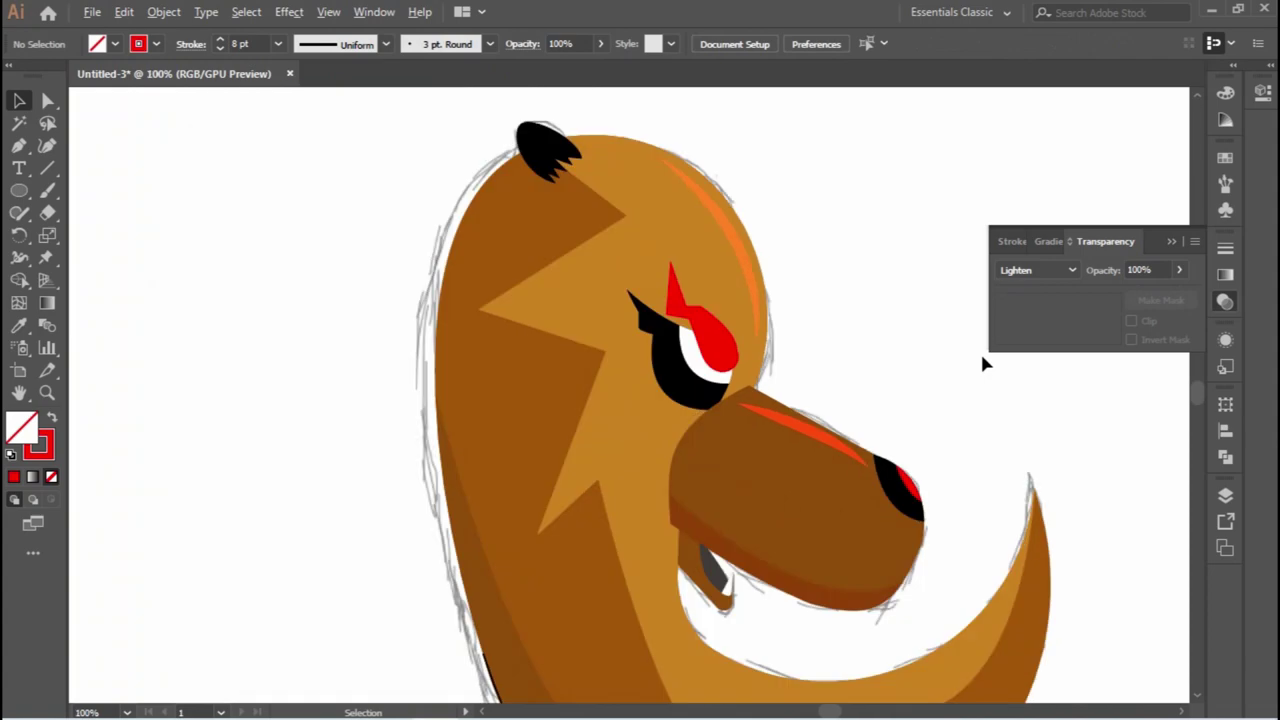
Start a red Pen shape along the top of the snout.
left_click_drag(983, 364, 866, 400)
key("ctrl+plus")
key("p")
left_click(284, 232)
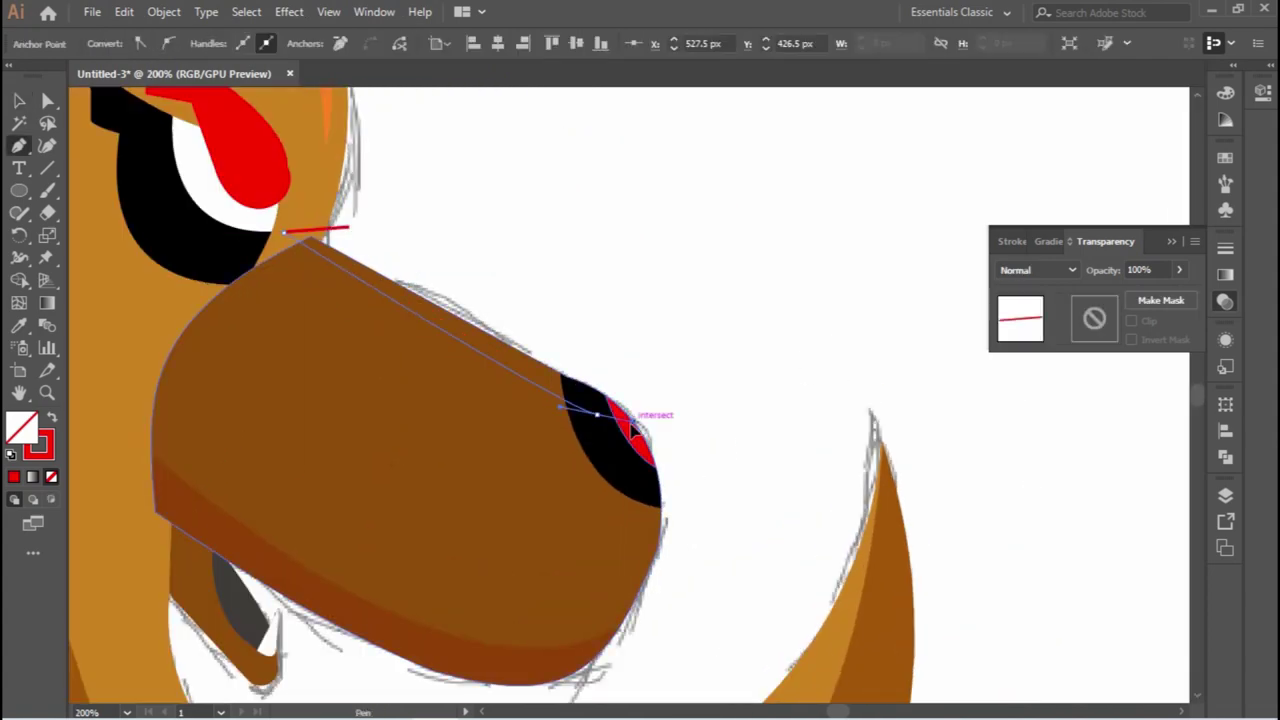
Close the red snout-top shape and send it behind the brown snout.
left_click(590, 285)
left_click(286, 232)
key("v")
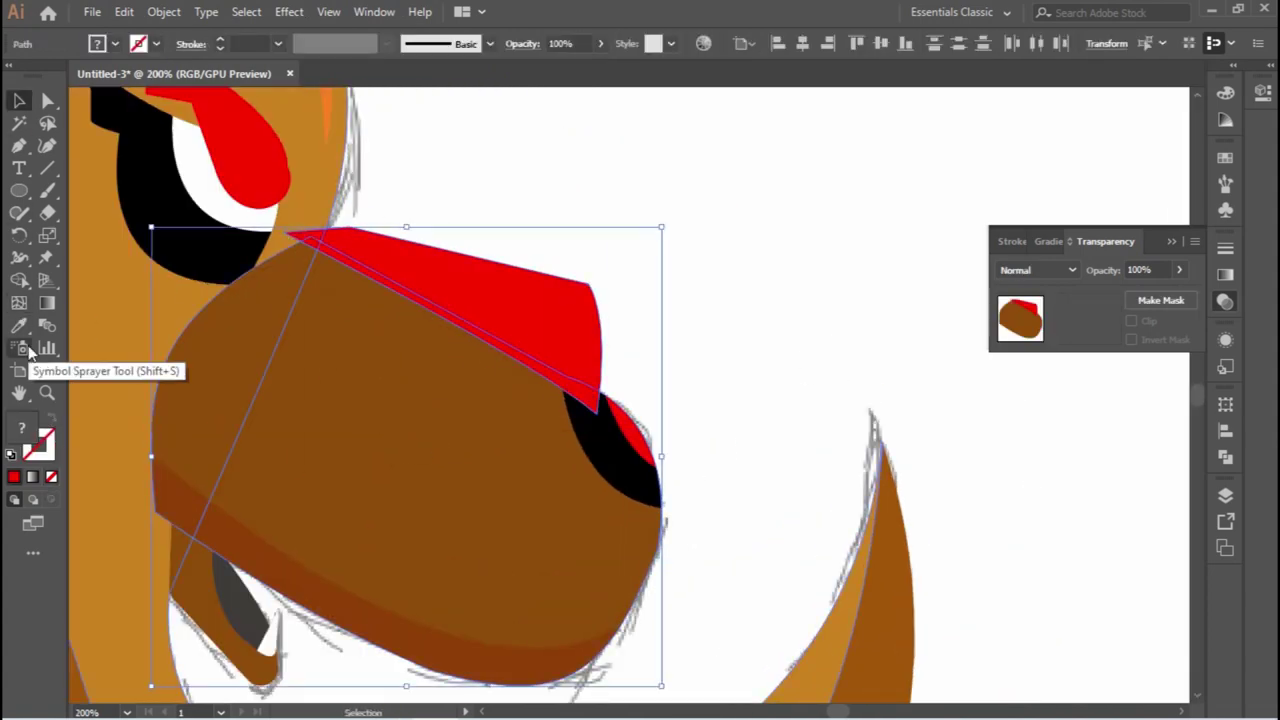
key("ctrl+[")
Select and inspect the black nose shape's anchors, then deselect it.
left_click(648, 360)
left_click(620, 440, "ctrl")
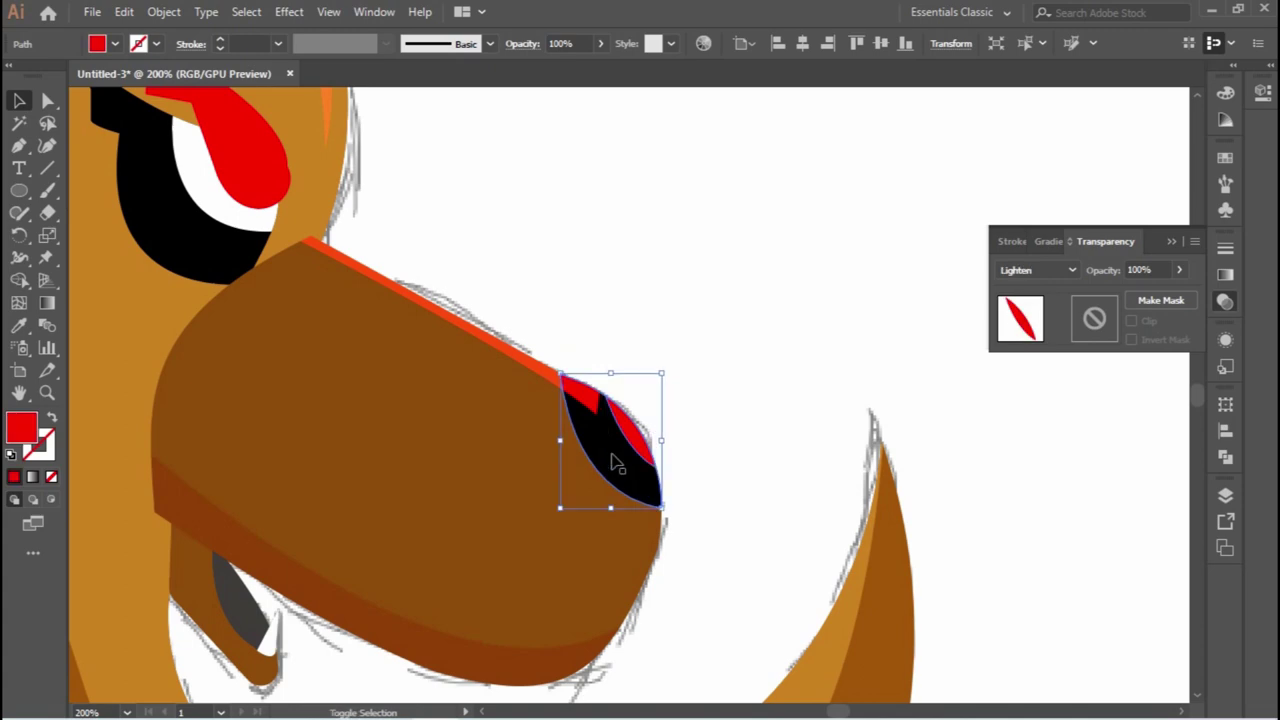
left_click(778, 265)
scroll(778, 265, "down", 2)
scroll(545, 237, "up", 2)
scroll(350, 200, "up", 3)
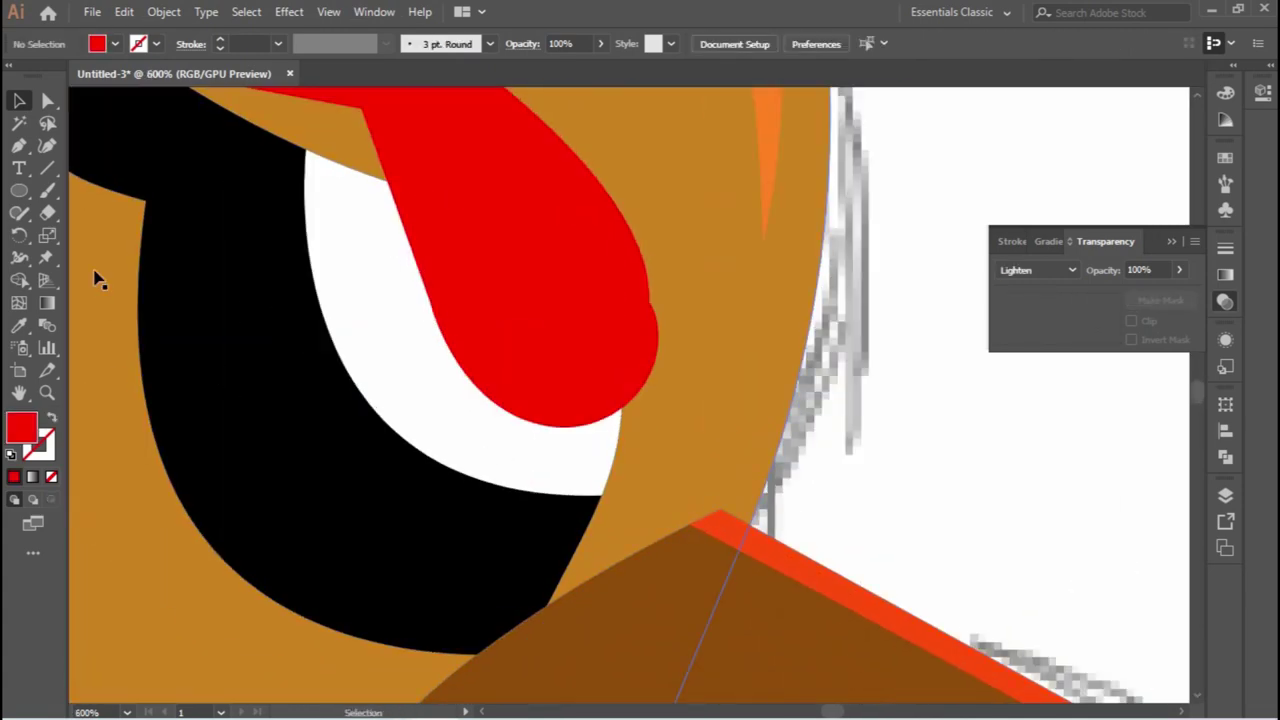
Pen-draw a closed shadow shape over the white of the eye.
left_click(323, 155)
left_click(414, 528)
left_click(814, 443)
left_click(243, 400)
left_click(257, 128)
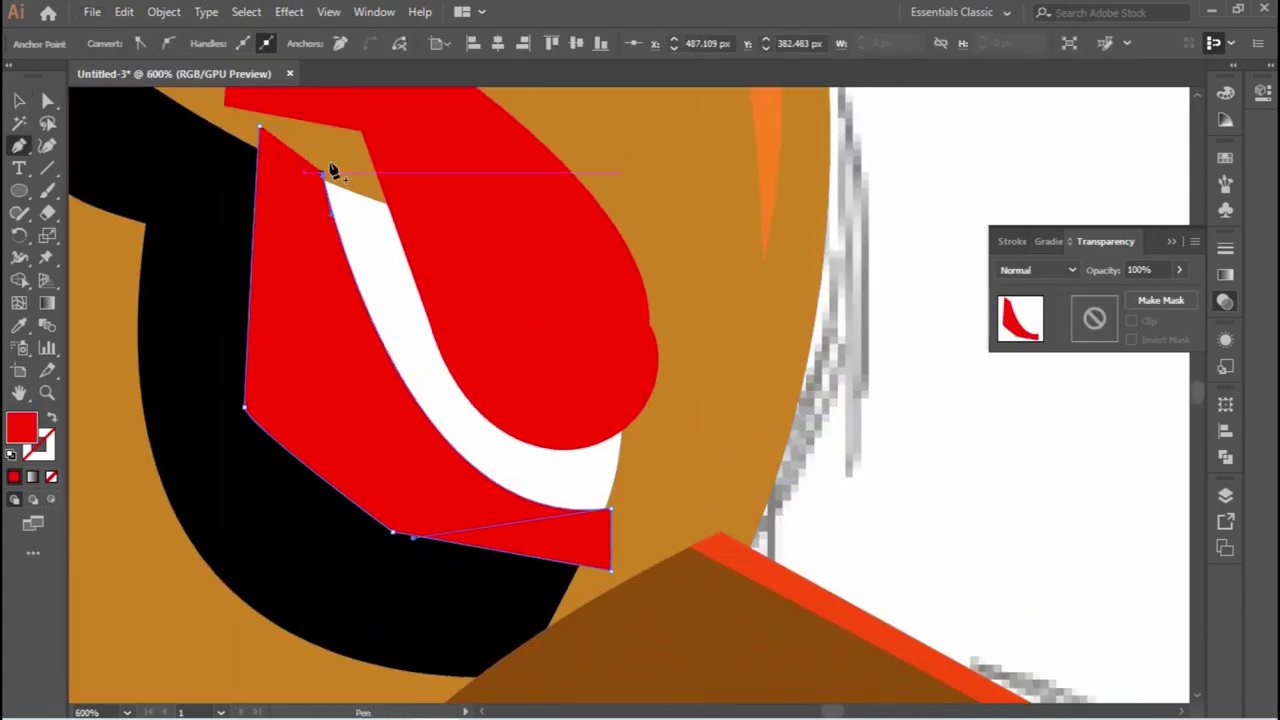
scroll(318, 178, "up", 2)
scroll(318, 178, "up", 2)
scroll(154, 337, "left", 3)
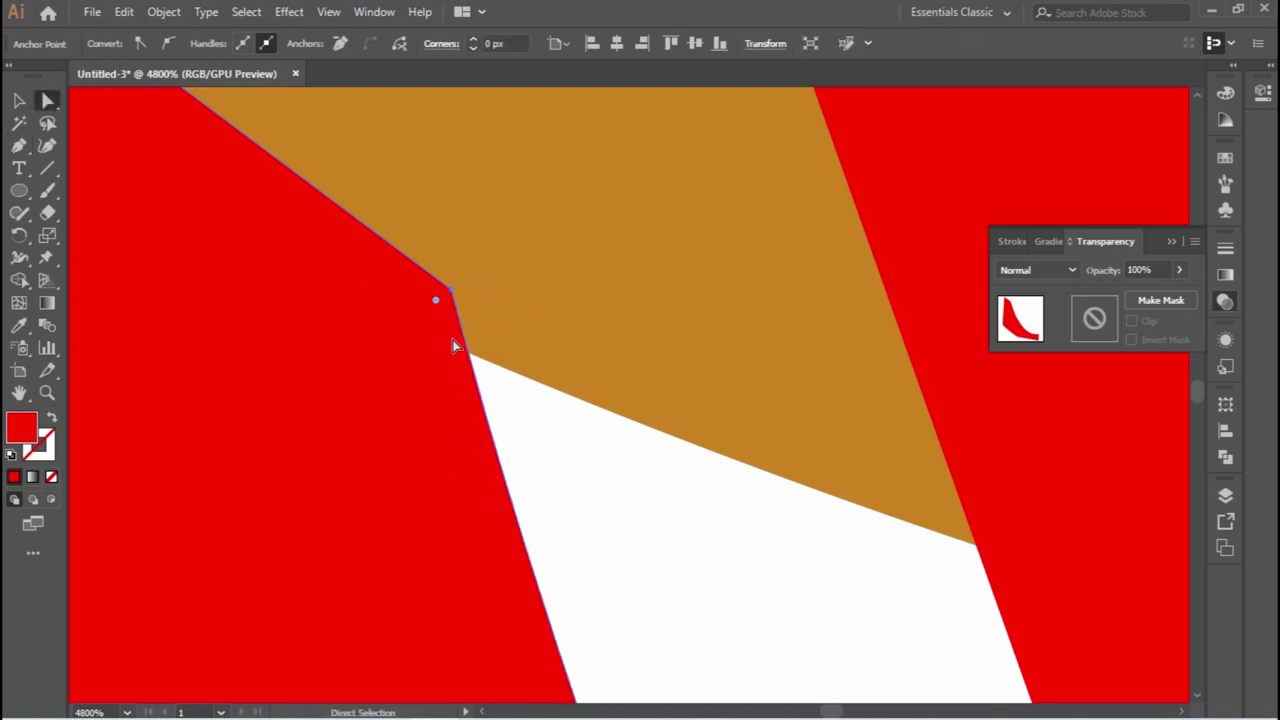
scroll(505, 275, "down", 7)
Set the eye shadow to black Multiply at about 19% opacity.
key("v")
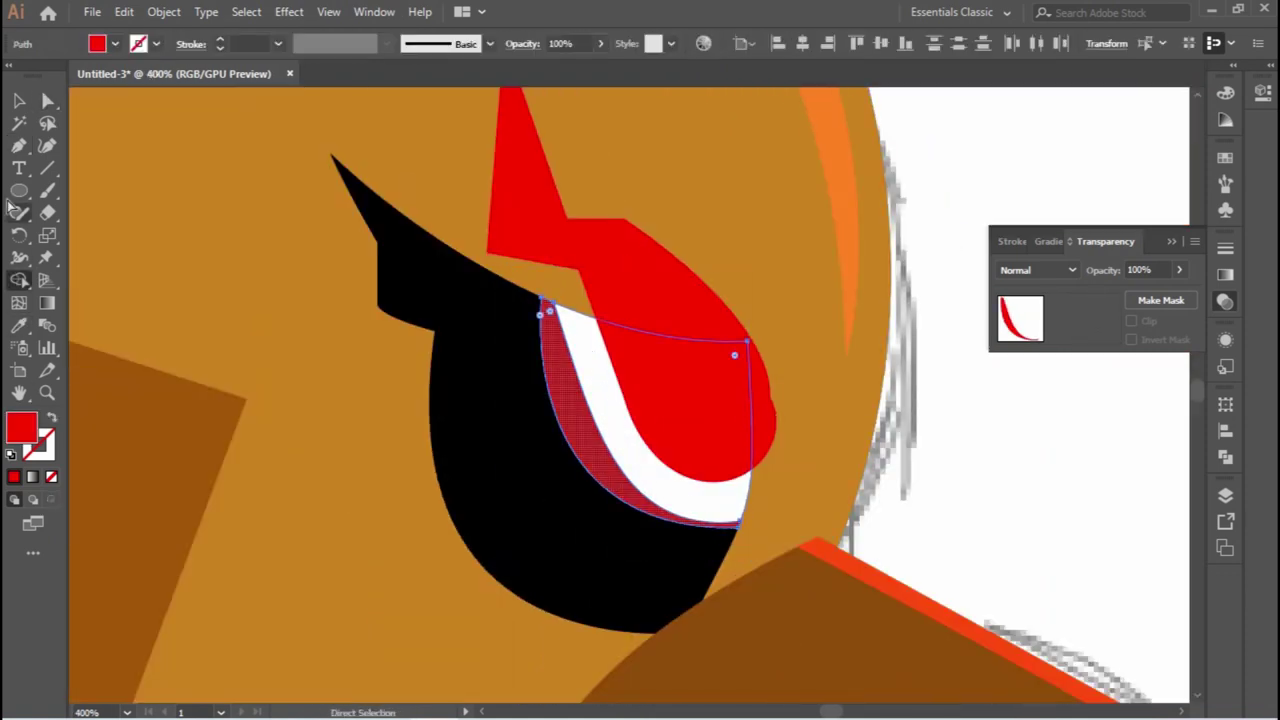
left_click(1037, 270)
left_click(1020, 334)
left_click(1179, 270)
left_click_drag(1186, 296, 1133, 296)
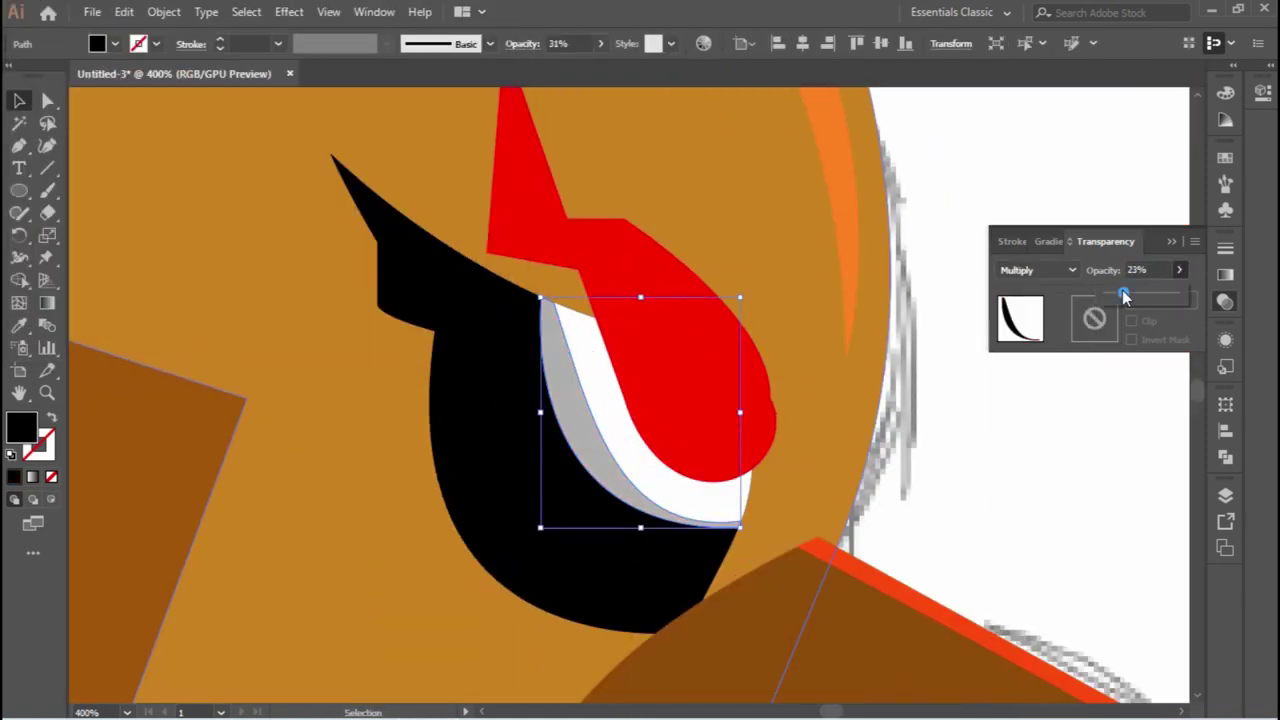
key("ctrl+shift+a")
scroll(628, 500, "down", 2)
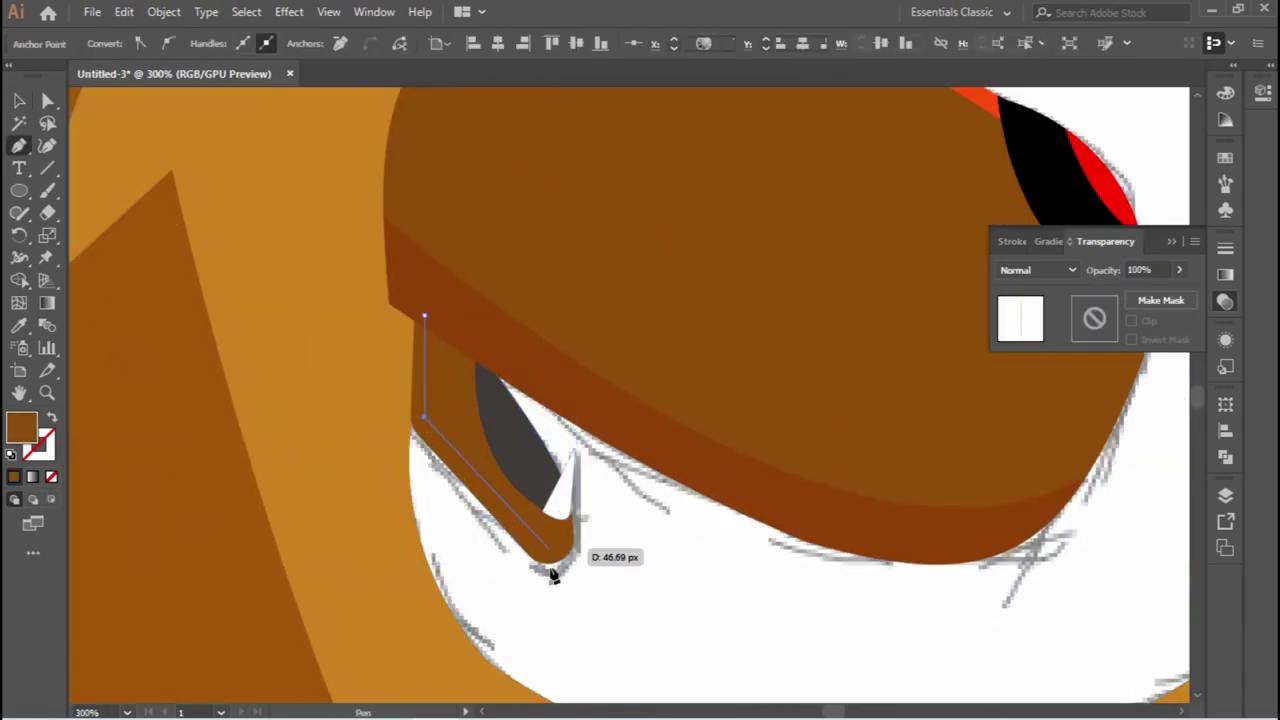
Close the jaw shadow shape and set it to Multiply at 18% opacity.
left_click(412, 322)
key("v")
left_click(1035, 270)
left_click(1033, 336)
type("18")
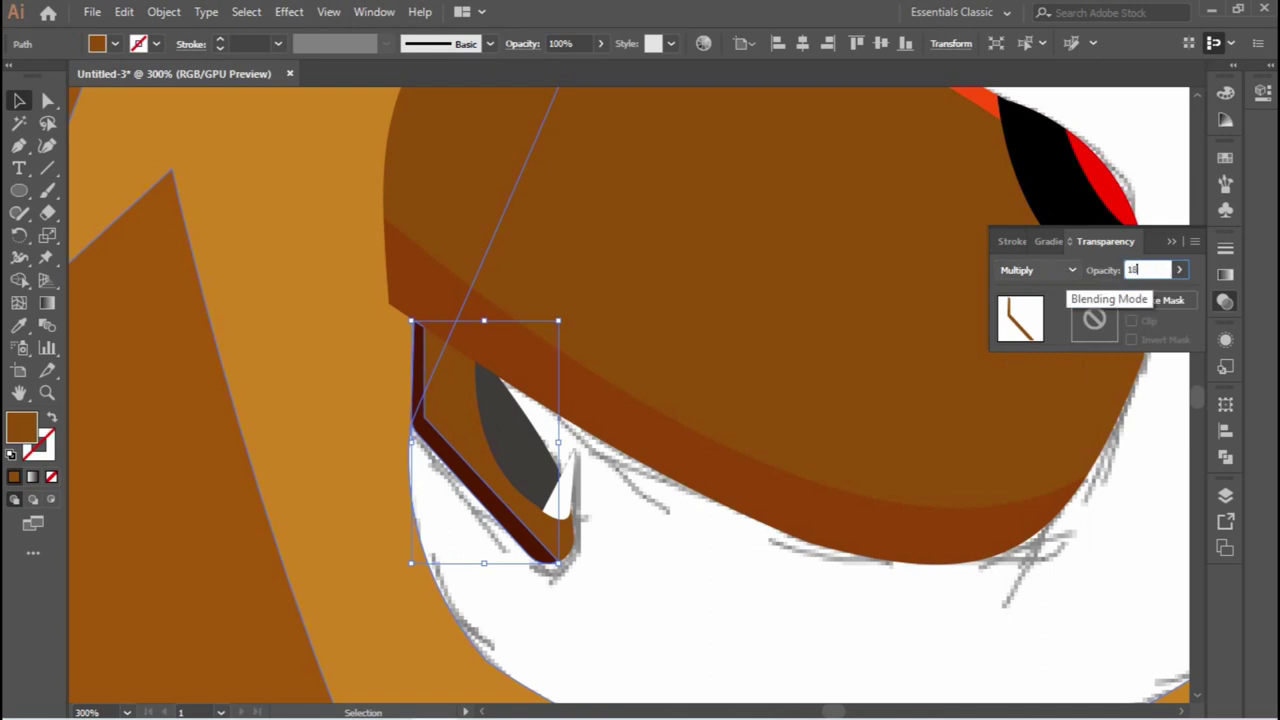
key("Return")
key("ctrl+shift+a")
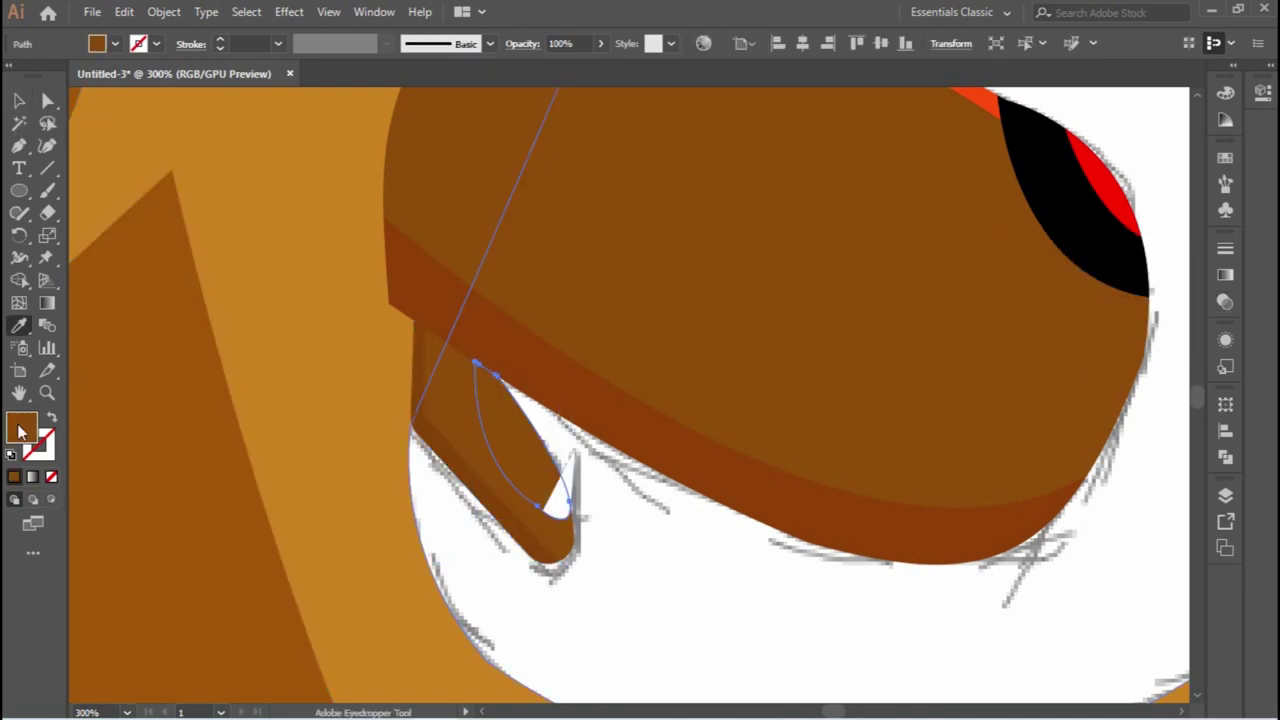
Draw a brown inner-mouth shape under the snout, curving down toward the jaw.
key("ctrl+shift+a")
scroll(725, 590, "up", 1, "alt")
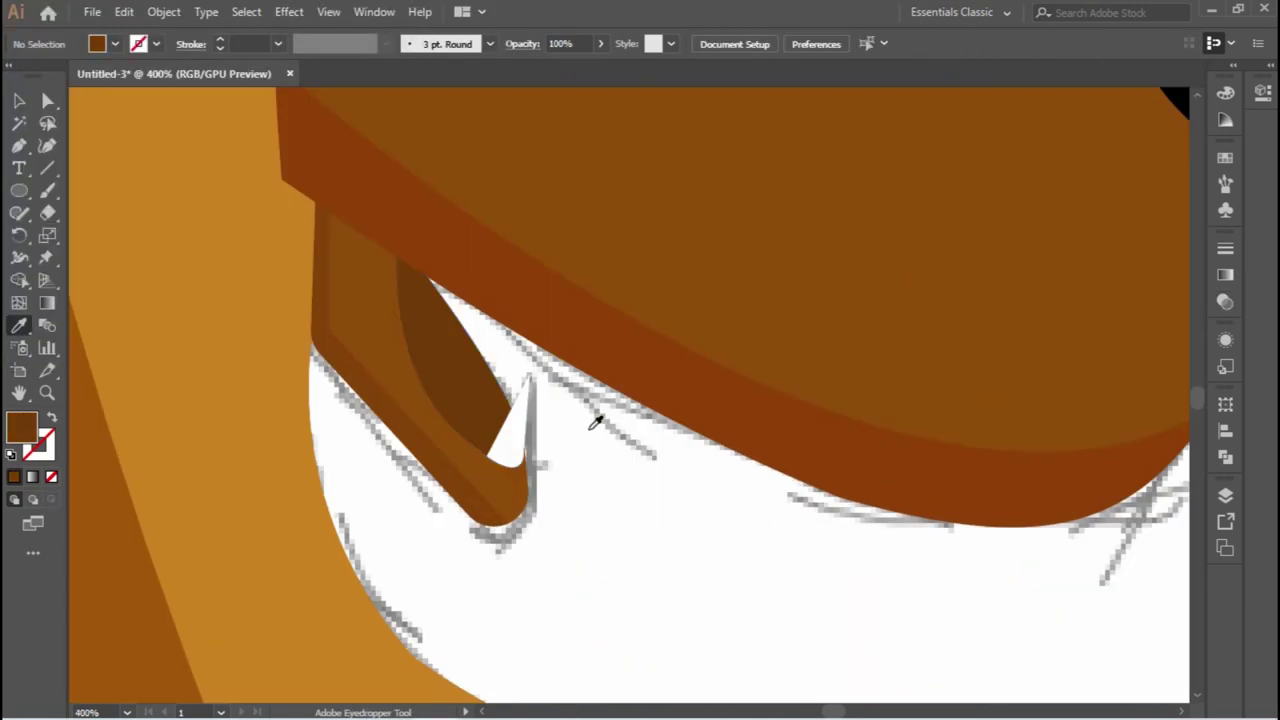
left_click(438, 408)
left_click_drag(474, 464, 523, 476)
left_click(502, 500)
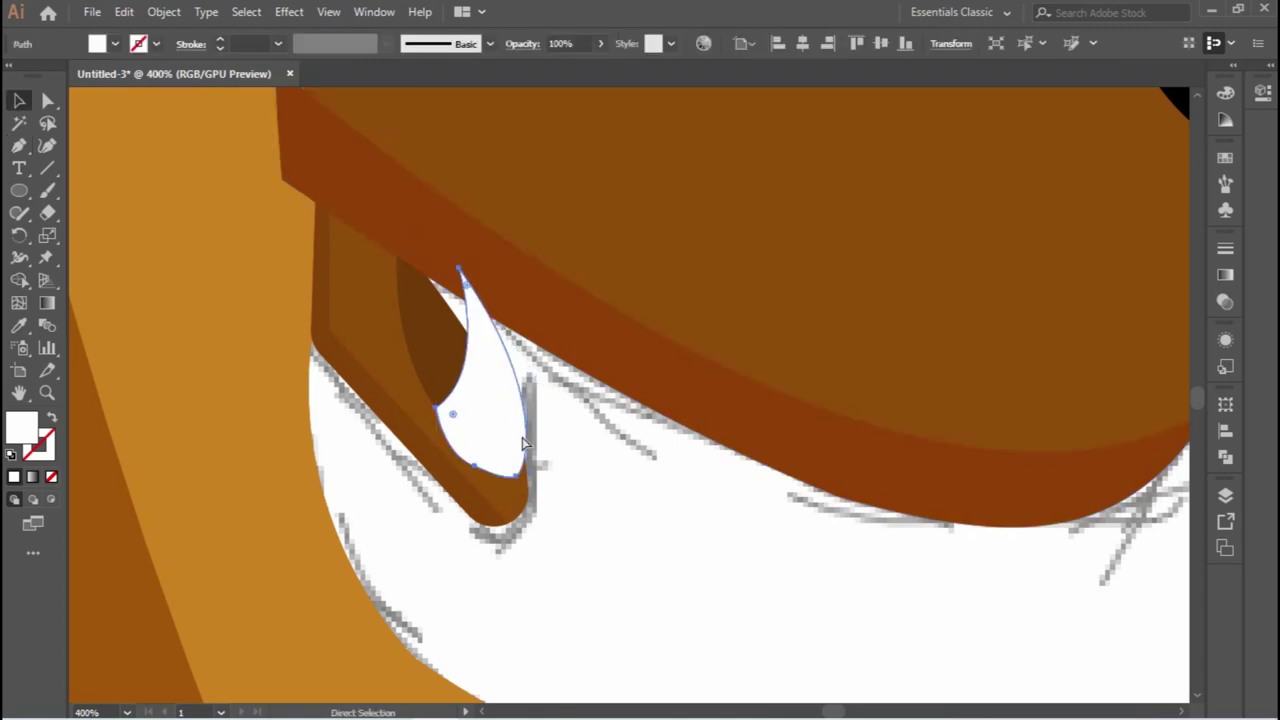
Move the inner-mouth shape's tip anchor onto the jaw outline.
key("a")
scroll(522, 437, "up", 2, "alt")
scroll(562, 475, "up", 1, "alt")
scroll(565, 373, "up", 1, "alt")
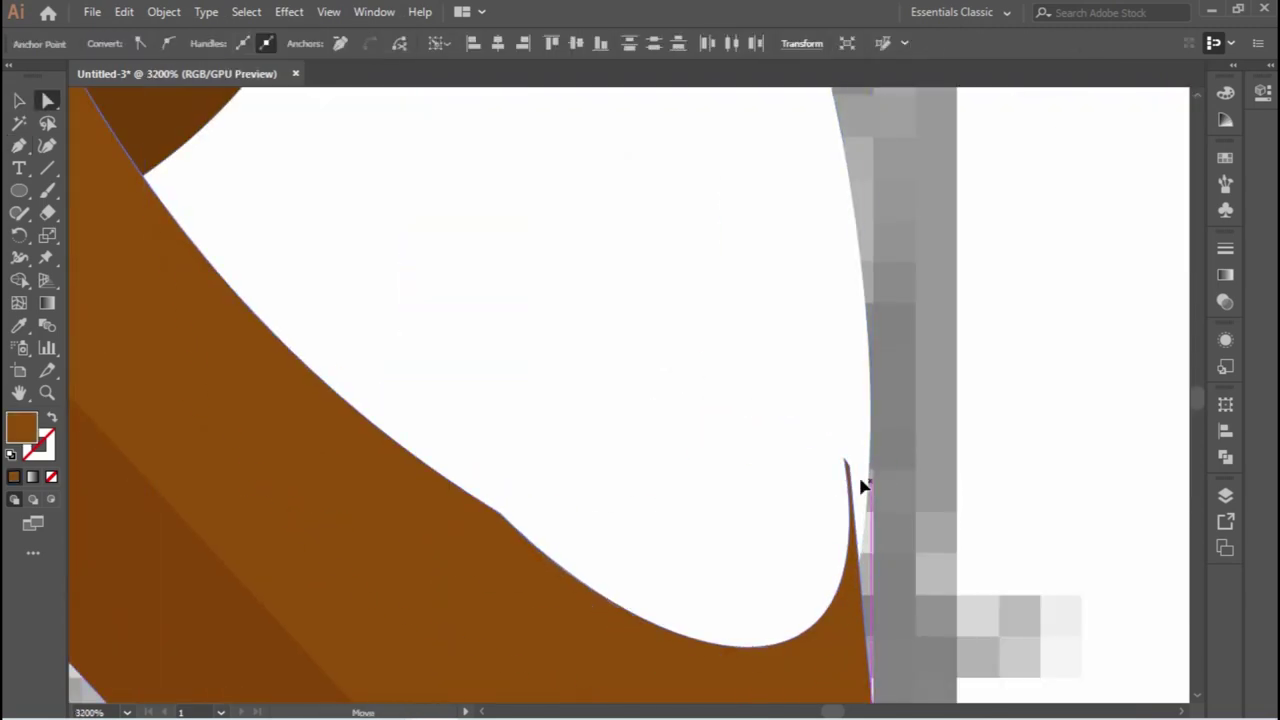
left_click_drag(858, 465, 869, 451)
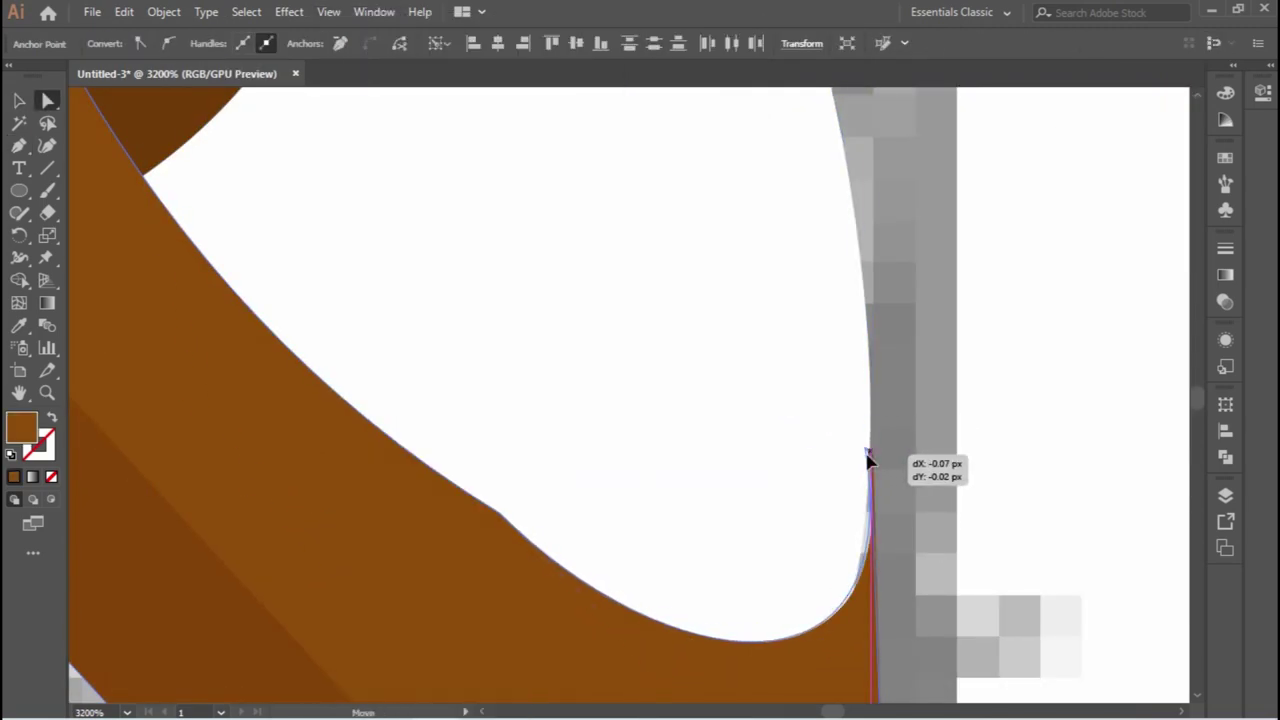
scroll(926, 400, "down", 1, "alt")
scroll(1046, 471, "down", 2, "alt")
scroll(523, 614, "down", 2, "alt")
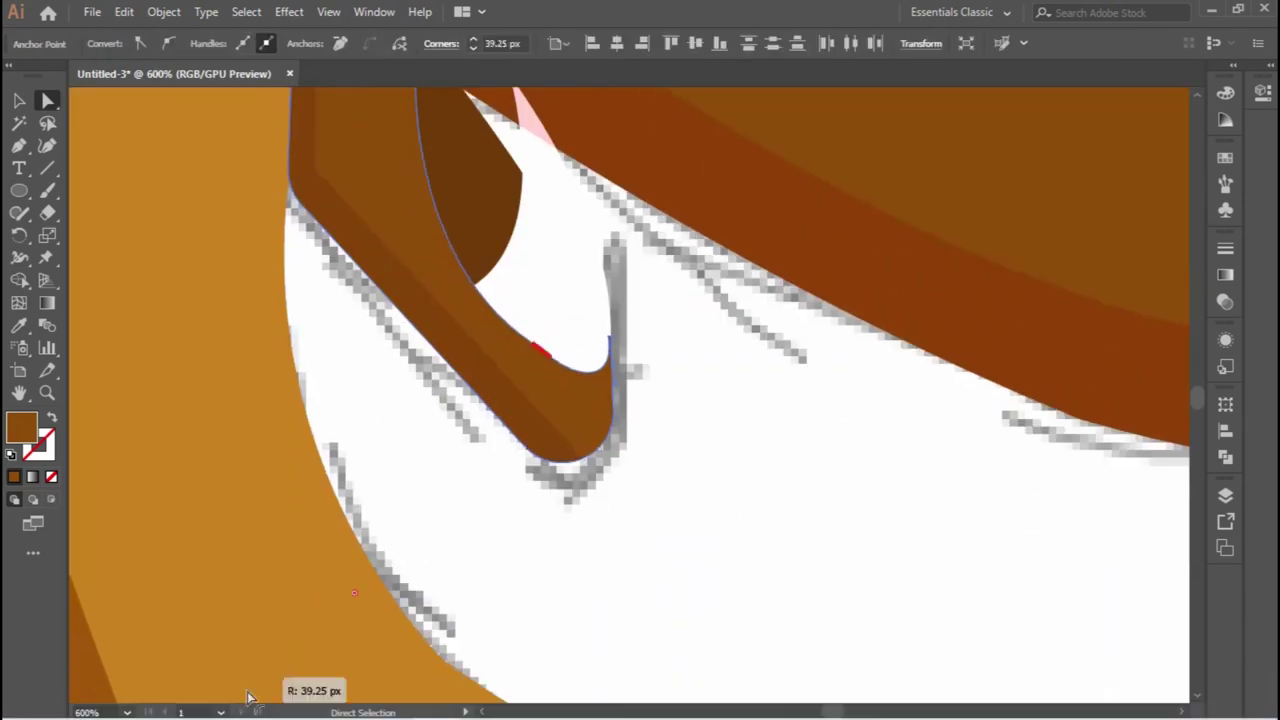
left_click(352, 598)
scroll(557, 380, "up", 3)
key("ctrl+shift+a")
scroll(743, 517, "down", 3, "alt")
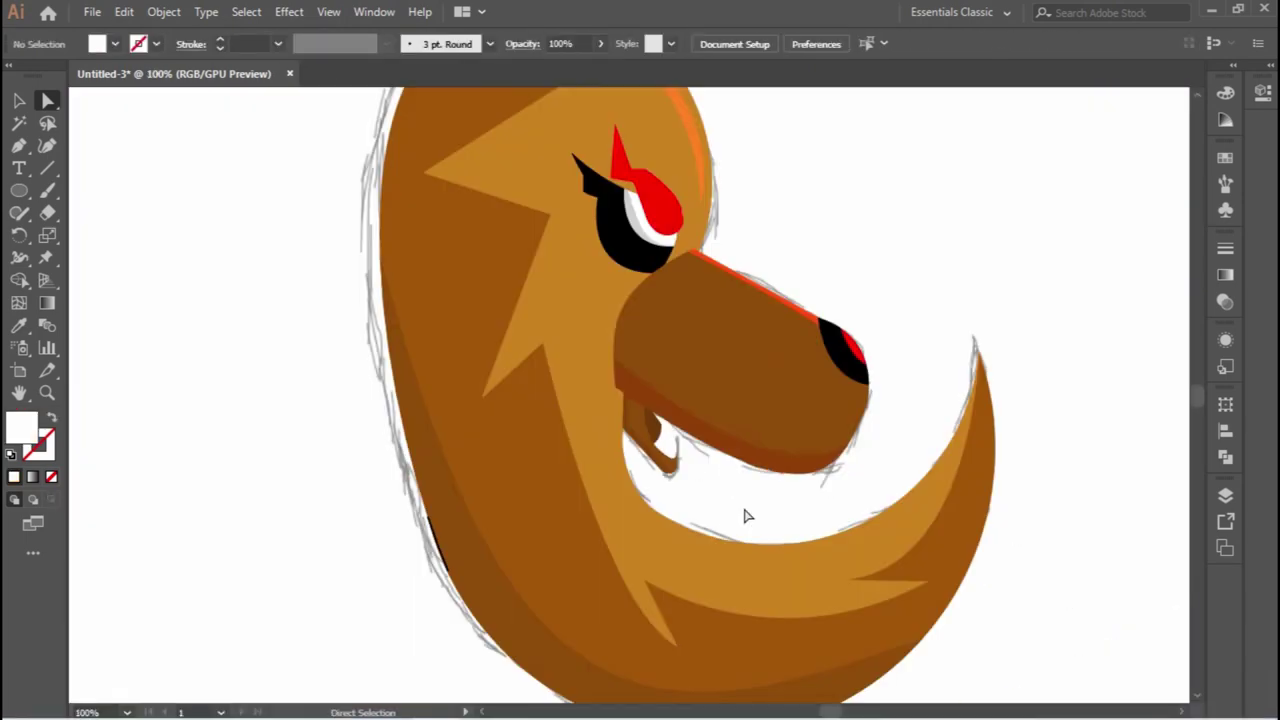
Trace a four-corner shading shape over the top of the snout.
scroll(667, 428, "down", 1, "alt")
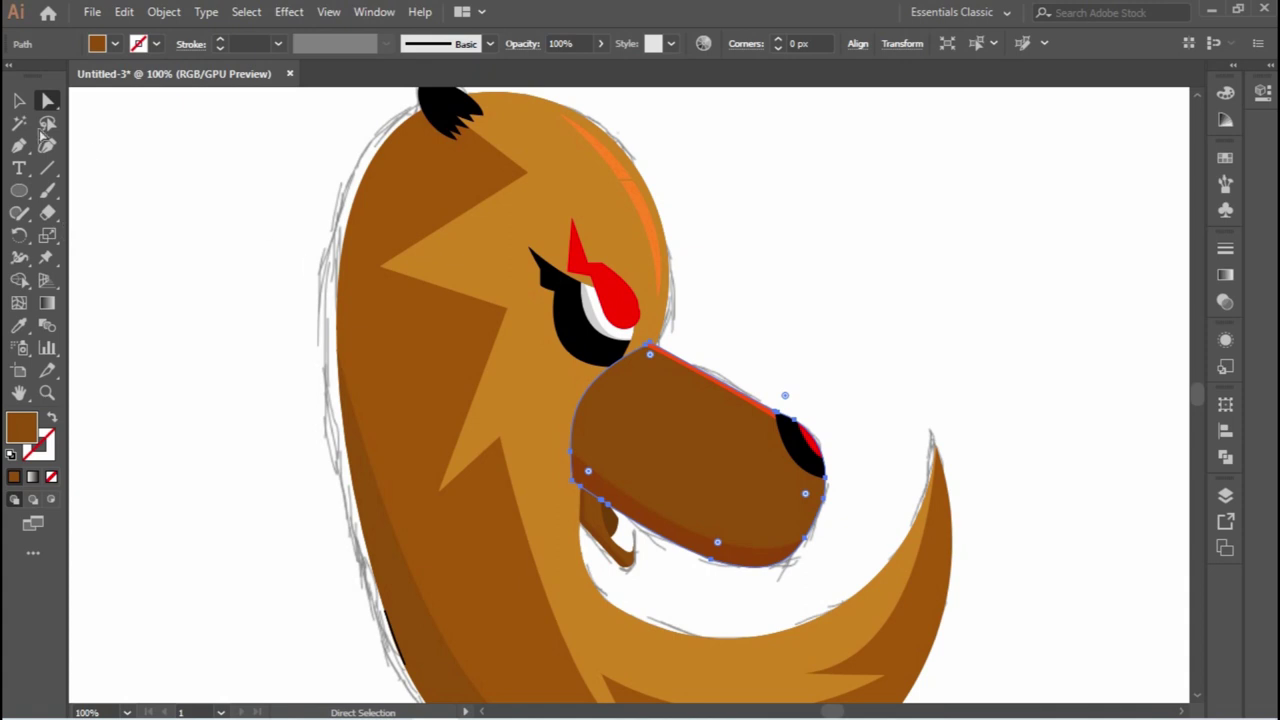
left_click_drag(768, 451, 803, 495)
left_click(862, 469)
left_click(835, 357)
left_click(688, 330)
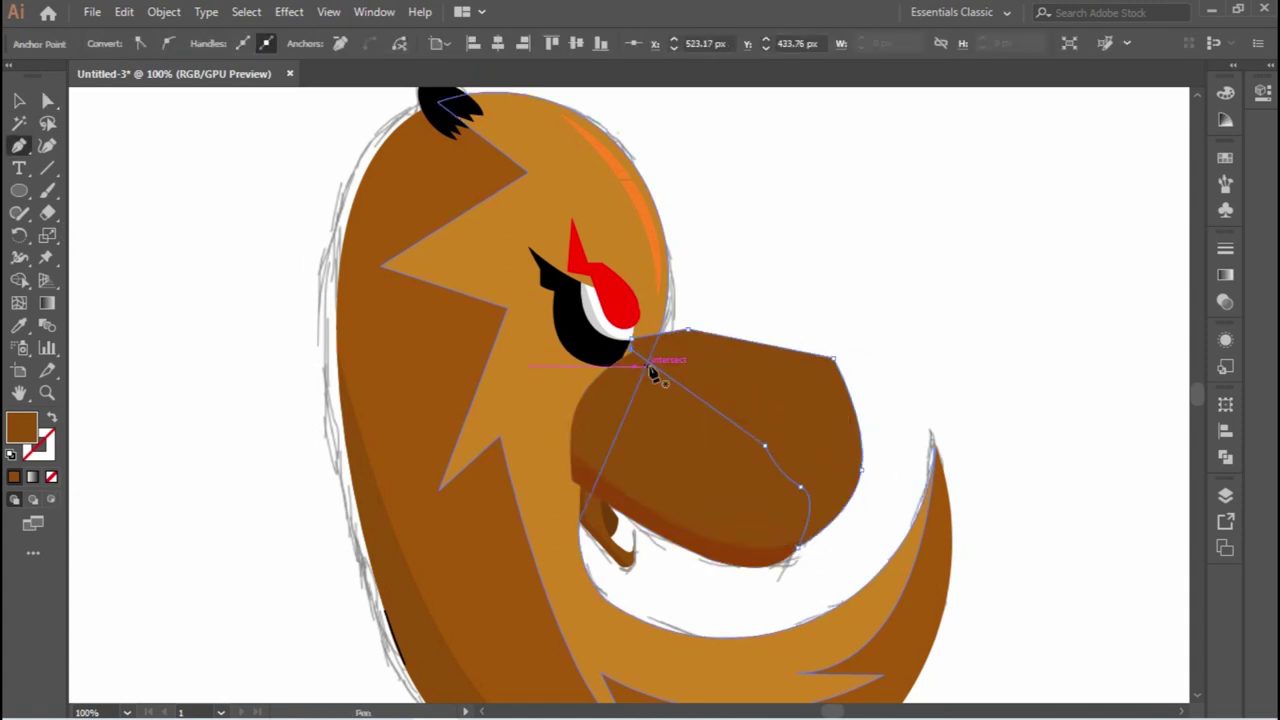
left_click(632, 343)
Send the snout shading behind the black nose tip and lower its opacity to 18%.
key("ctrl+[")
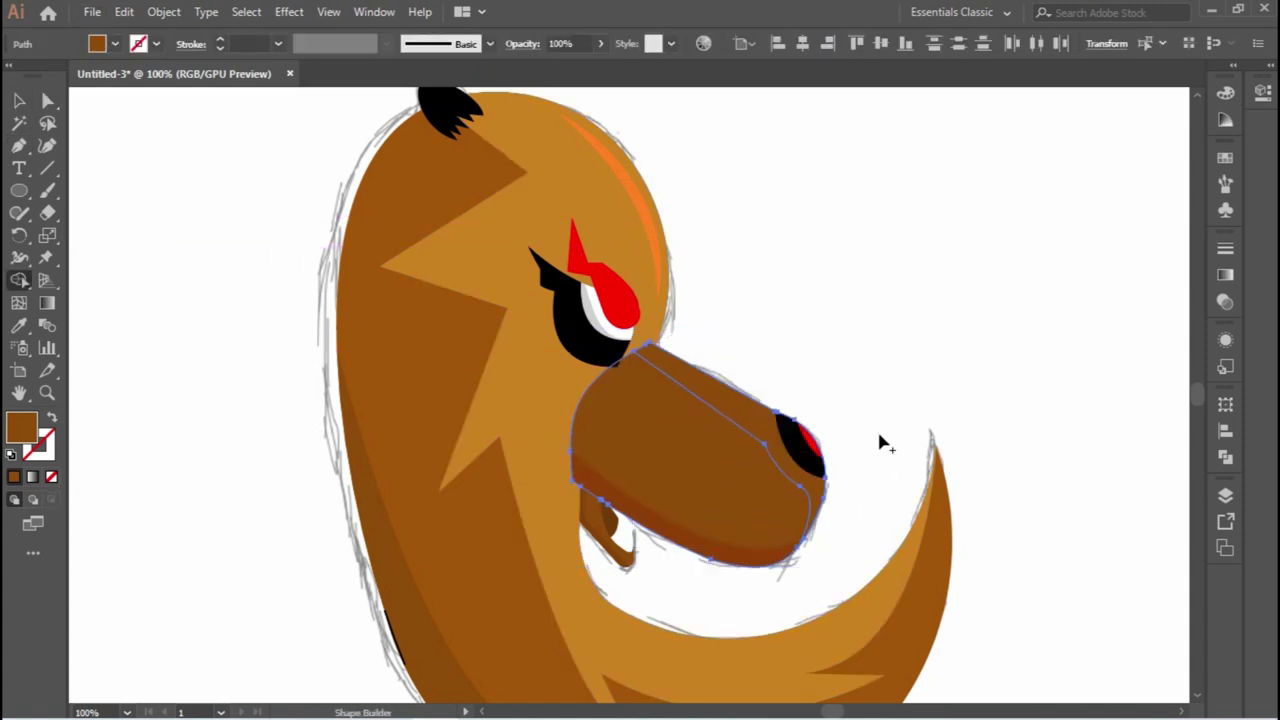
left_click(1226, 303)
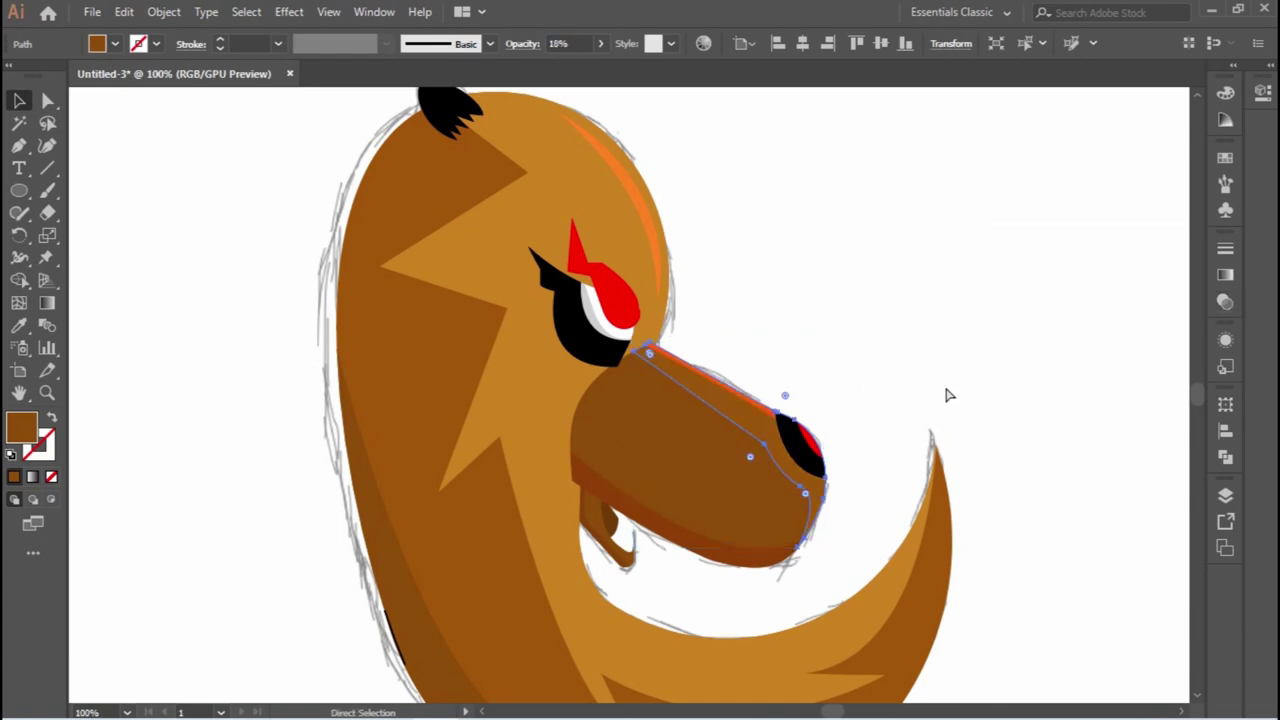
key("ctrl+=")
key("a")
left_click(731, 438)
Redraw the nose tip's inner curve and merge it with Shape Builder.
key("p")
left_click(684, 327)
left_click_drag(797, 481, 780, 448)
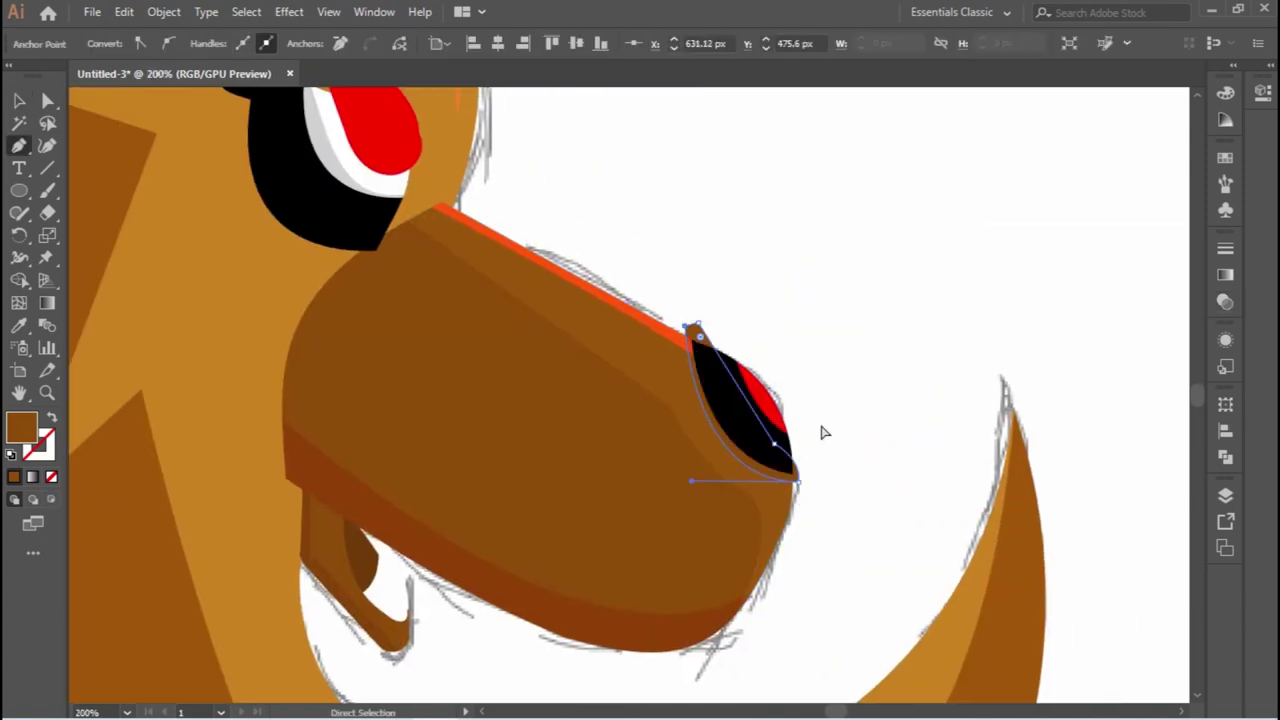
key("shift+m")
left_click(859, 476)
key("ctrl+minus")
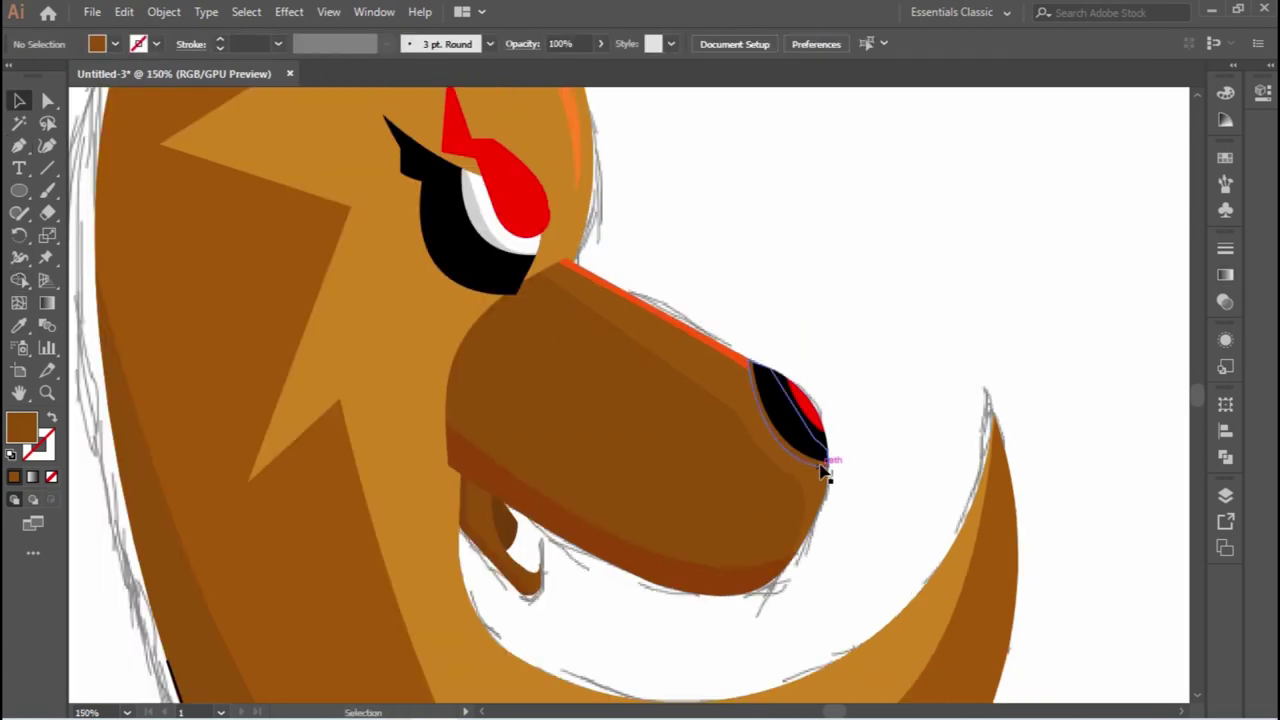
left_click_drag(940, 343, 1200, 555)
key("p")
scroll(563, 95, "up", 1)
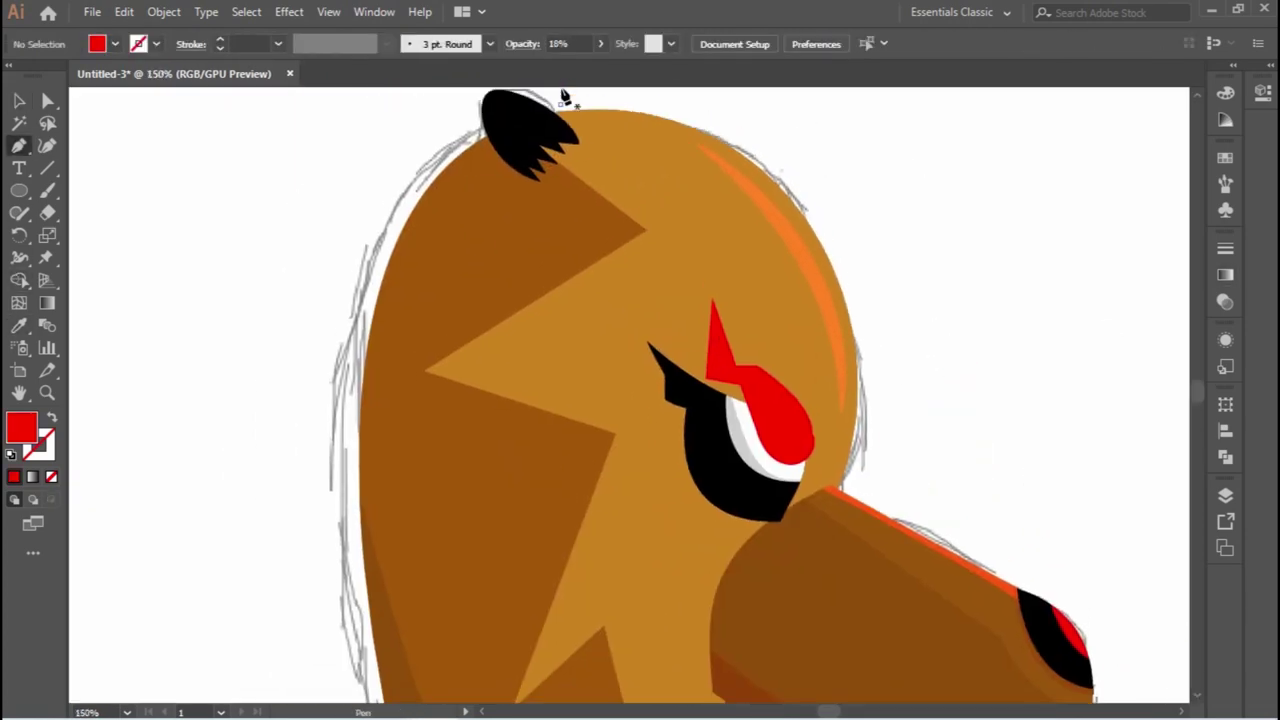
Trace the lighter fur shape along the zigzag marking from forehead to lower cheek.
left_click(650, 234)
left_click(389, 383)
left_click(606, 623)
scroll(720, 694, "down", 5)
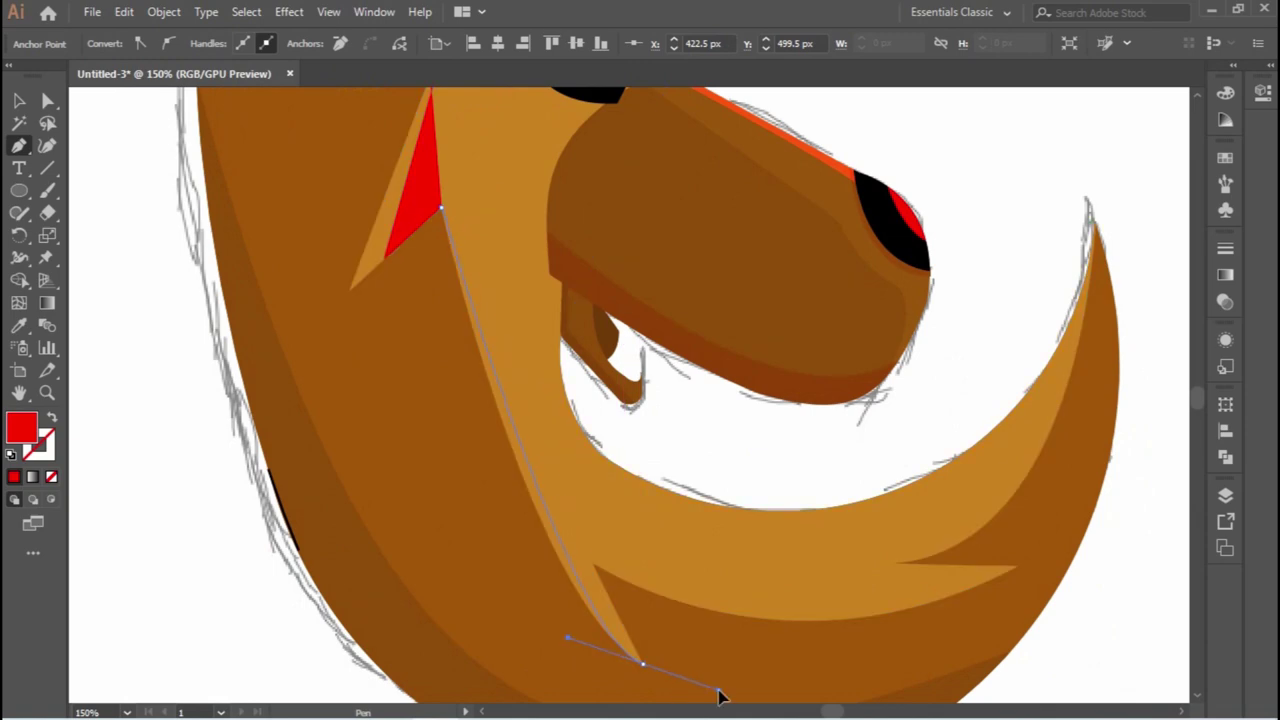
left_click(384, 258)
left_click_drag(590, 616, 613, 595)
Continue the fur outline to the curled jaw tip and close the shape.
scroll(1180, 462, "right", 3)
left_click(757, 571)
left_click(829, 214)
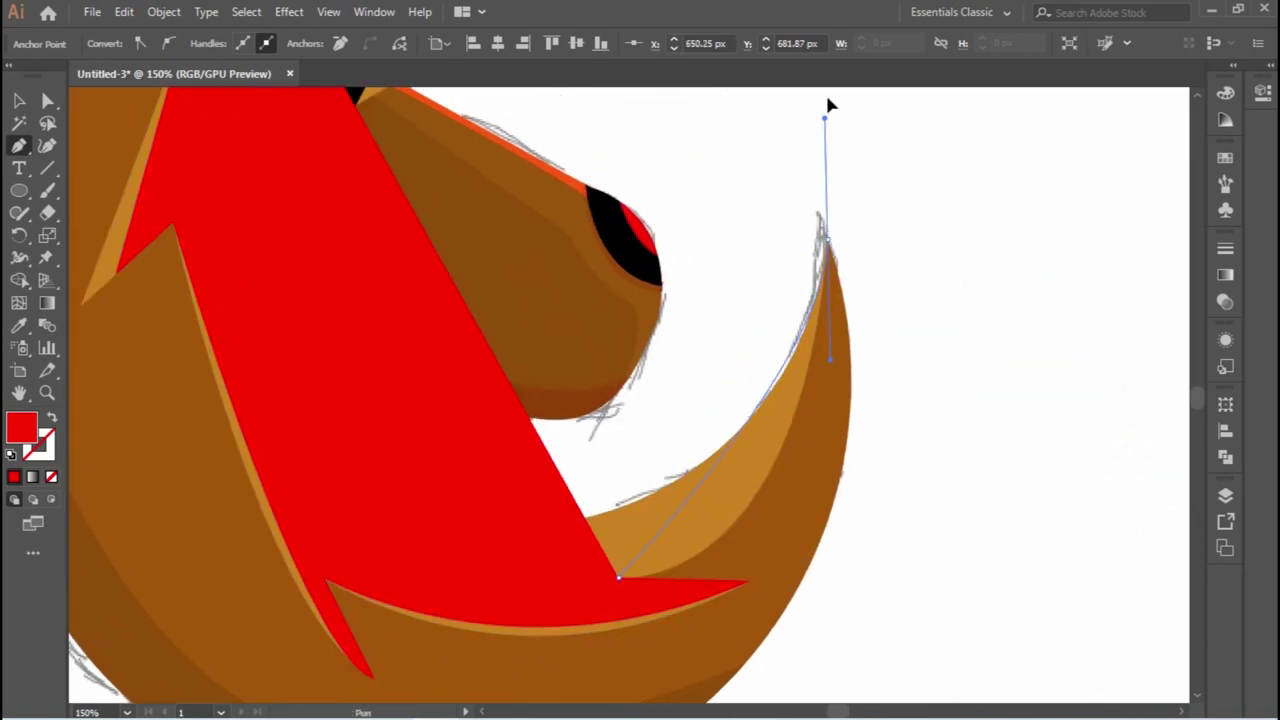
scroll(885, 152, "up", 5)
scroll(885, 152, "down", 5)
left_click_drag(650, 591, 645, 628)
left_click(821, 594)
scroll(451, 409, "up", 10)
scroll(409, 343, "left", 10)
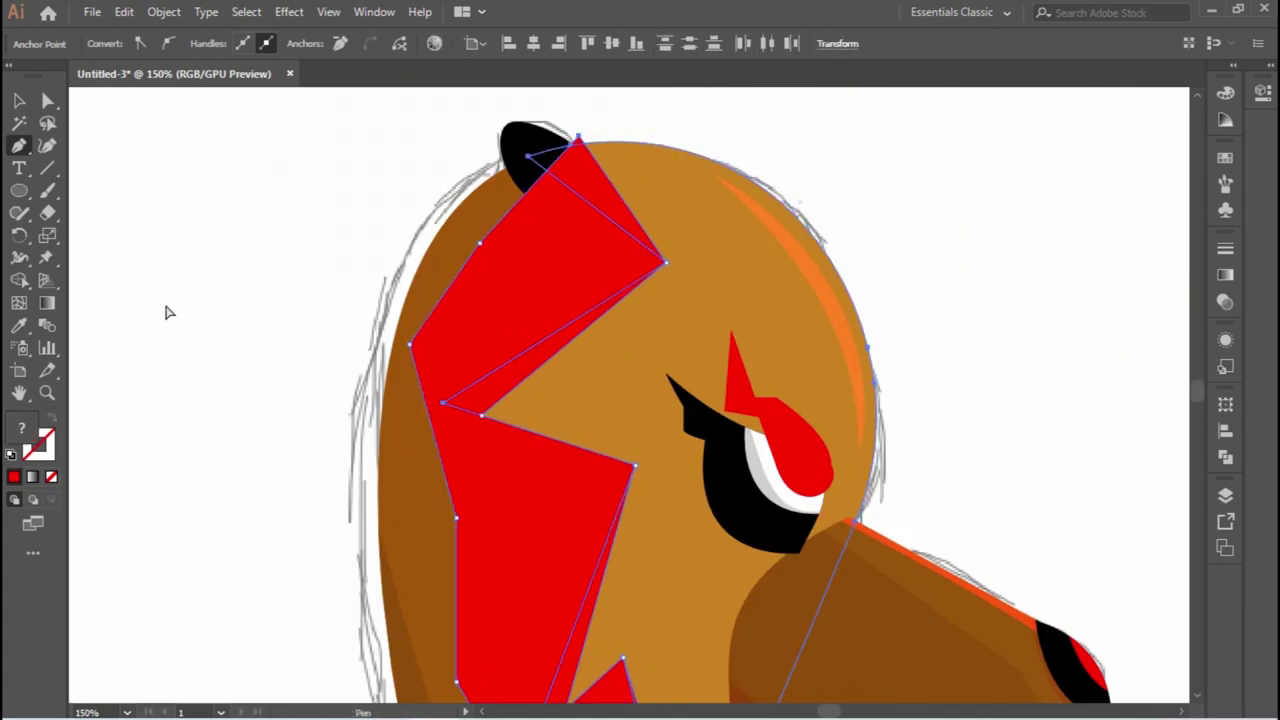
Fill the fur shape and the remaining red shape with the sampled brown.
key("i")
left_click(517, 314)
scroll(786, 461, "down", 5)
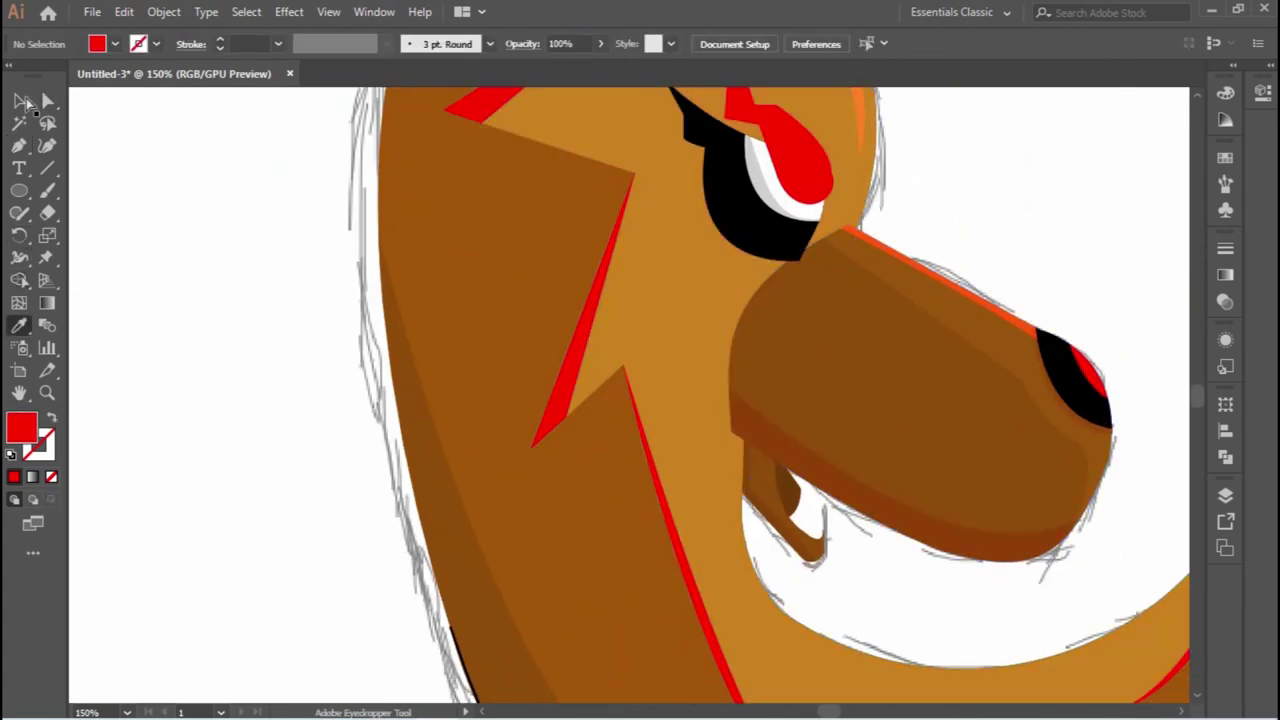
scroll(645, 230, "down", 5)
key("i")
left_click(829, 277)
key("ctrl+shift+a")
key("ctrl+minus")
key("ctrl+minus")
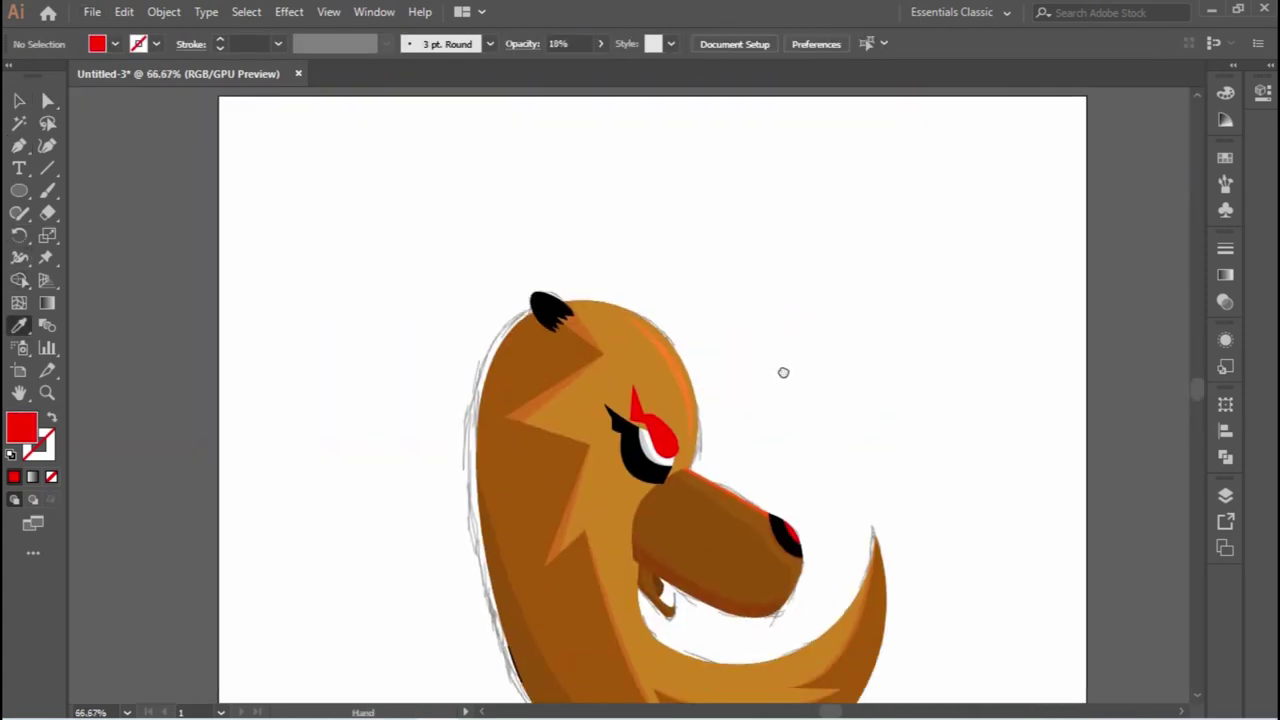
key("ctrl+plus")
key("ctrl+plus")
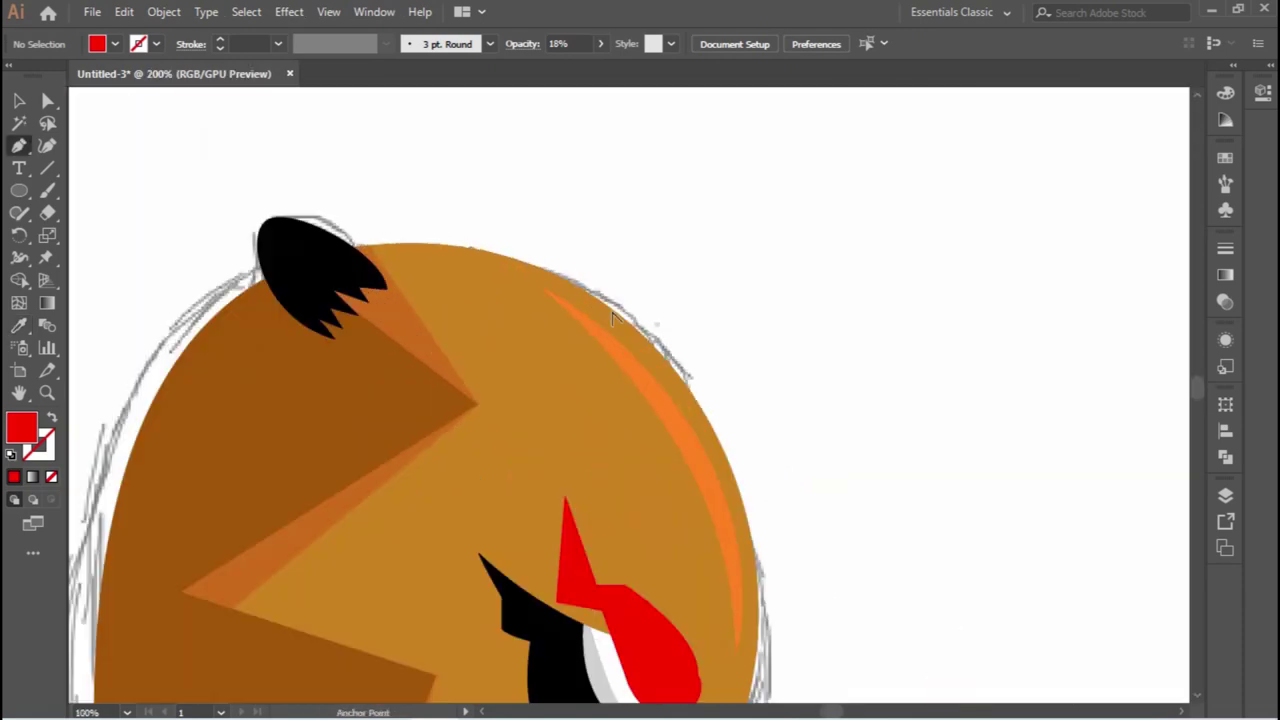
Trim the red crescent with Shape Builder, keeping only the part over the head.
scroll(155, 185, "down", 2)
scroll(155, 185, "right", 2)
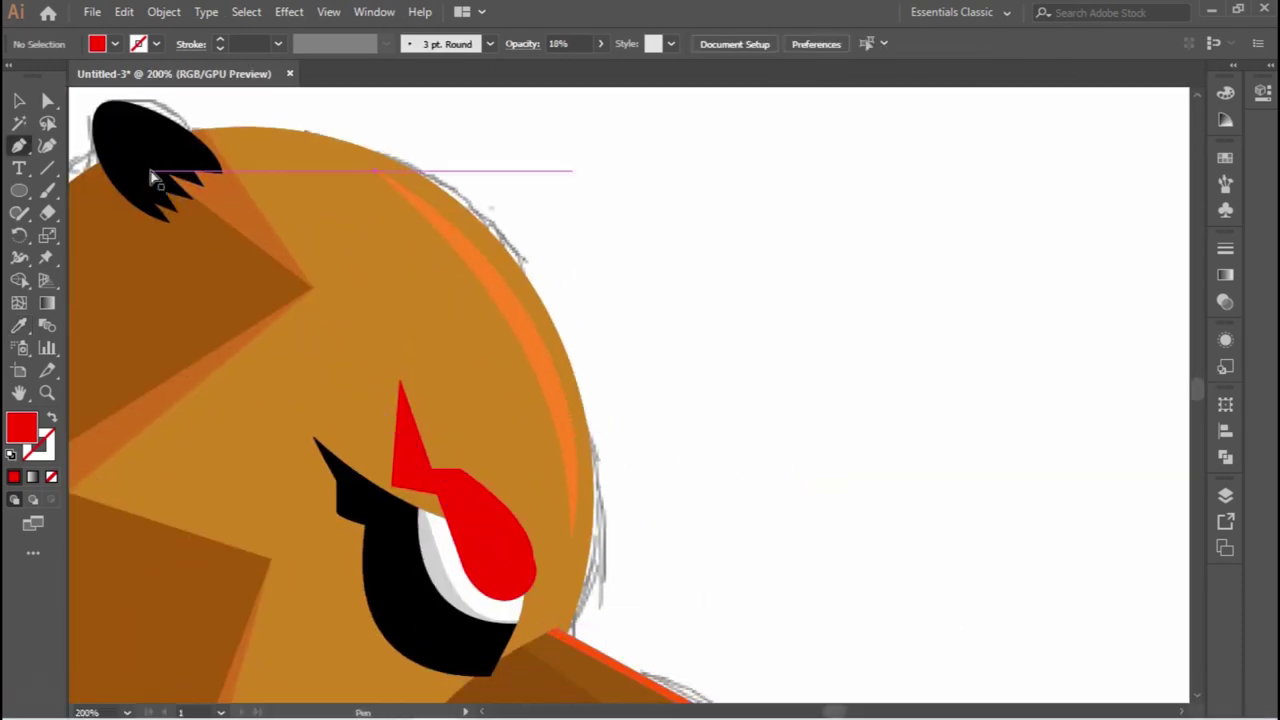
scroll(552, 637, "down", 3)
key("ctrl+minus")
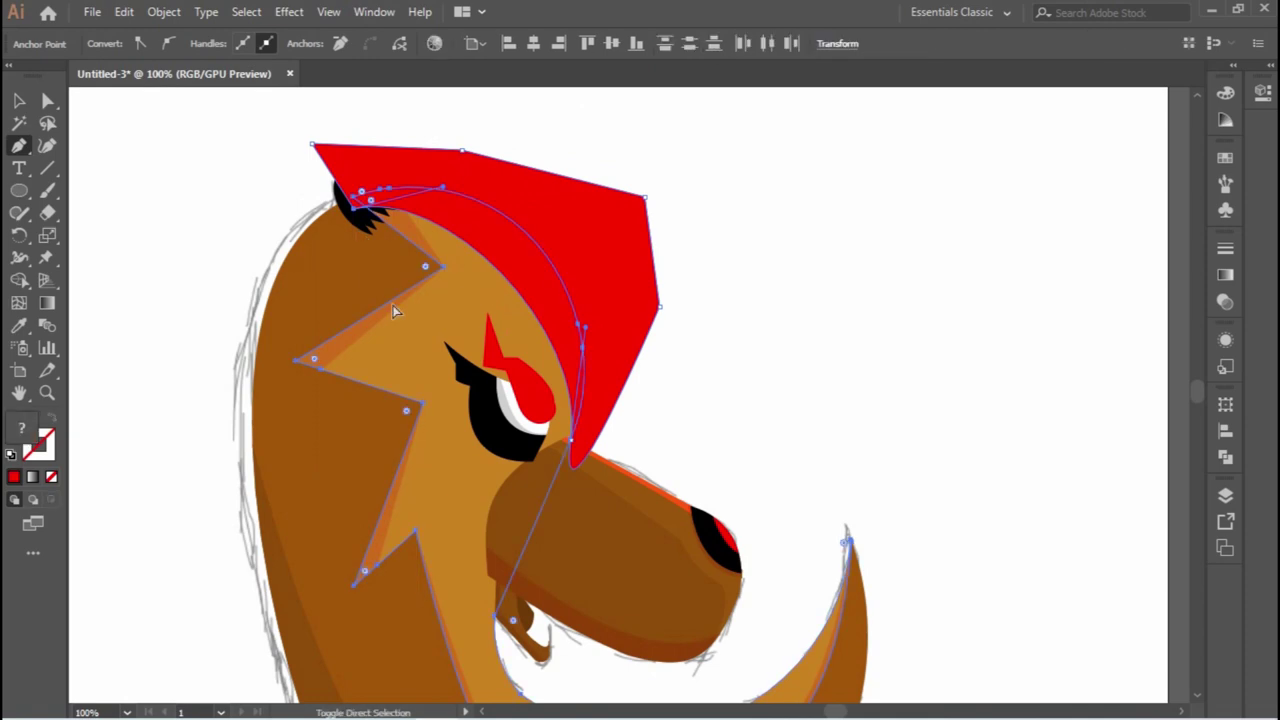
left_click(355, 197)
key("shift+m")
left_click(1225, 275)
Set the red crescent to Screen blending at 18% opacity.
left_click(1225, 301)
left_click(1037, 270)
left_click(1031, 403)
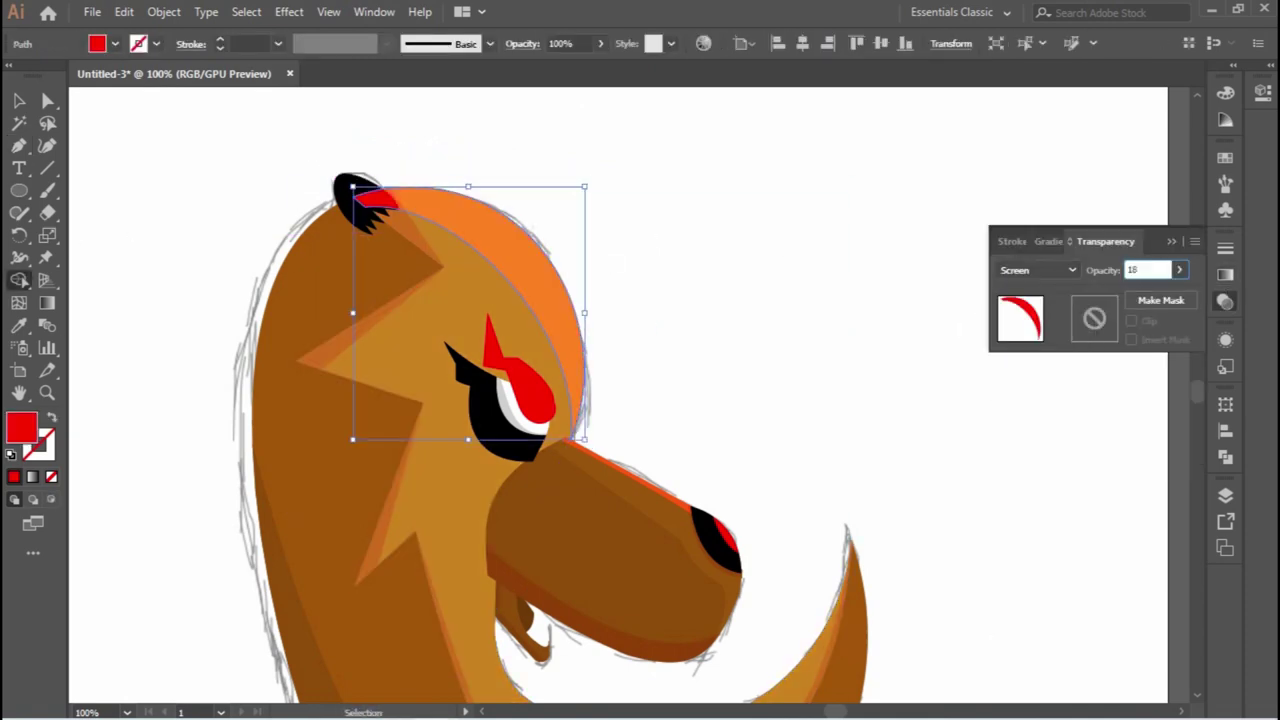
type("18")
key("Return")
Inspect the ear, crescent highlight and lower brown head shape by selecting each.
scroll(438, 178, "up", 3)
left_click(230, 265)
left_click(714, 191)
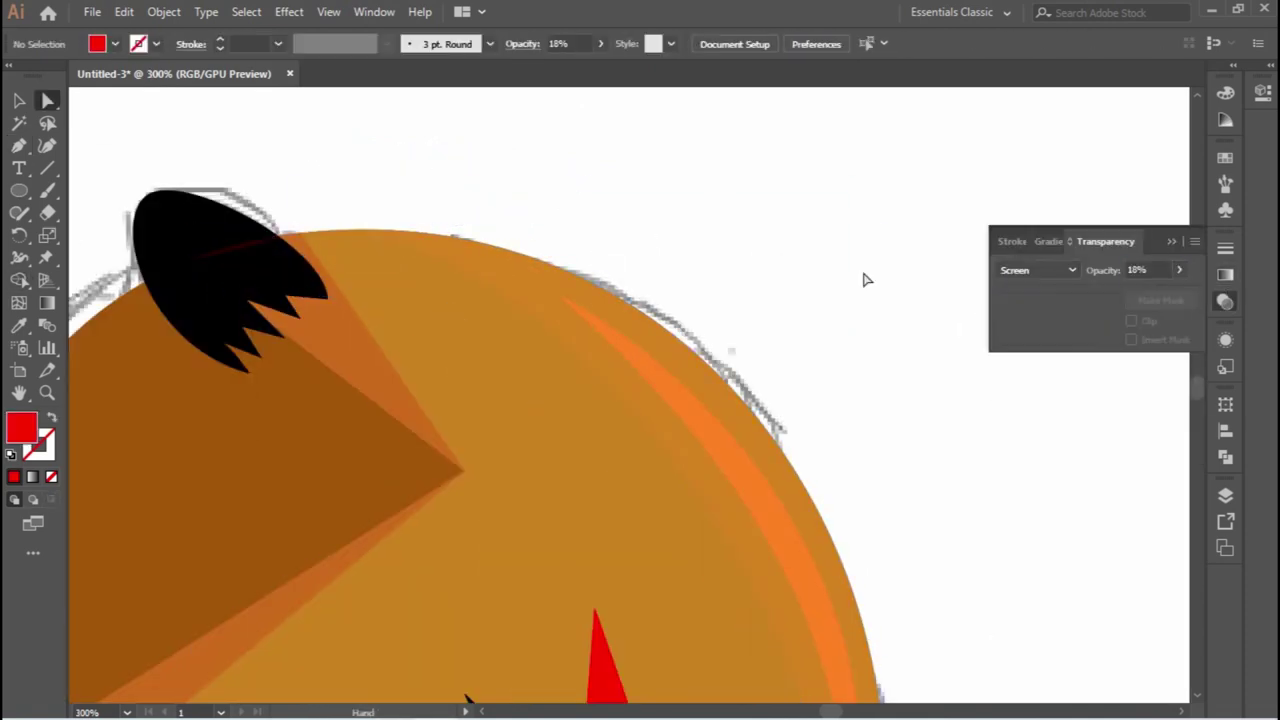
scroll(714, 191, "down", 4)
scroll(750, 316, "up", 6)
left_click(748, 318)
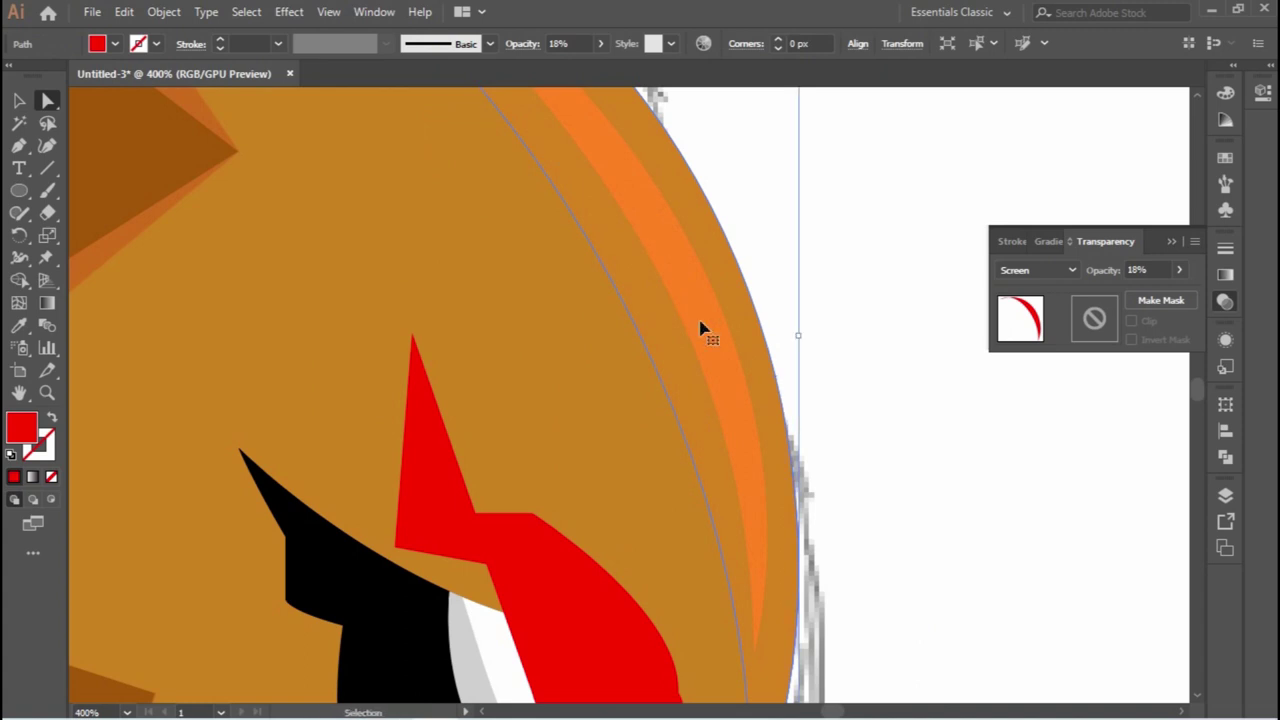
scroll(700, 328, "down", 3)
left_click(782, 377)
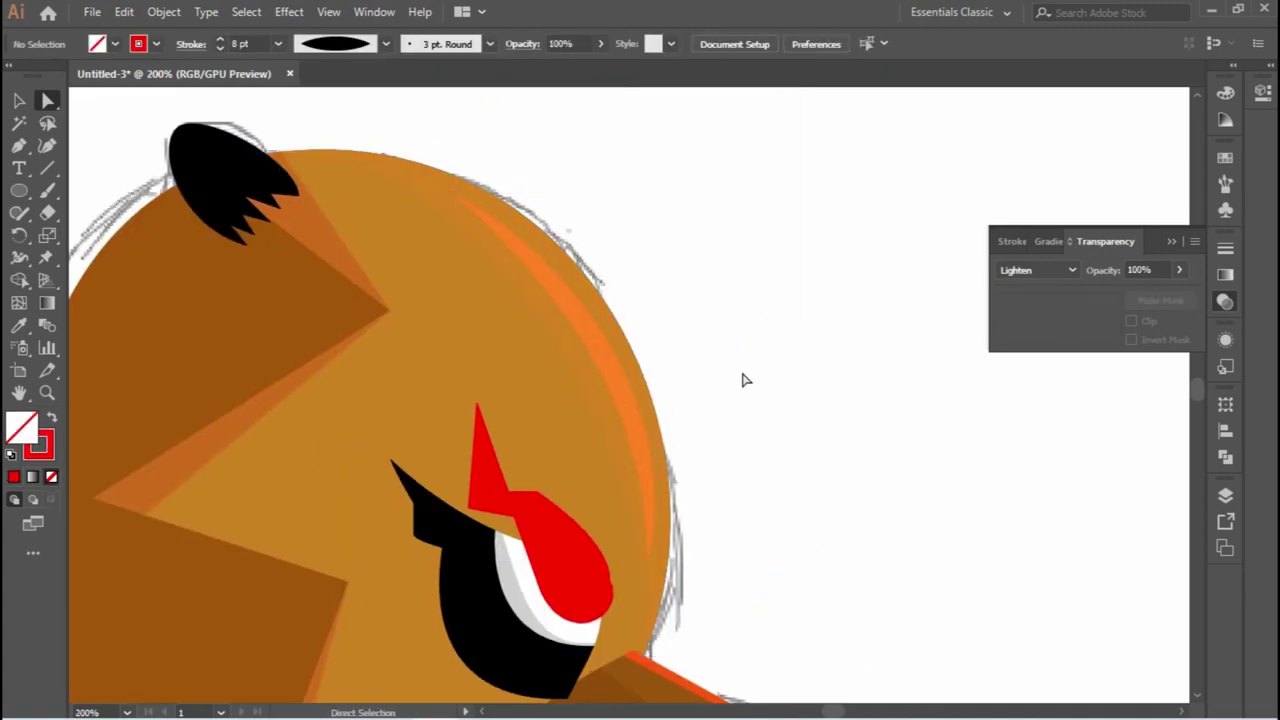
scroll(786, 320, "down", 3)
scroll(528, 586, "up", 2)
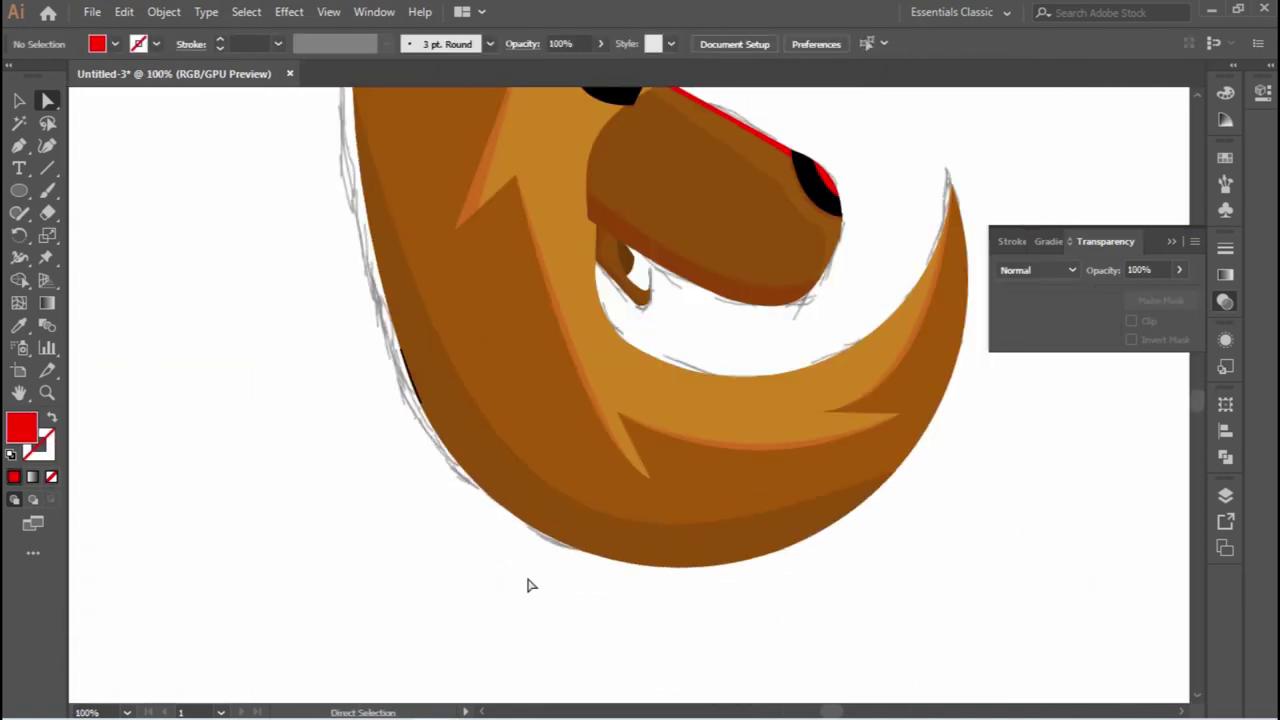
left_click(497, 500)
scroll(497, 500, "up", 5)
Trace a darker brown shading path from the ear down around the cheek and jaw.
key("p")
scroll(597, 206, "up", 1)
left_click(497, 145)
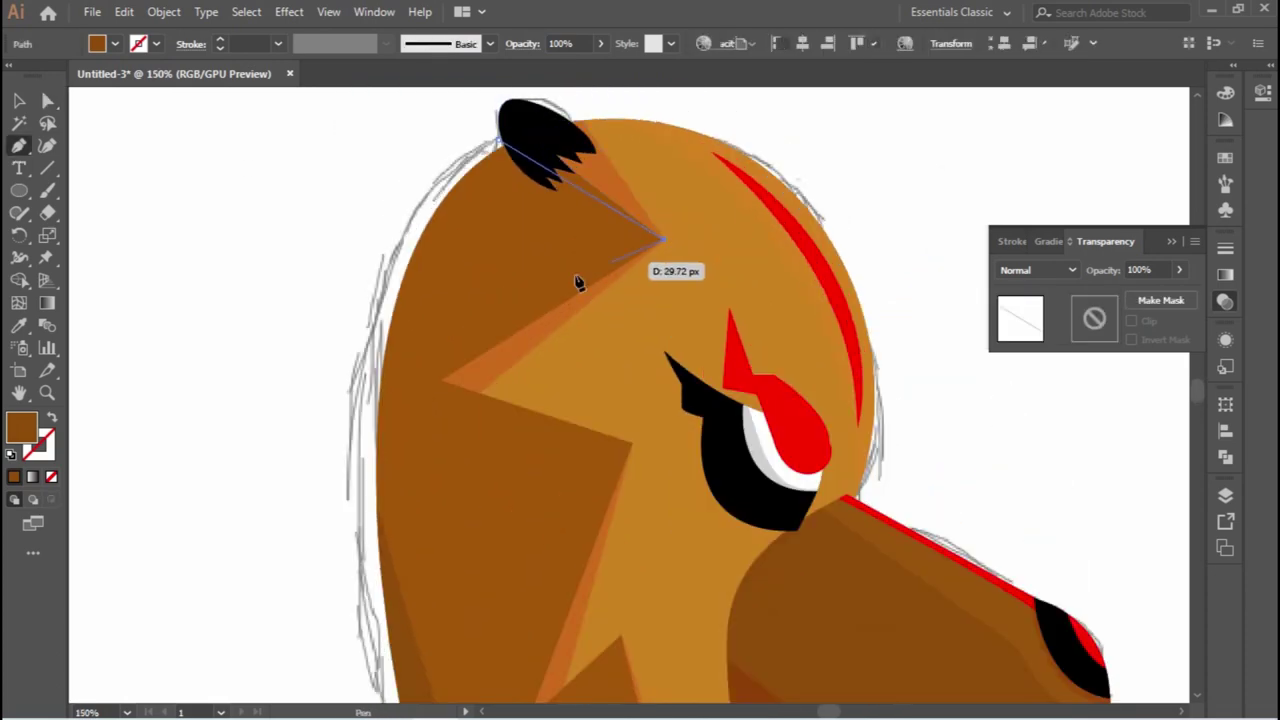
left_click(664, 240)
left_click(441, 380)
scroll(632, 460, "down", 3)
left_click_drag(586, 500, 594, 325)
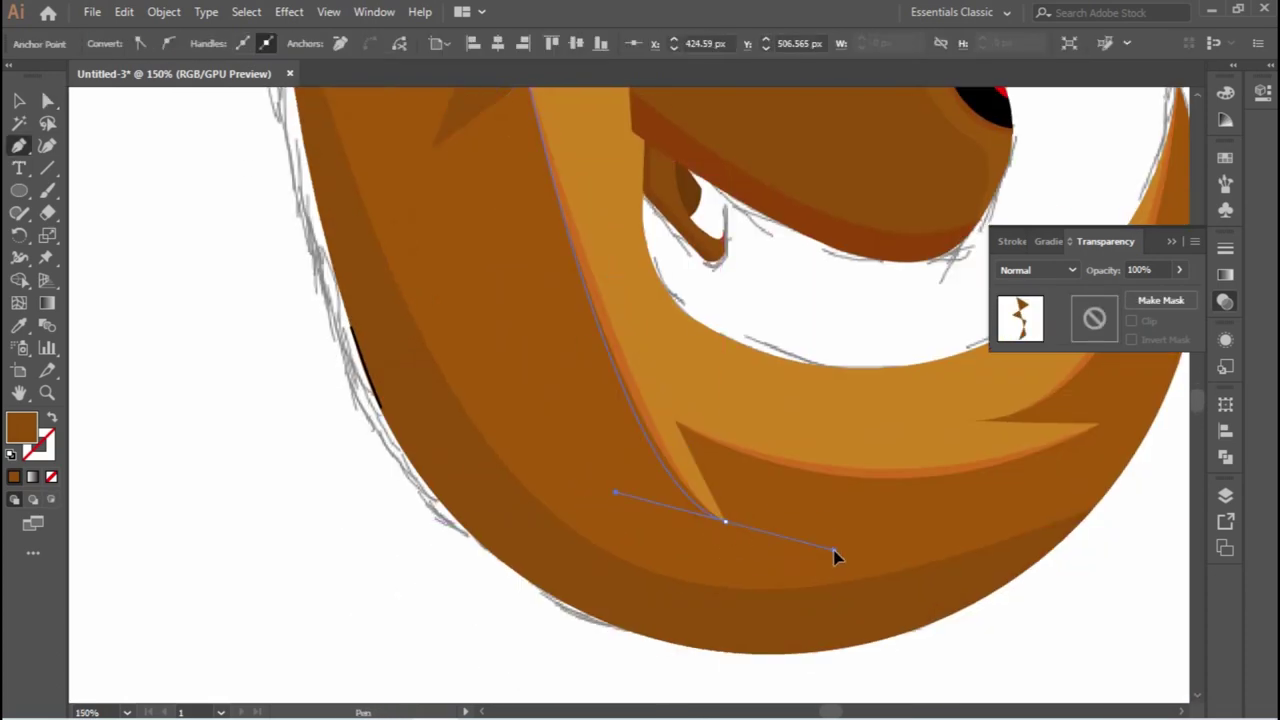
left_click(677, 422)
left_click(1100, 432)
scroll(994, 277, "right", 3)
left_click(657, 414)
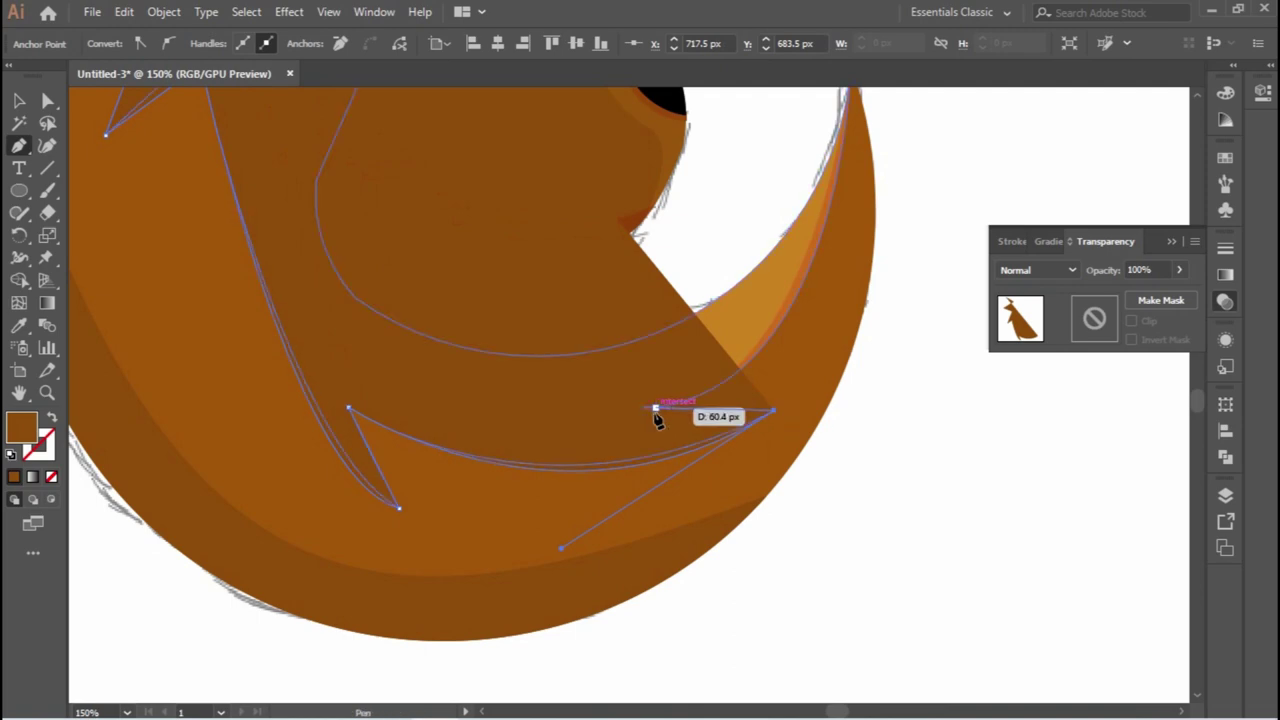
Continue the shading over the curl and up to a spike above the head, then close it.
scroll(700, 380, "up", 2)
scroll(740, 250, "up", 5)
left_click(760, 133)
left_click(723, 371)
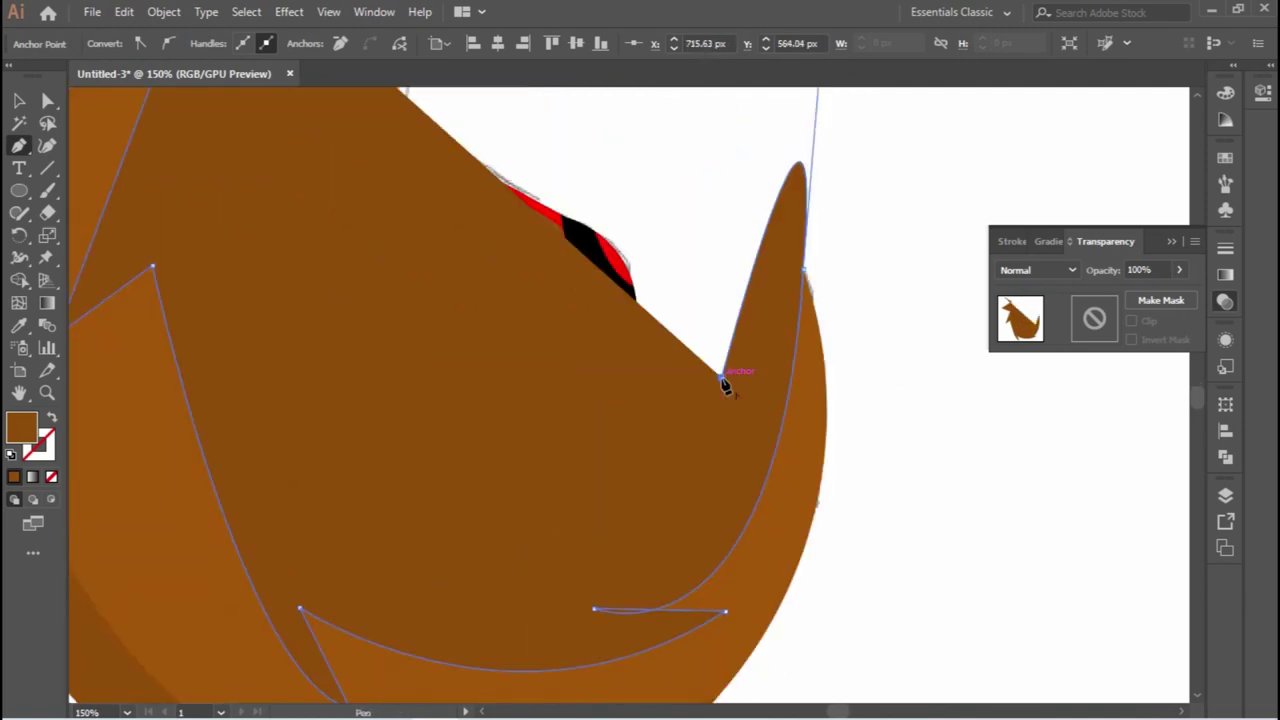
left_click(614, 491)
scroll(403, 145, "up", 5)
left_click_drag(403, 145, 505, 352)
left_click(338, 247)
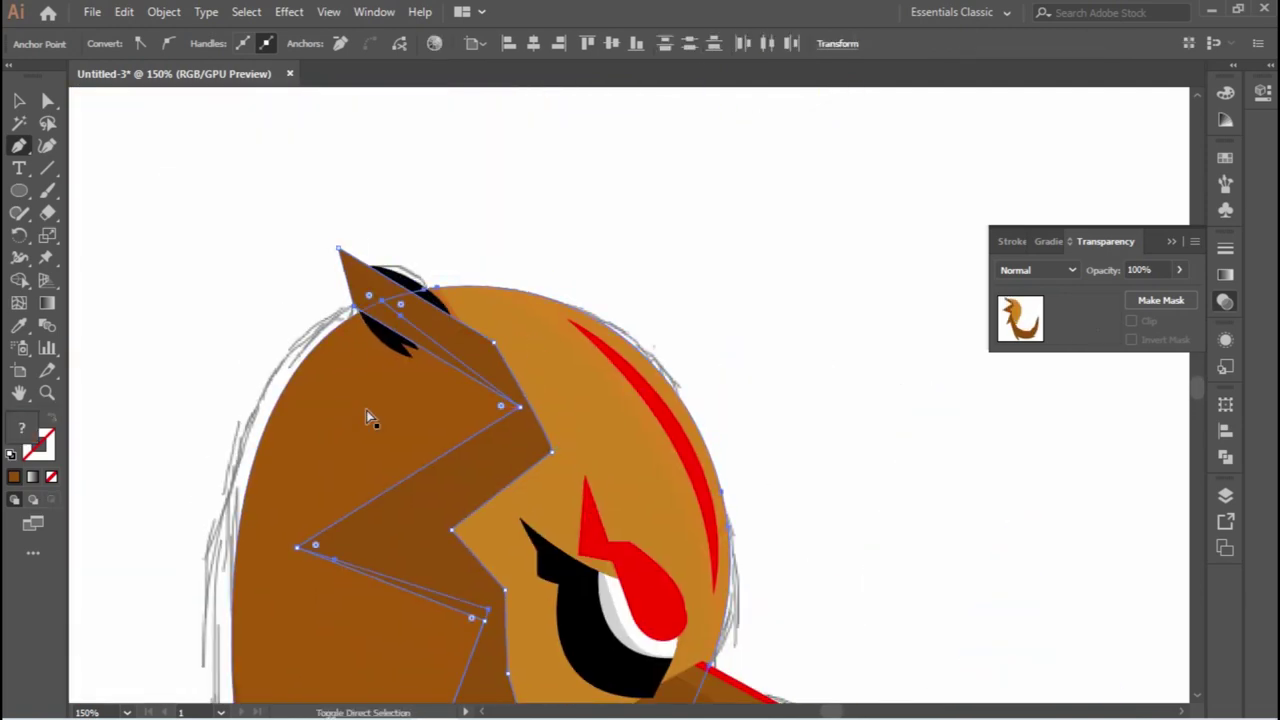
left_click(367, 318)
Delete the shading's spike overhanging the head outline with Shape Builder.
scroll(700, 400, "down", 5)
scroll(994, 417, "up", 3)
scroll(894, 591, "down", 5)
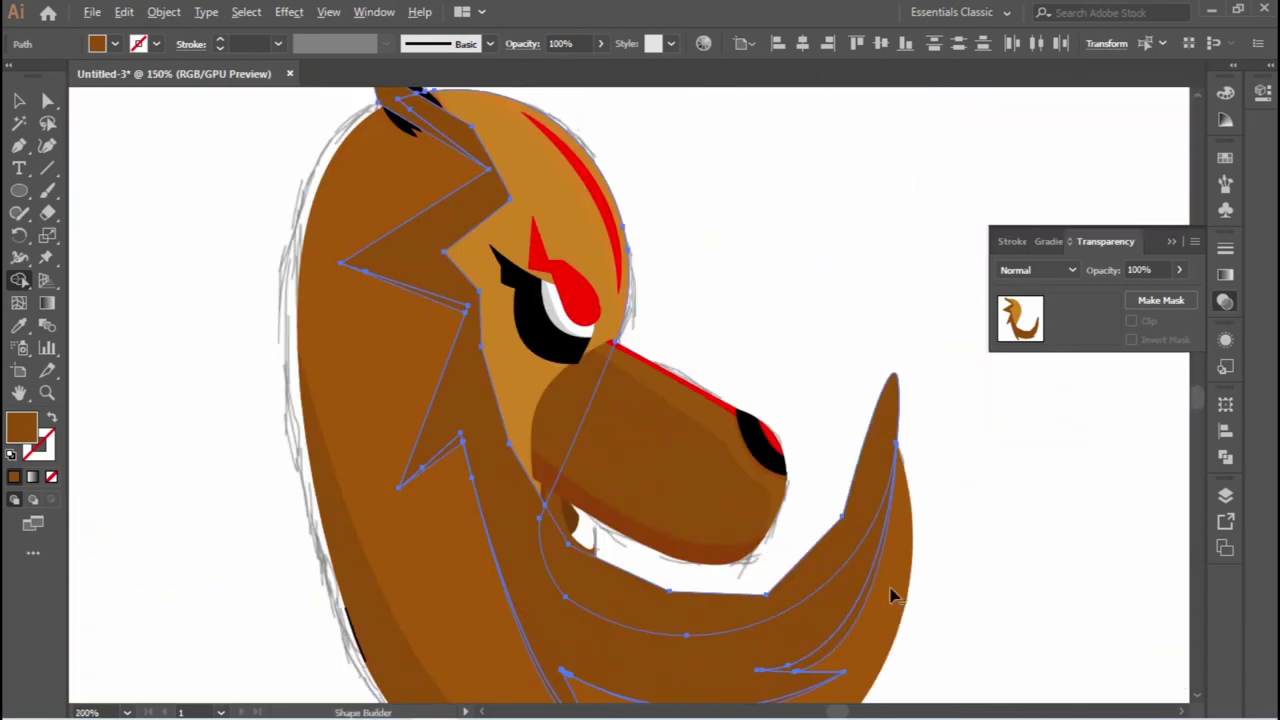
key("ctrl+shift+a")
left_click(15, 93)
scroll(400, 130, "up", 5)
left_click(420, 202)
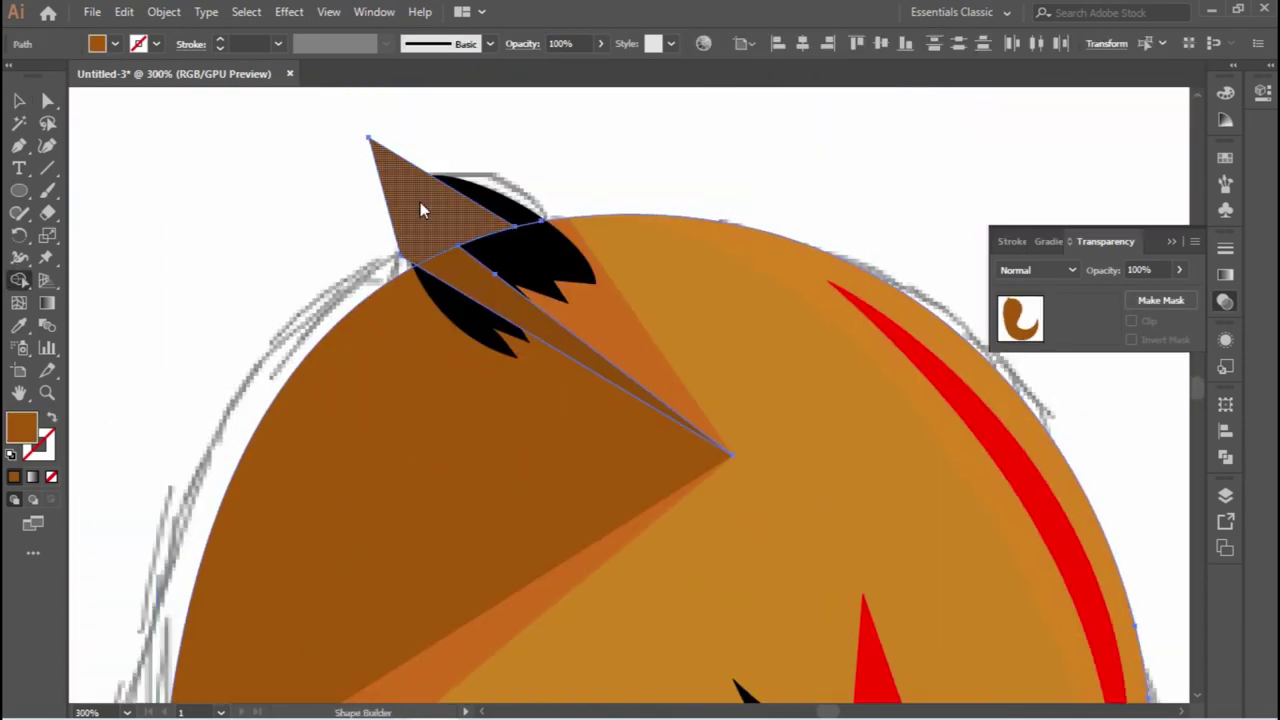
key("Delete")
key("ctrl+shift+a")
key("ctrl+0")
key("shift+m")
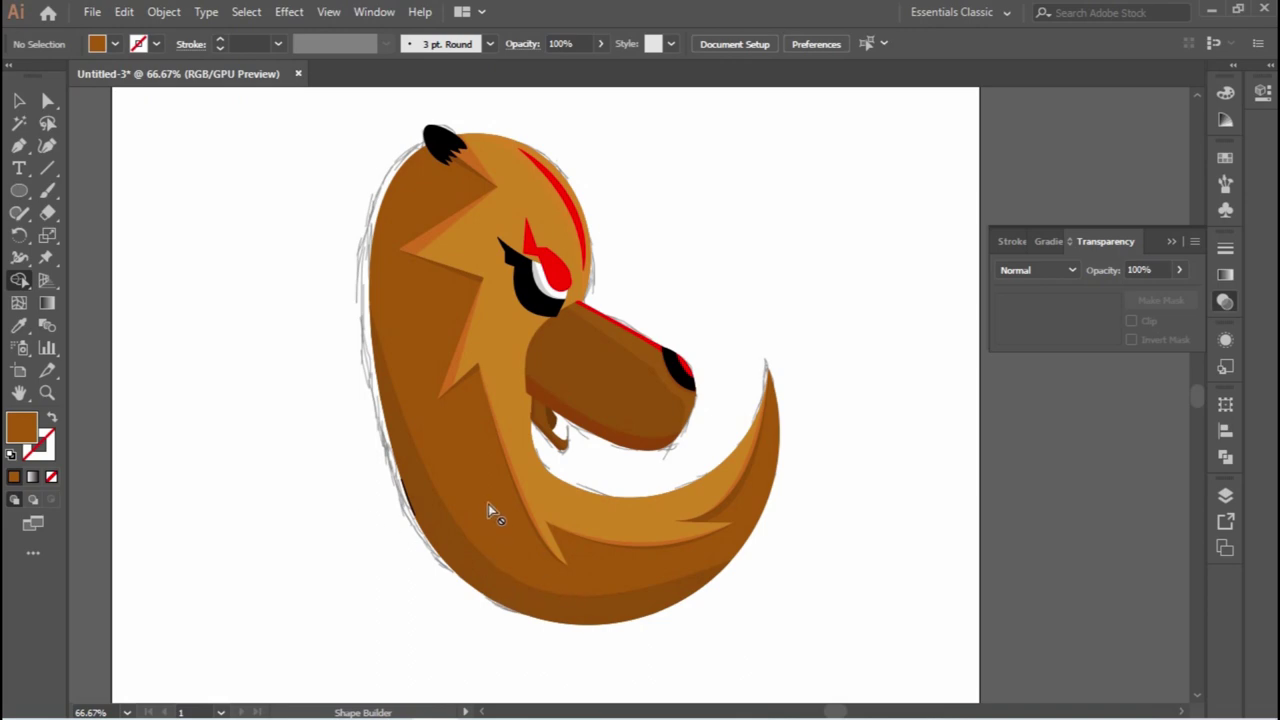
Draw two small white circles just below the eye.
scroll(488, 504, "up", 5)
key("l")
left_click_drag(478, 330, 505, 362)
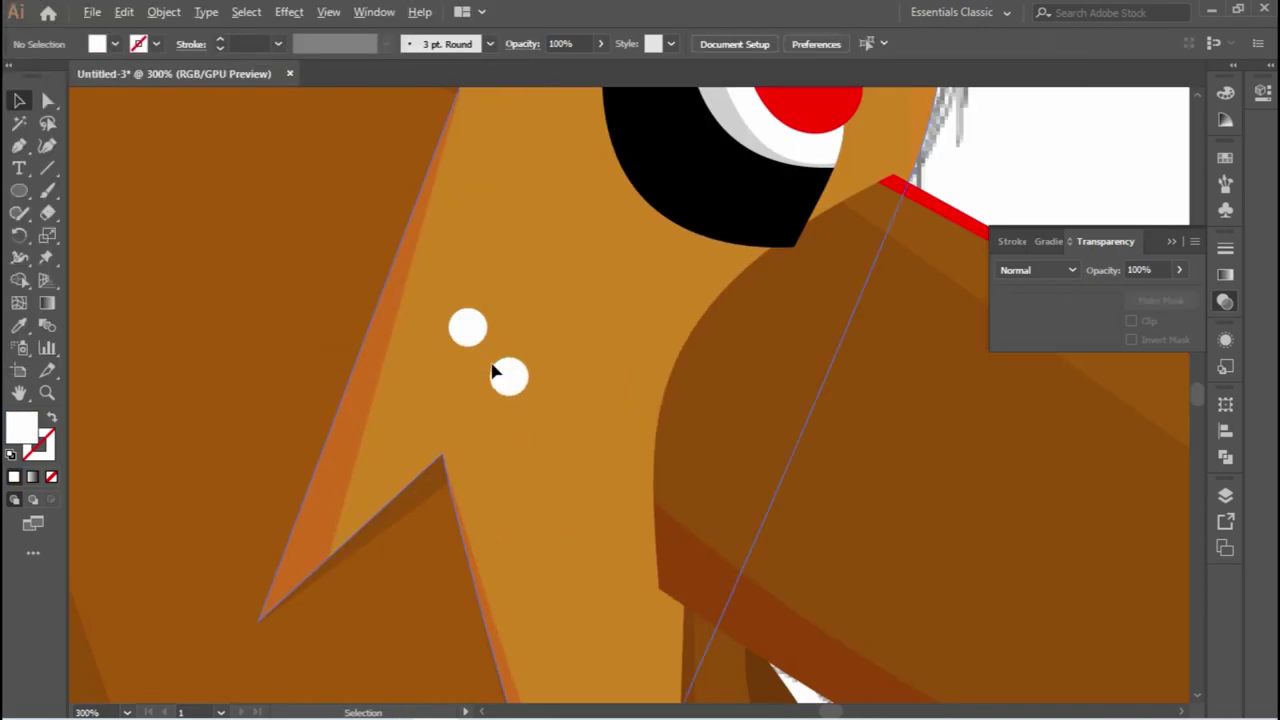
Pen-draw a closed shading shape around the lower part of the dog's head.
scroll(789, 257, "down", 5)
key("ctrl+0")
left_click(392, 583)
key("ctrl+shift+a")
key("p")
left_click(250, 297)
left_click_drag(385, 525, 395, 553)
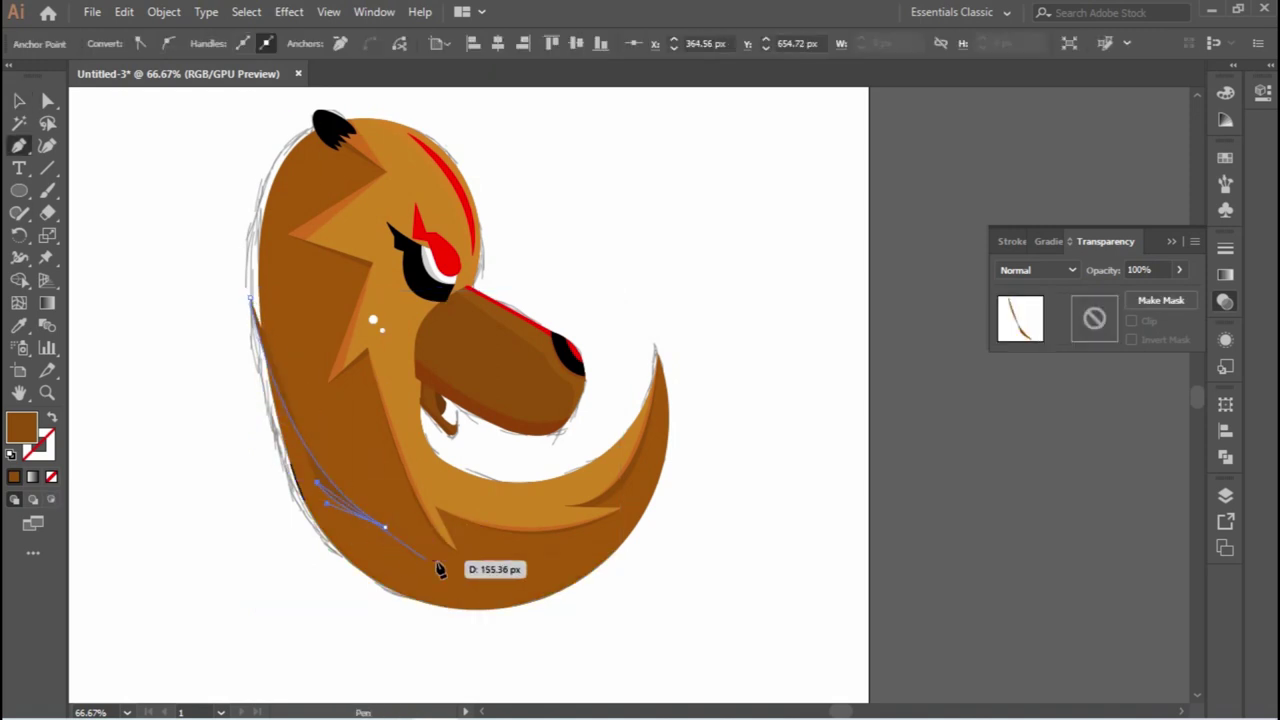
left_click_drag(520, 585, 567, 580)
left_click_drag(733, 360, 609, 551)
left_click_drag(657, 355, 634, 223)
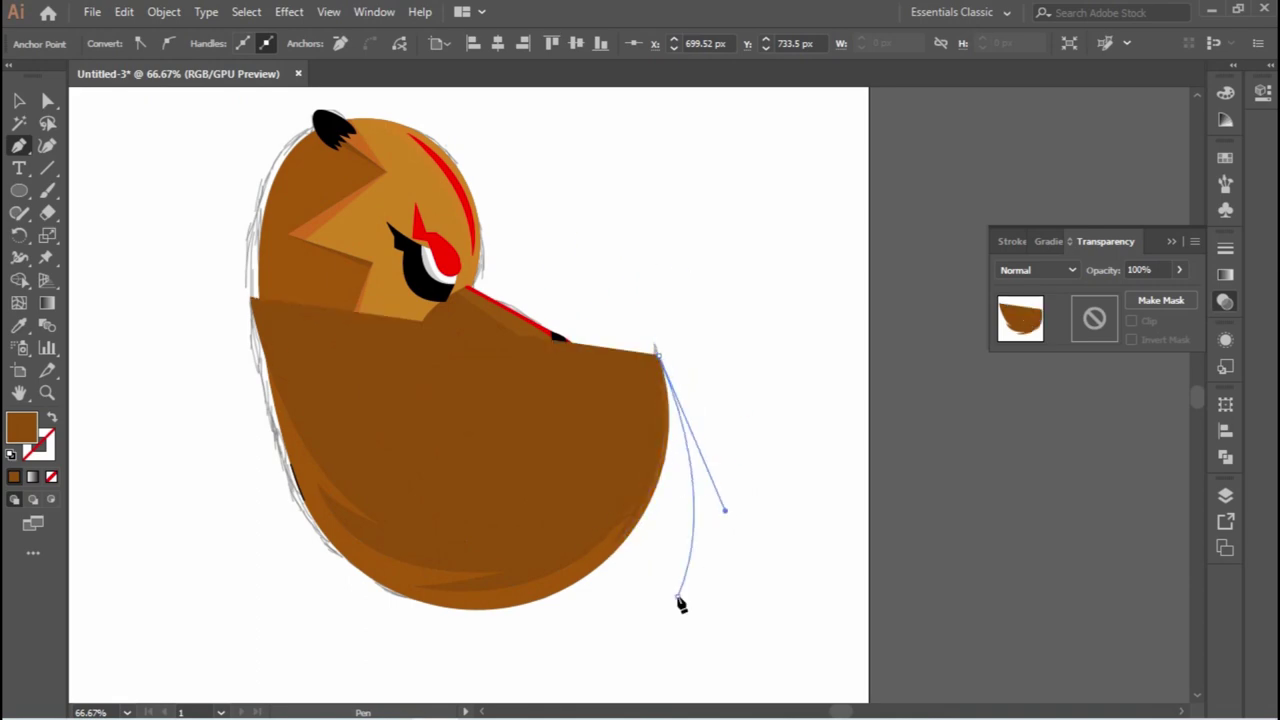
left_click(678, 596)
left_click(548, 662)
left_click(347, 652)
left_click(250, 298)
Trim away the lower shading that spills outside the head outline.
key("ctrl+a")
left_click(668, 594, "alt")
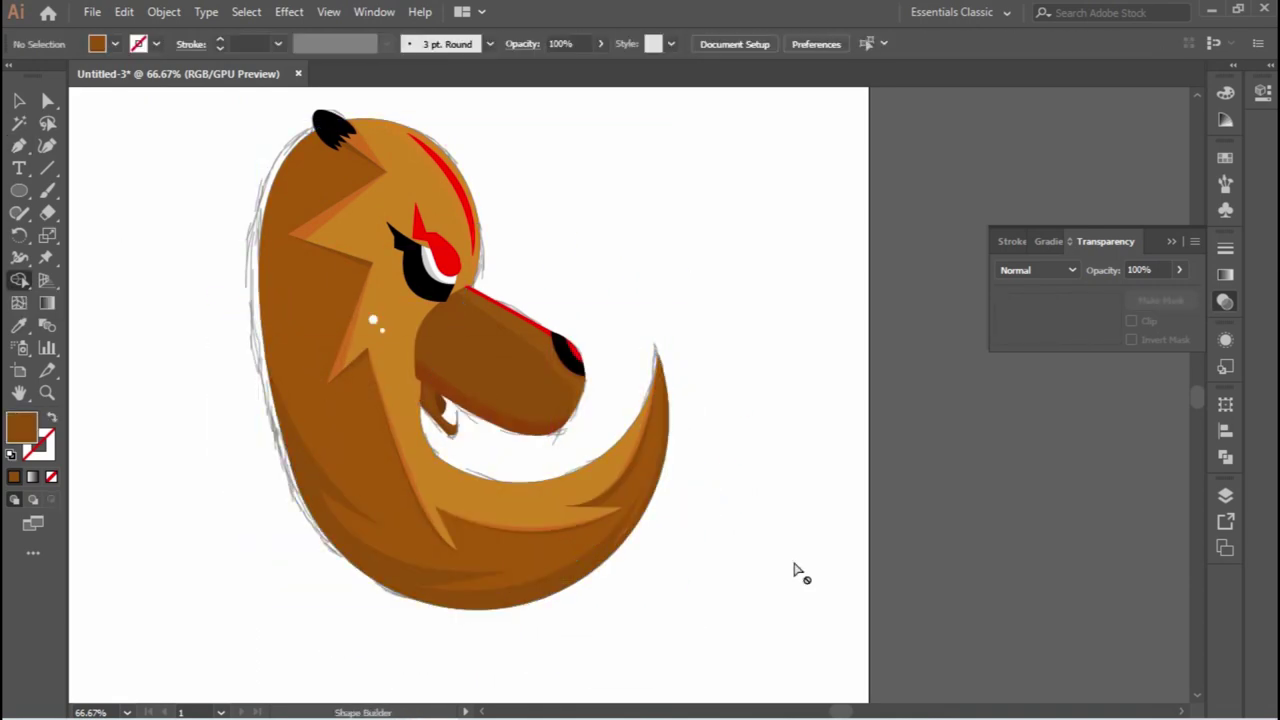
scroll(478, 275, "up", 3)
scroll(471, 286, "down", 3)
scroll(471, 286, "up", 1)
Draw a curved shading path from the ear down the head's left edge.
key("p")
left_click(507, 173)
left_click(472, 254)
left_click_drag(472, 254, 475, 228)
left_click(444, 528)
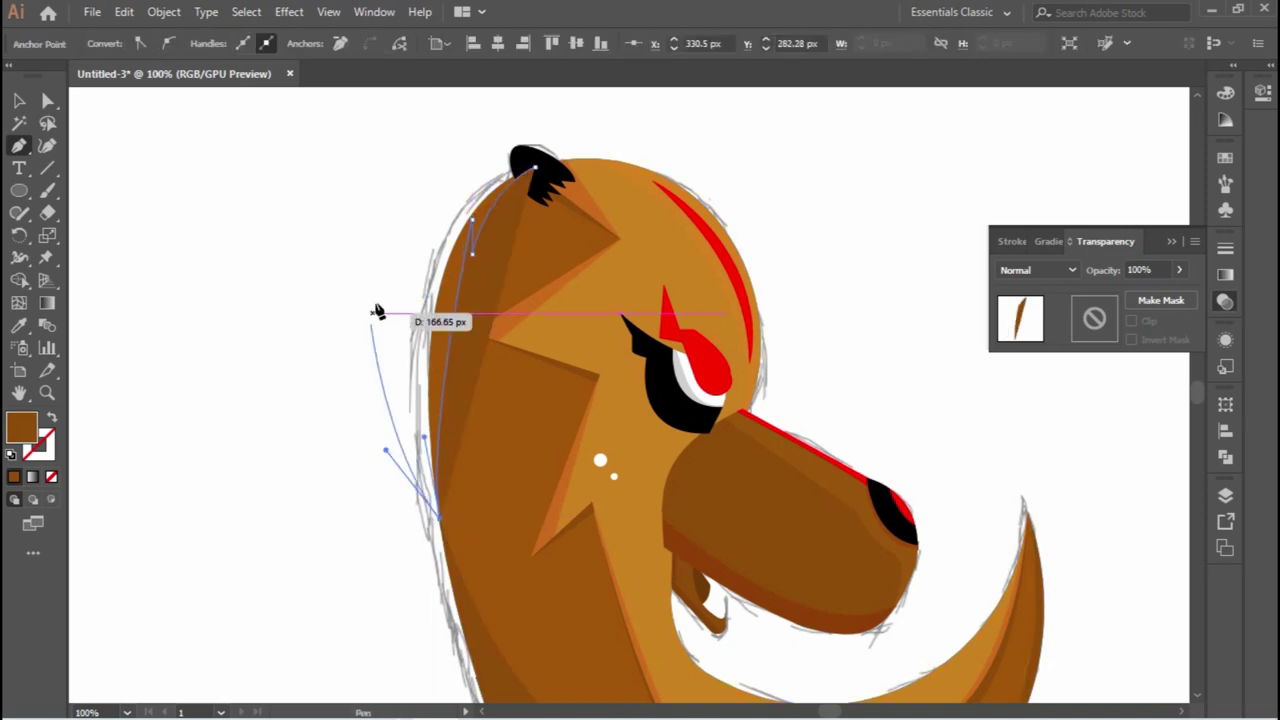
key("v")
left_click(826, 188)
key("ctrl+minus")
key("ctrl+minus")
key("shift+m")
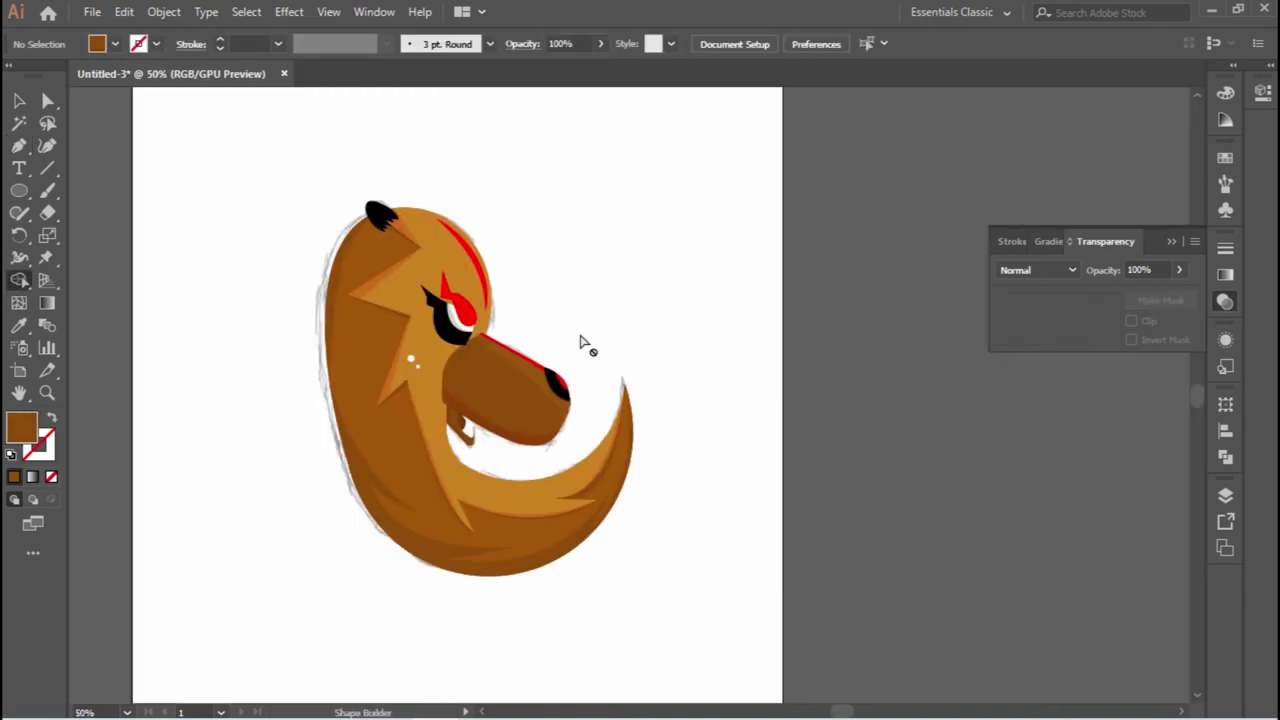
scroll(561, 473, "up", 1)
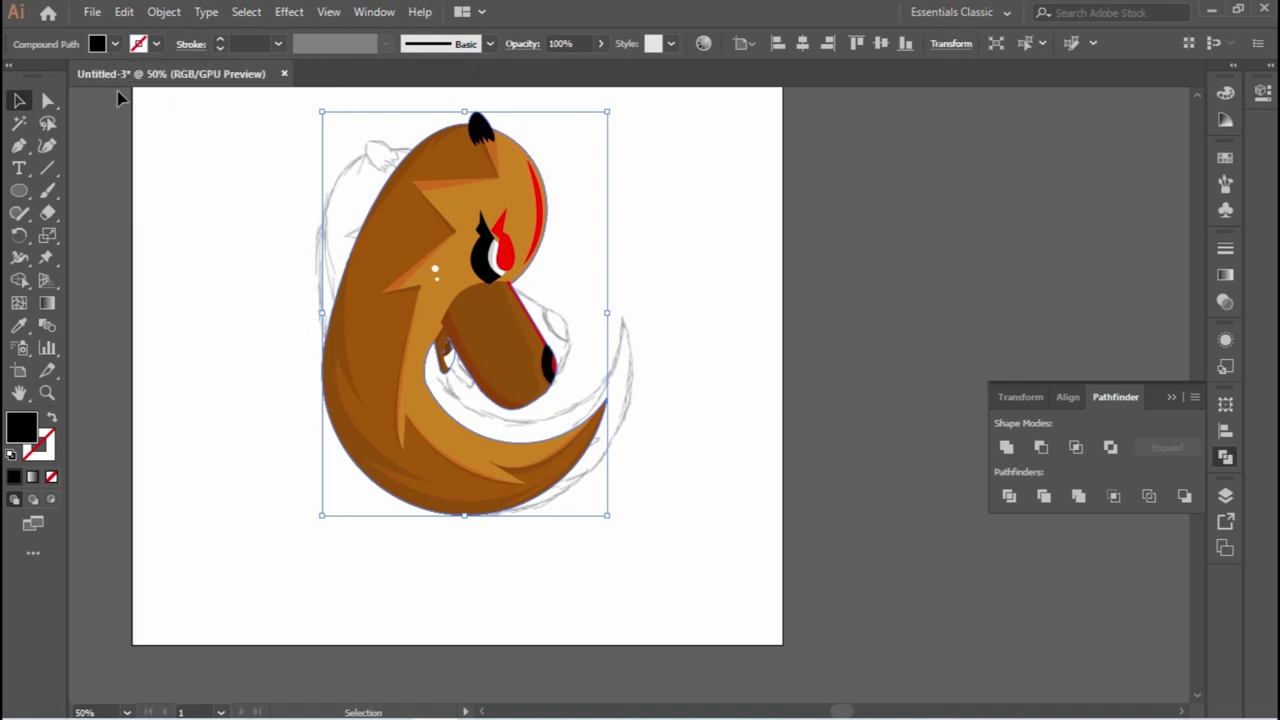
Swap fill and stroke on the silhouette, giving it a black top stroke over a wider red stroke.
key("shift+x")
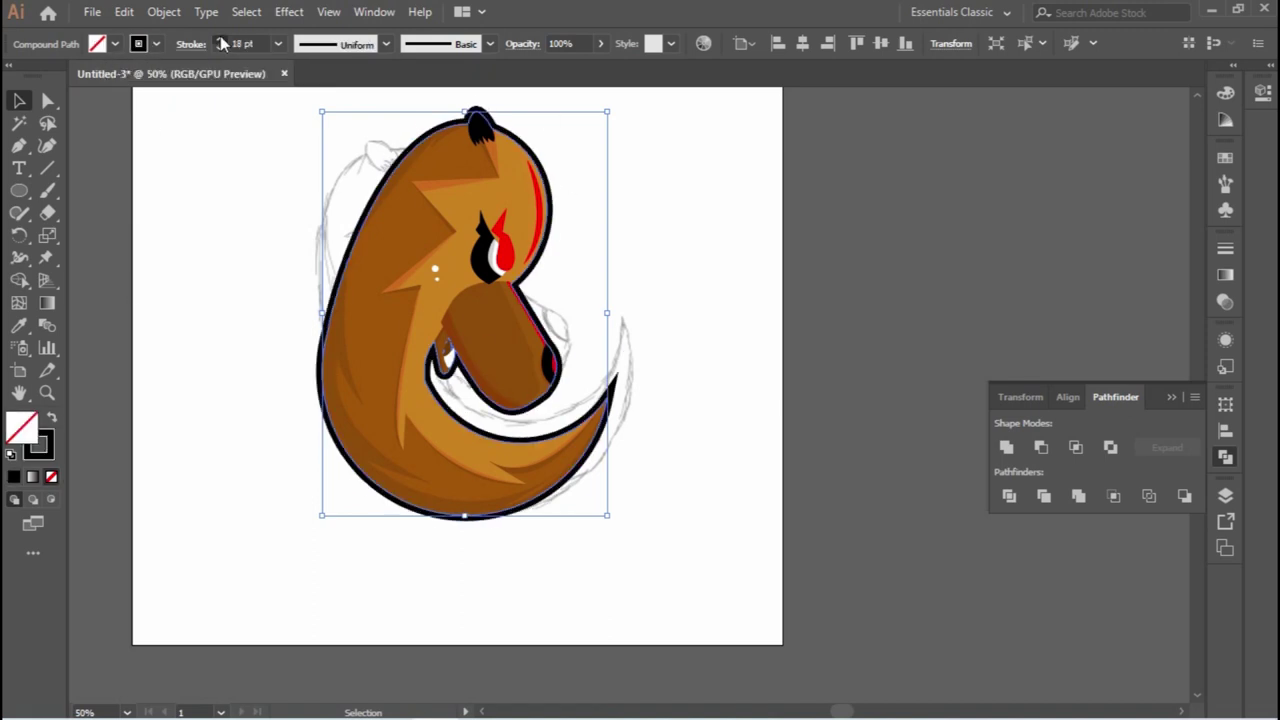
left_click(869, 320)
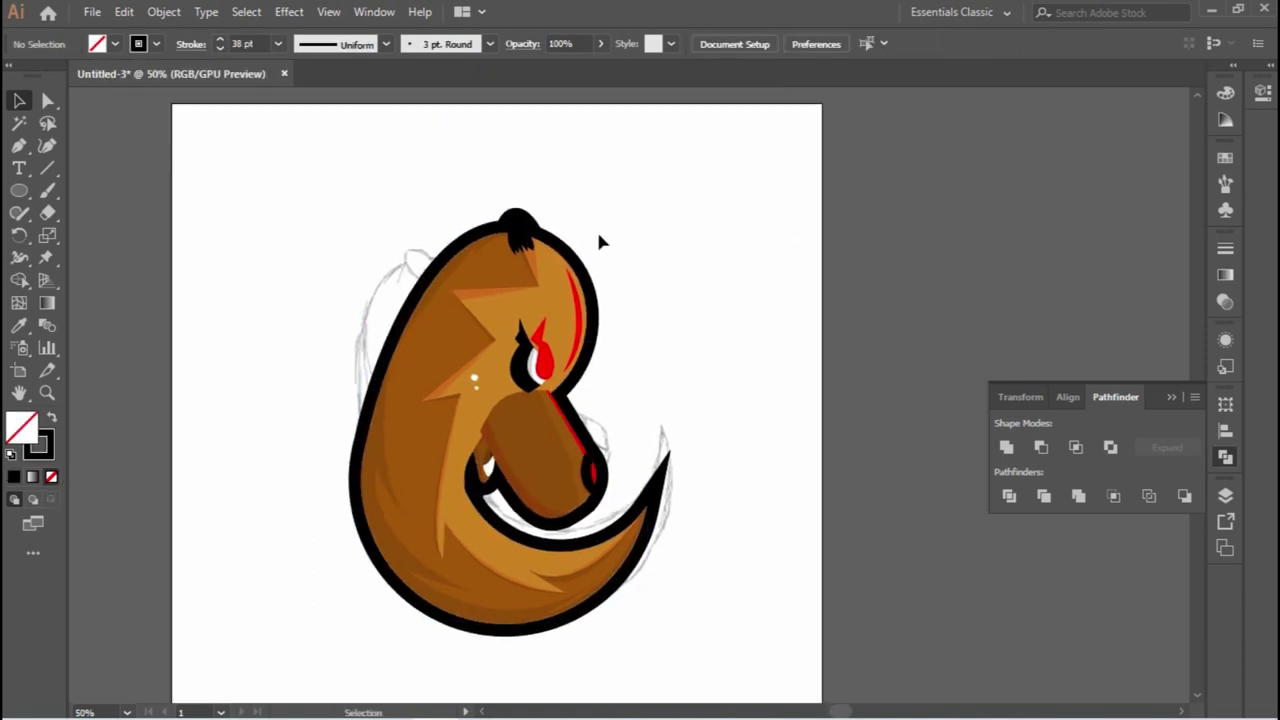
left_click(596, 229)
left_click(1226, 495)
left_click(1226, 340)
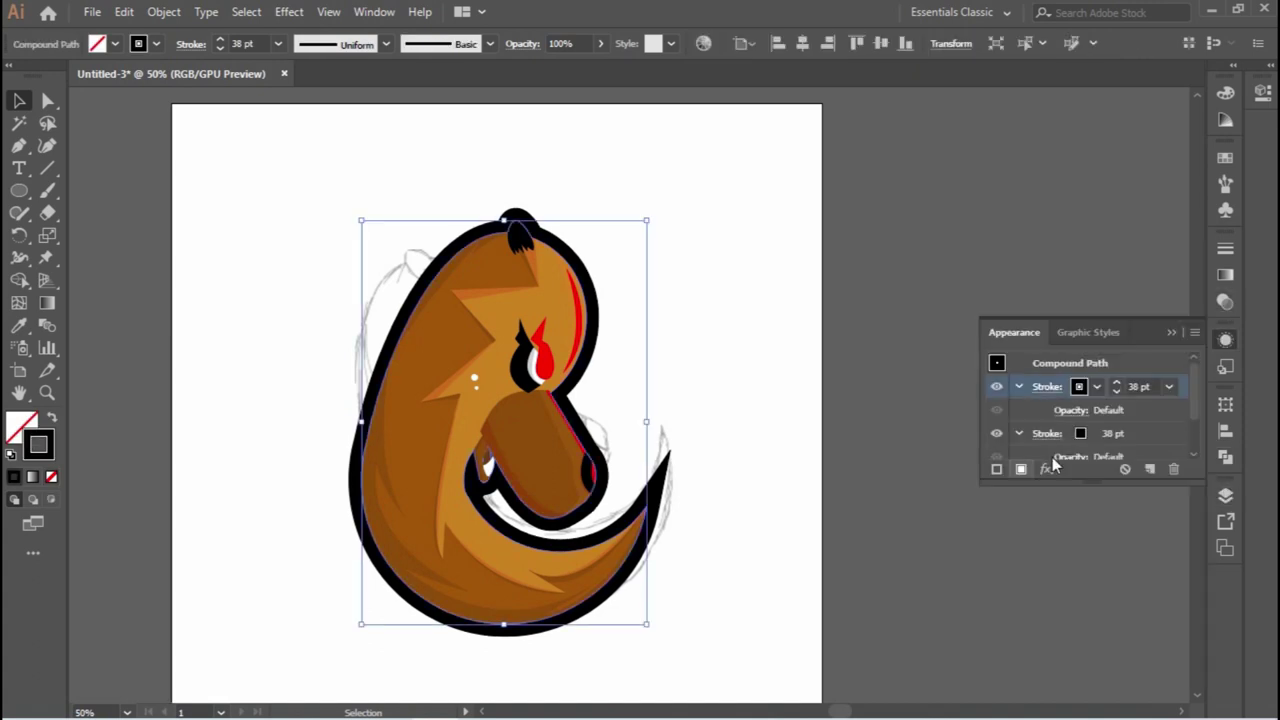
left_click(1079, 386)
left_click(1133, 433)
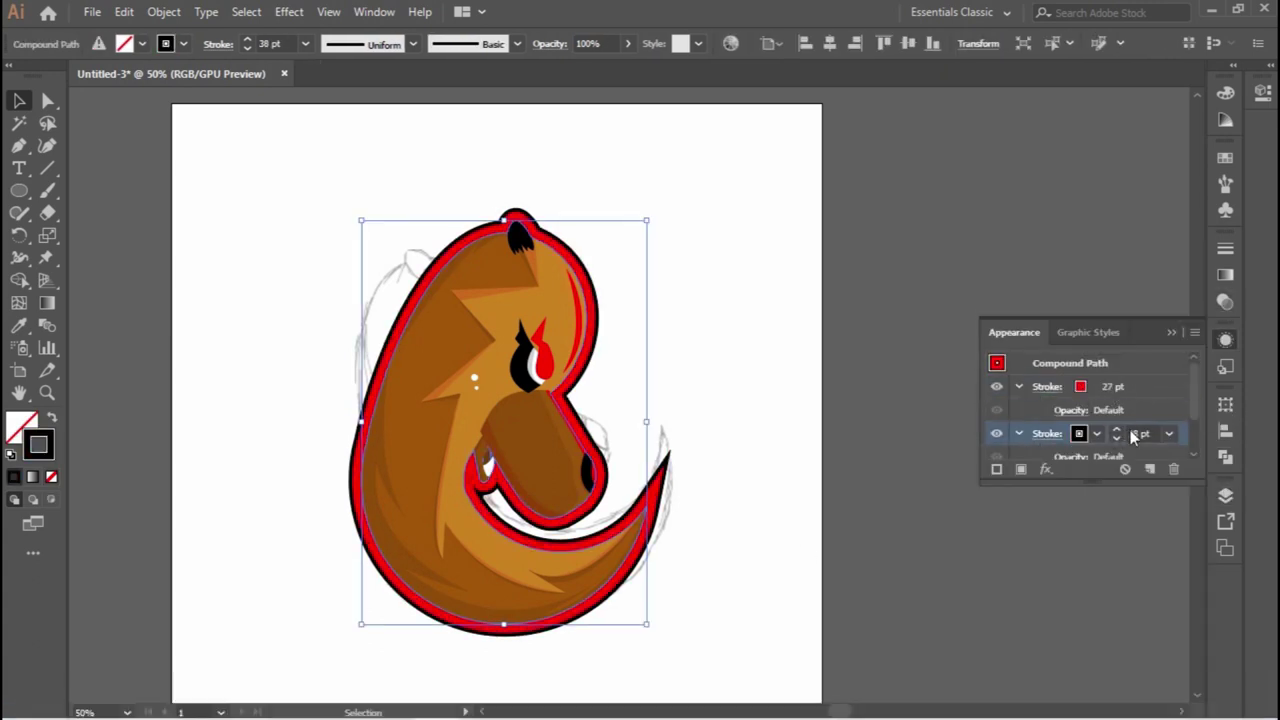
key("ctrl+z")
left_click(930, 463)
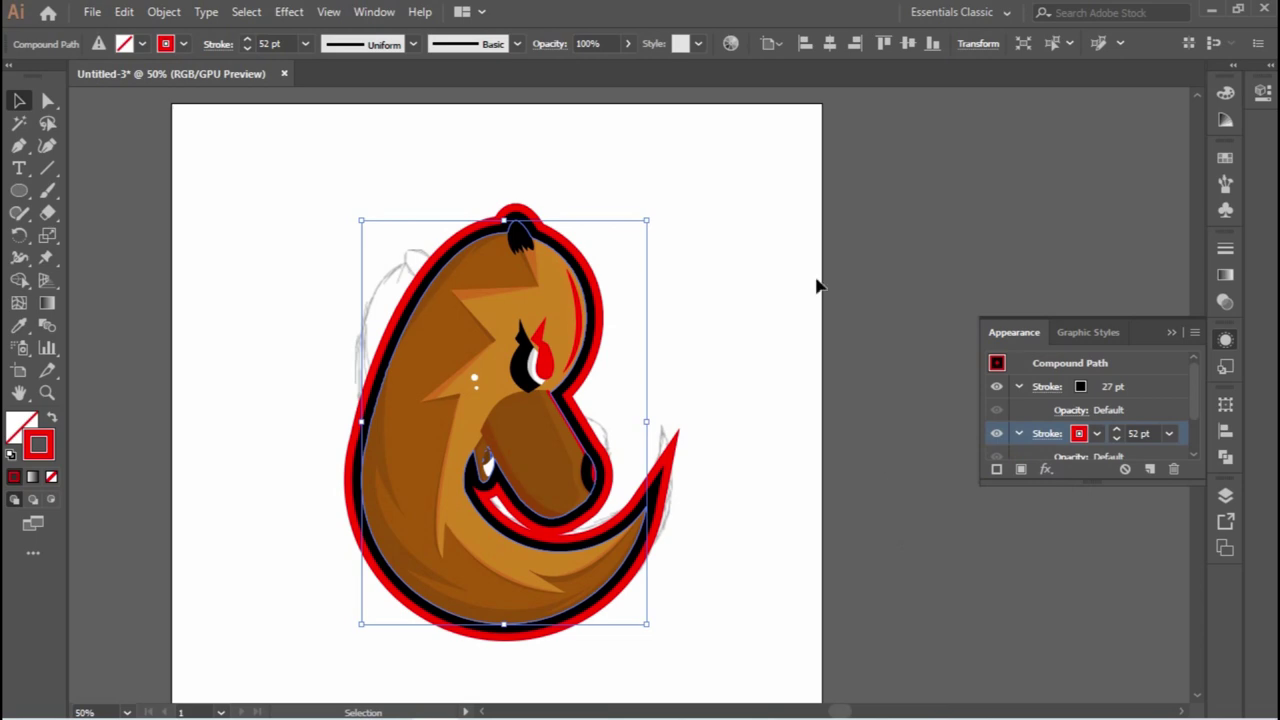
left_click(791, 363)
Set the black outline to 39 pt and the red outline to 66 pt.
key("ctrl+plus")
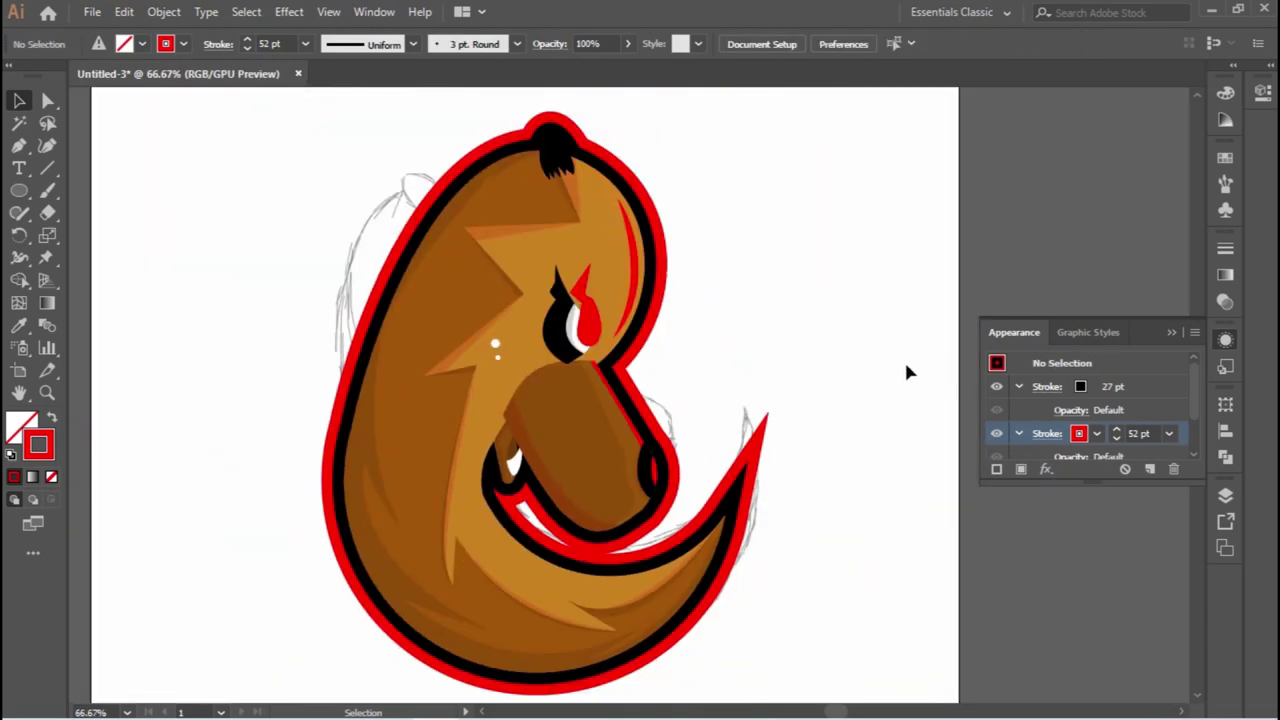
key("ctrl+minus")
left_click(592, 183)
left_click(1047, 386)
left_click(877, 298)
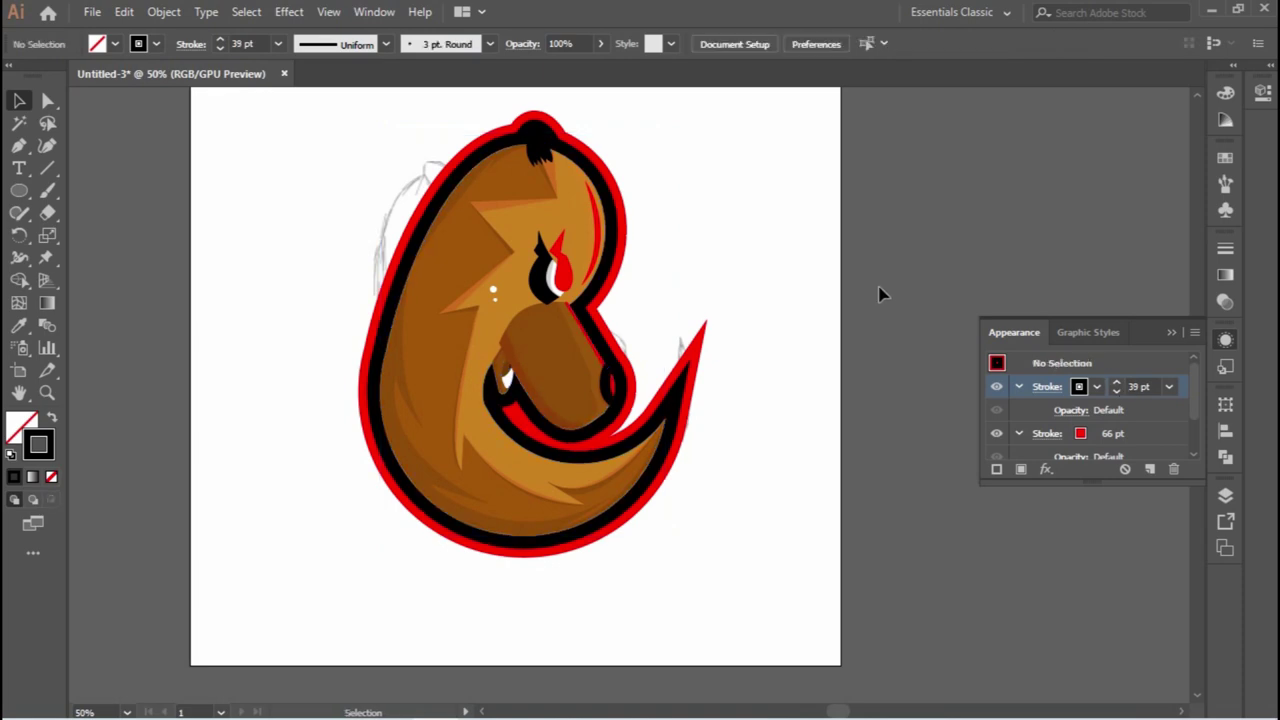
scroll(750, 335, "up", 3)
scroll(800, 380, "down", 3)
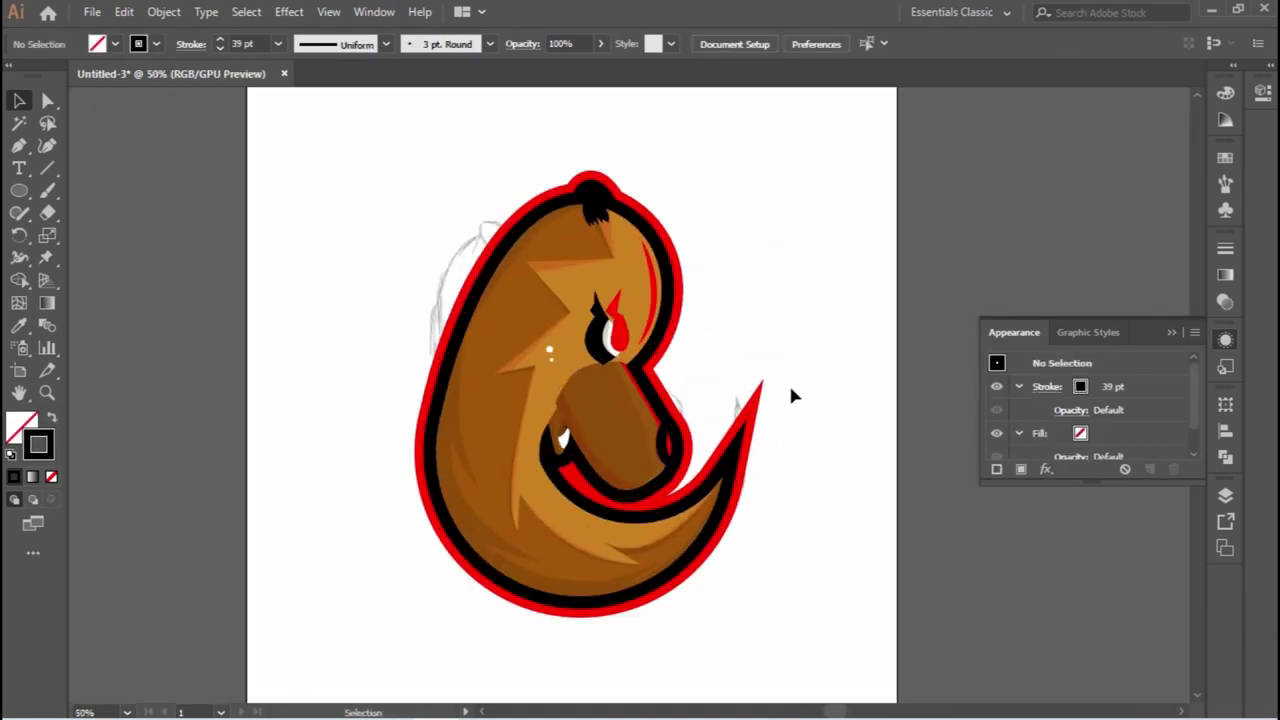
key("ctrl+minus")
Draw a square over the artboard, fill it #232323 and send it to the back.
key("m")
left_click_drag(428, 180, 862, 612)
left_click(51, 418)
key("ctrl+shift+bracketleft")
left_click(27, 425)
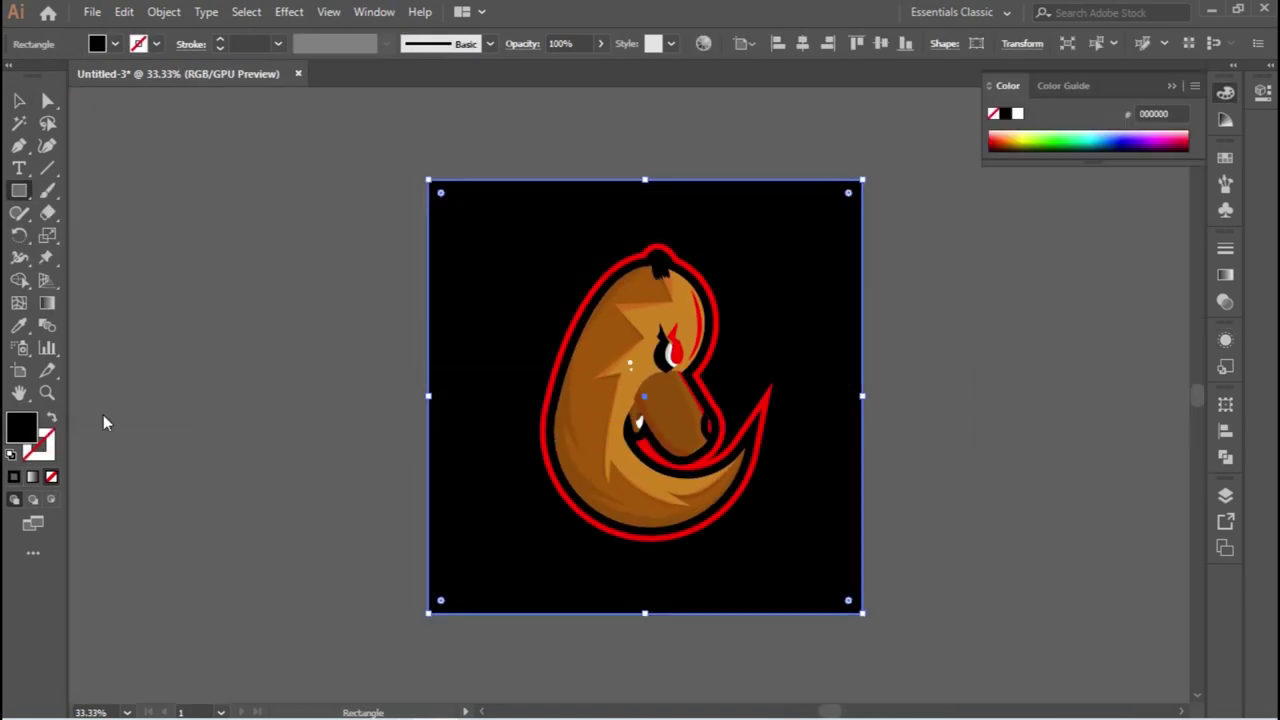
left_click(990, 150)
key("v")
Add an enlarged copy of the mascot behind it at 40% opacity.
mouse_move(655, 263)
left_mouse_down()
mouse_move(560, 205)
mouse_move(695, 490)
left_mouse_up()
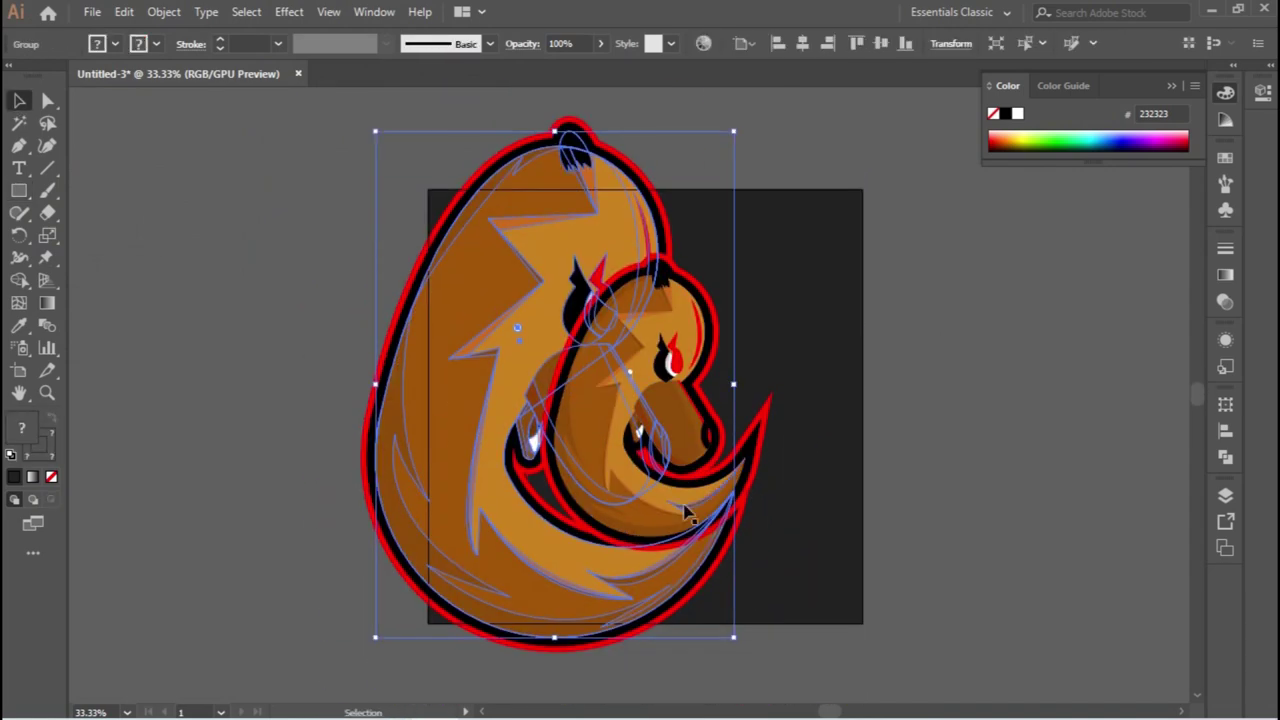
key("ctrl+shift+F10")
left_click(1140, 269)
type("40")
key("Return")
left_click(914, 331)
Clip all the artwork to the dark grey square with Ctrl+7.
key("m")
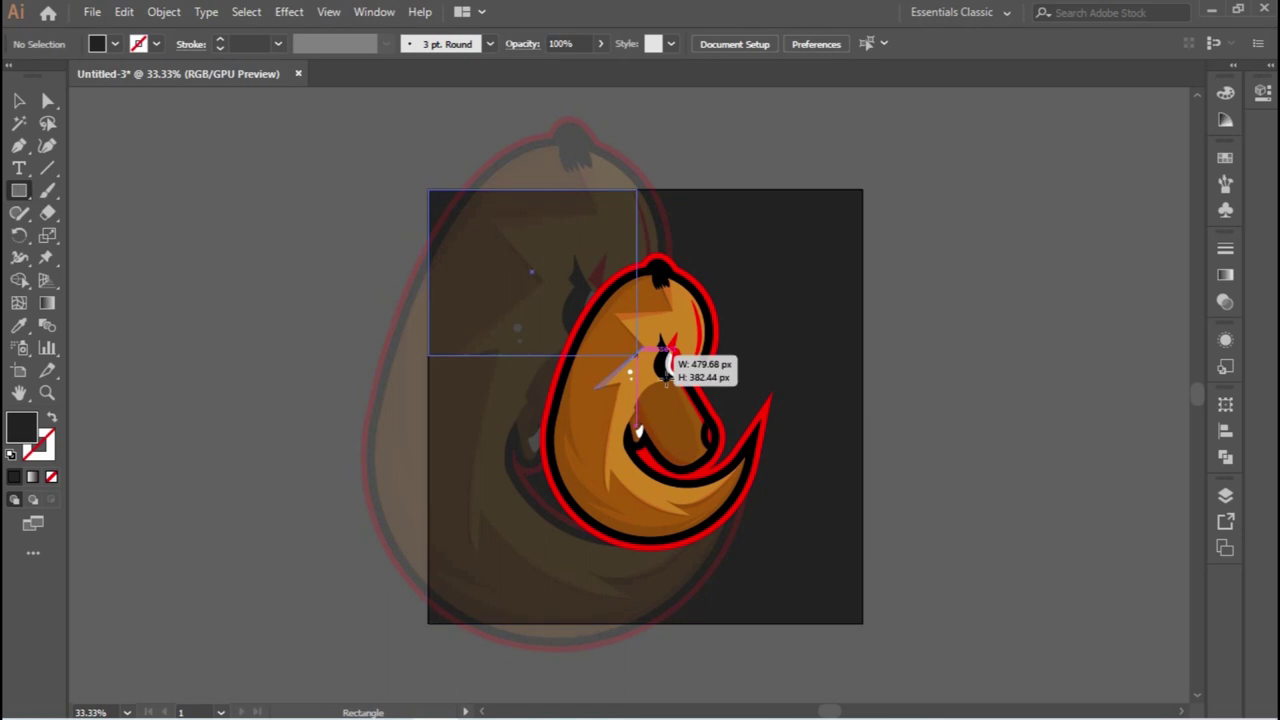
key("ctrl+a")
key("ctrl+7")
key("ctrl+0")
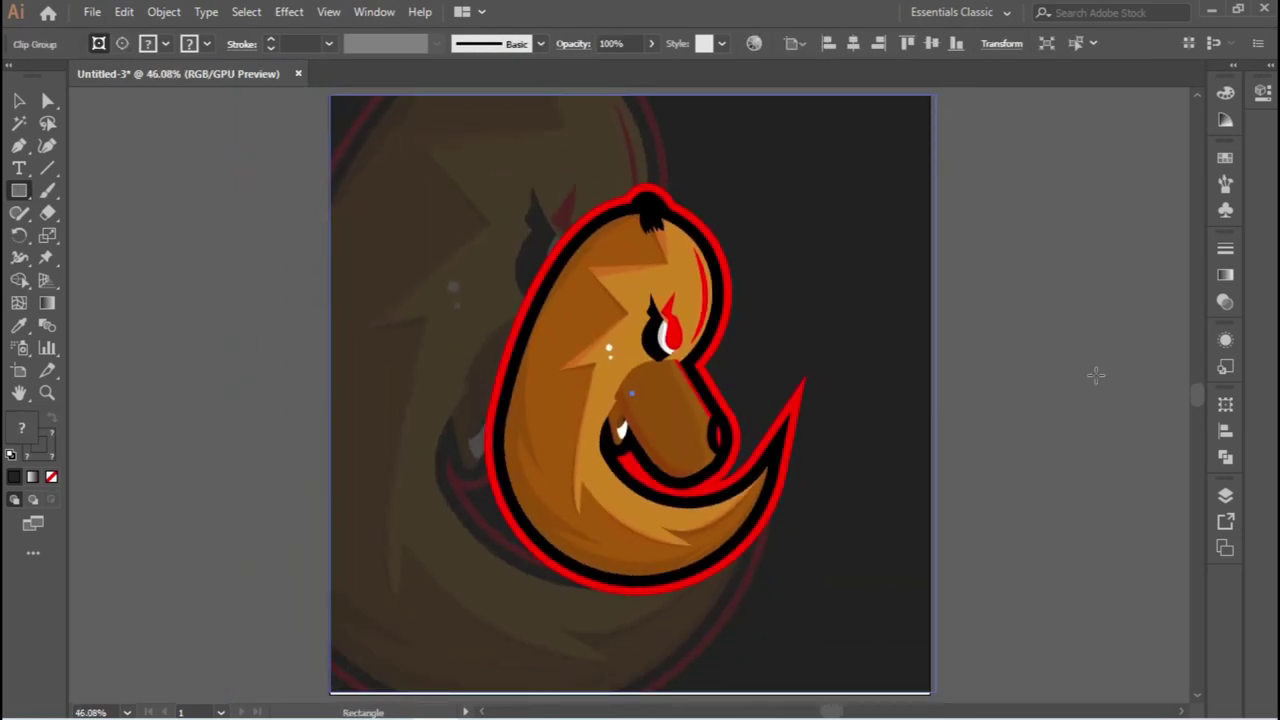
Move the clipping square's bottom edge down to the artboard edge.
key("a")
left_click(629, 651)
scroll(688, 591, "down", 3)
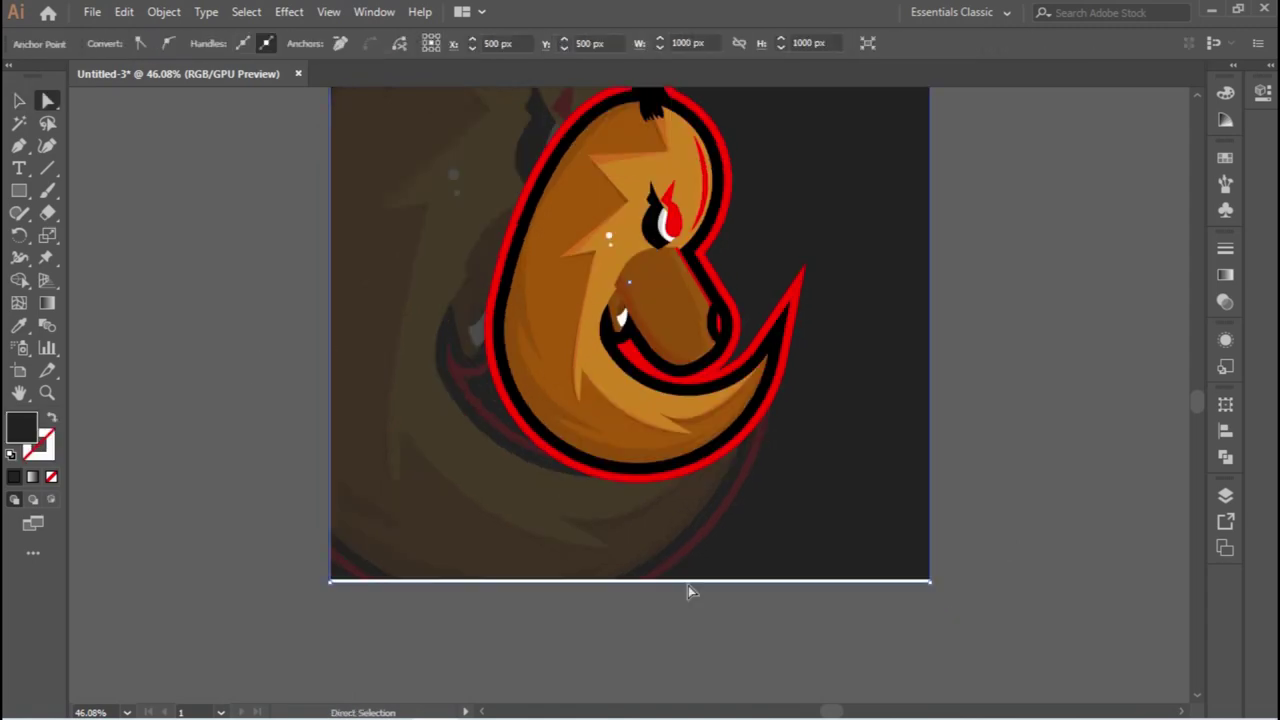
left_click_drag(688, 585, 125, 527)
key("ctrl+plus")
key("ctrl+plus")
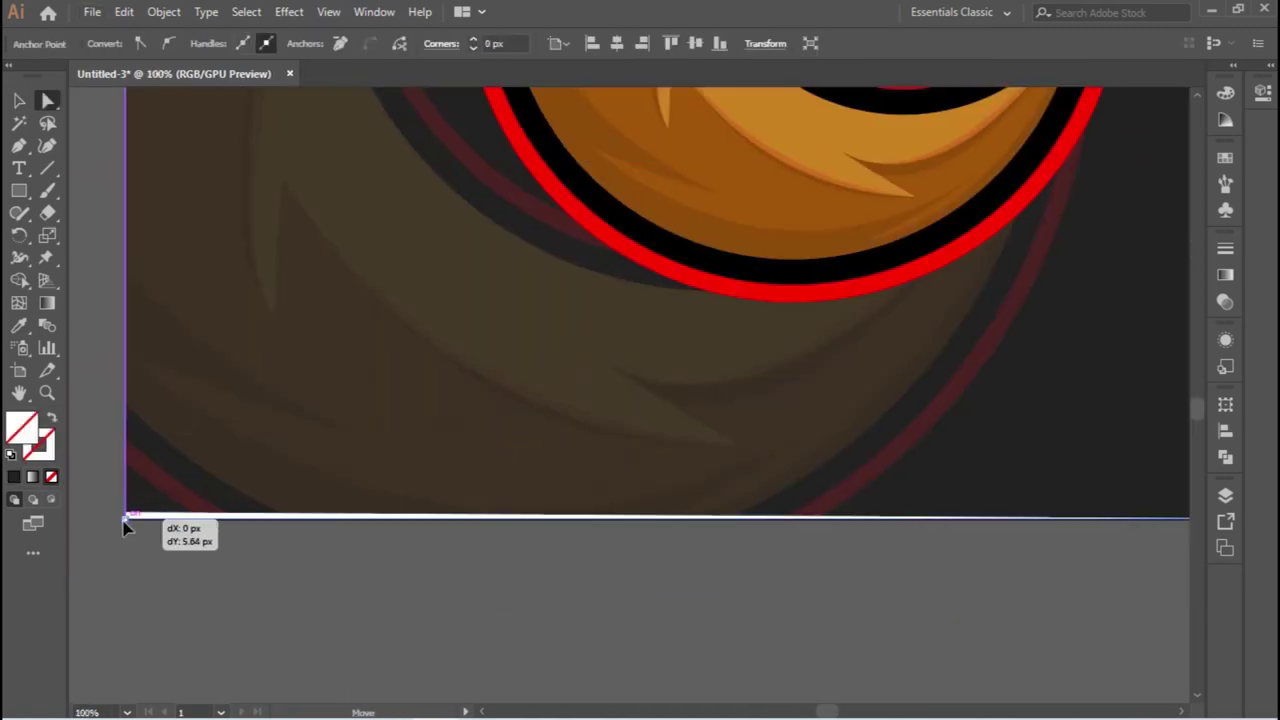